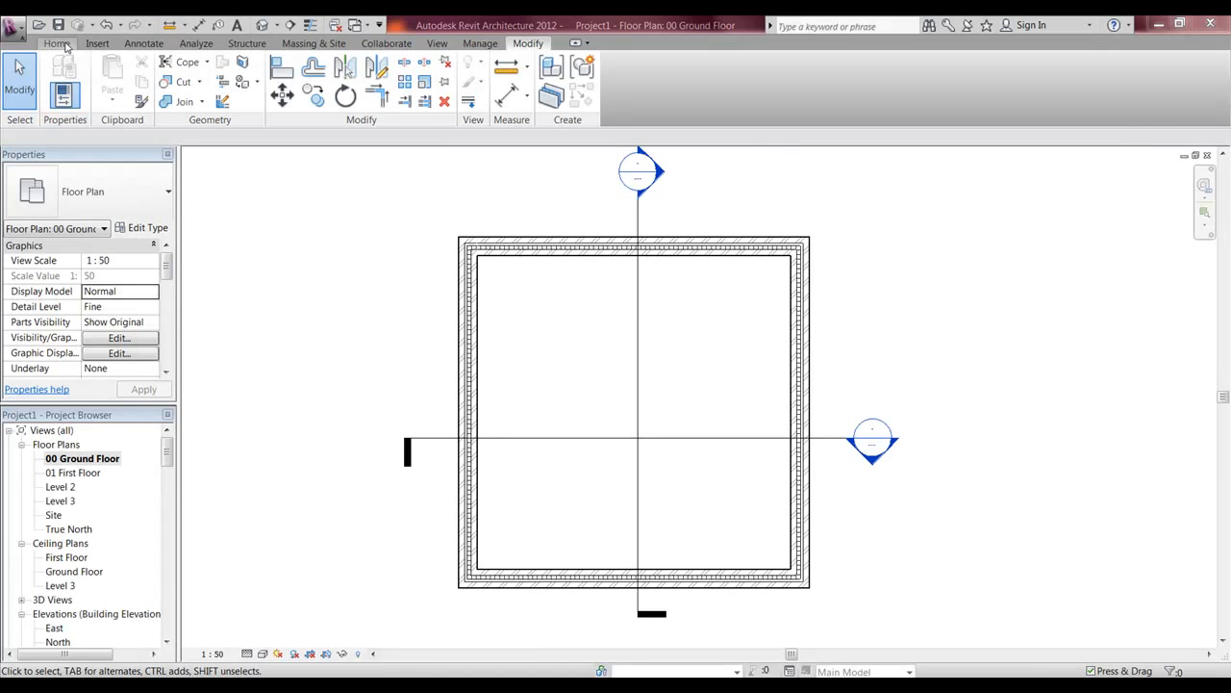
# Start a Generic 150mm floor on the Ground Floor level and create its boundary by picking the whole chain of wall lines.
pyautogui.click(59, 44)
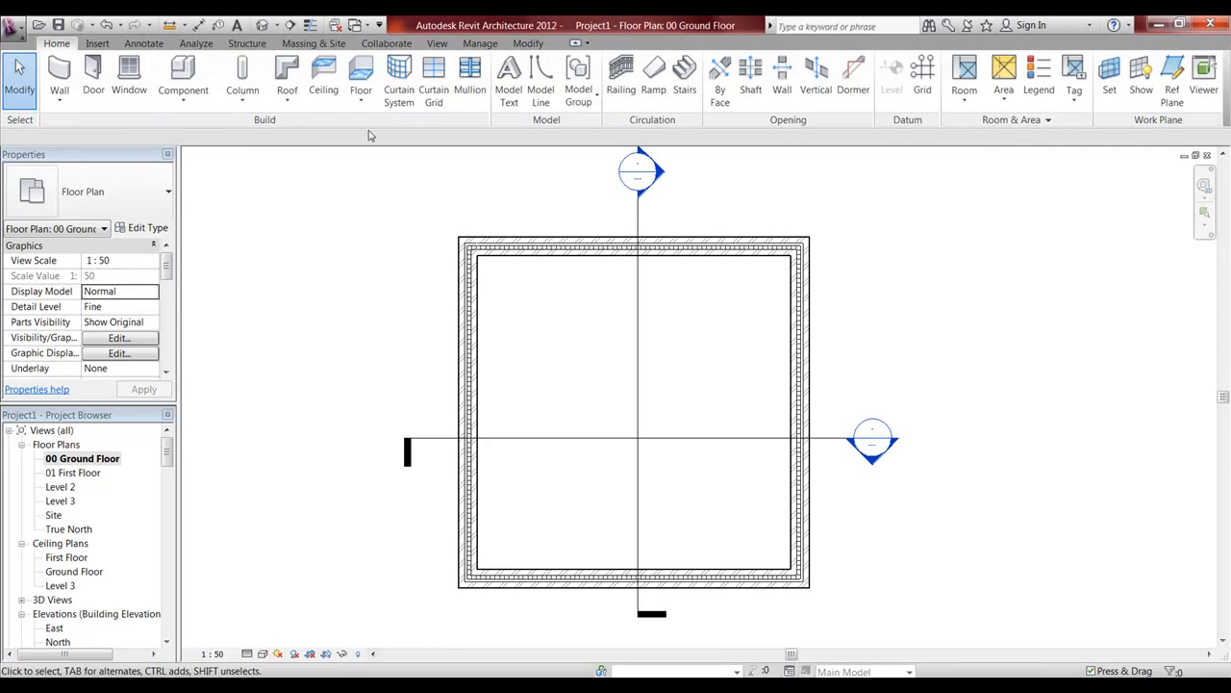
pyautogui.click(362, 102)
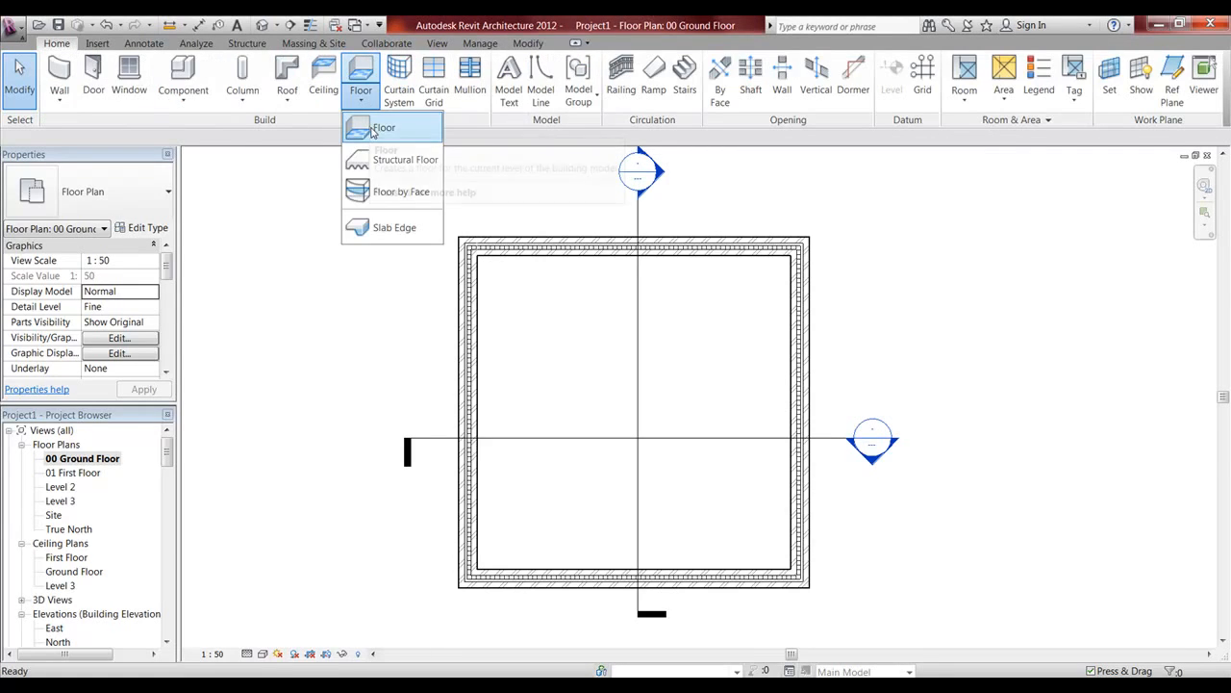
pyautogui.click(381, 132)
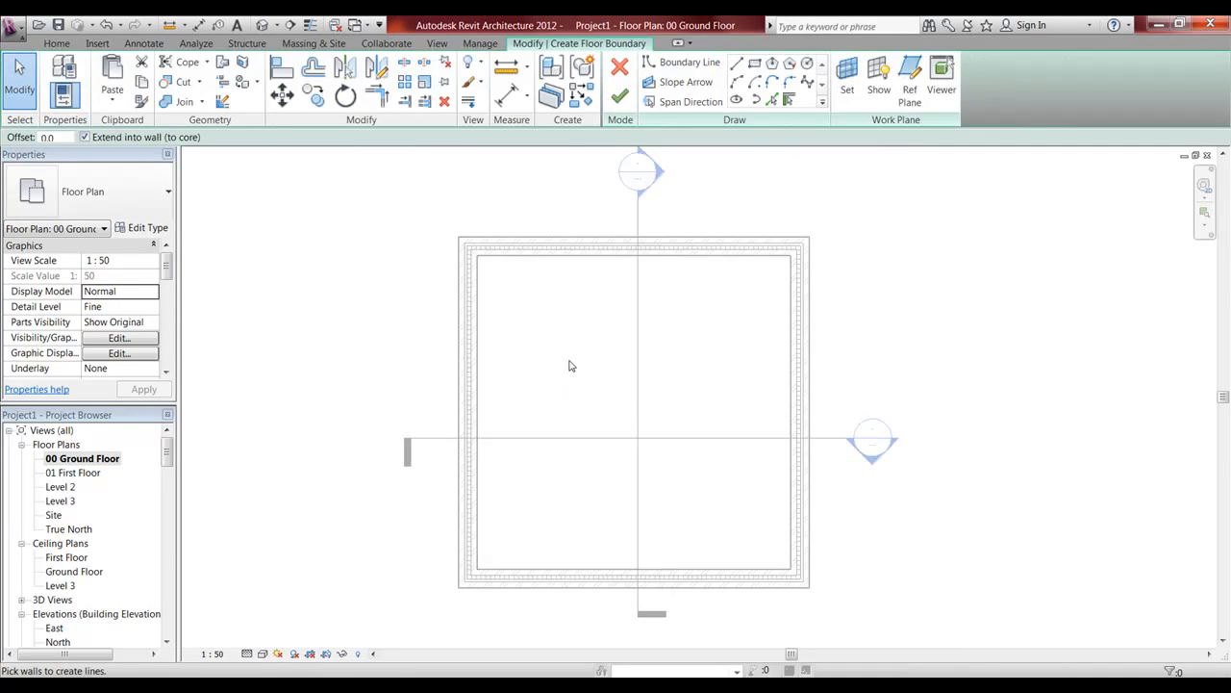
pyautogui.moveTo(571, 363)
pyautogui.mouseDown(button='middle')
pyautogui.moveTo(502, 346)
pyautogui.moveTo(556, 343)
pyautogui.mouseUp(button='middle')
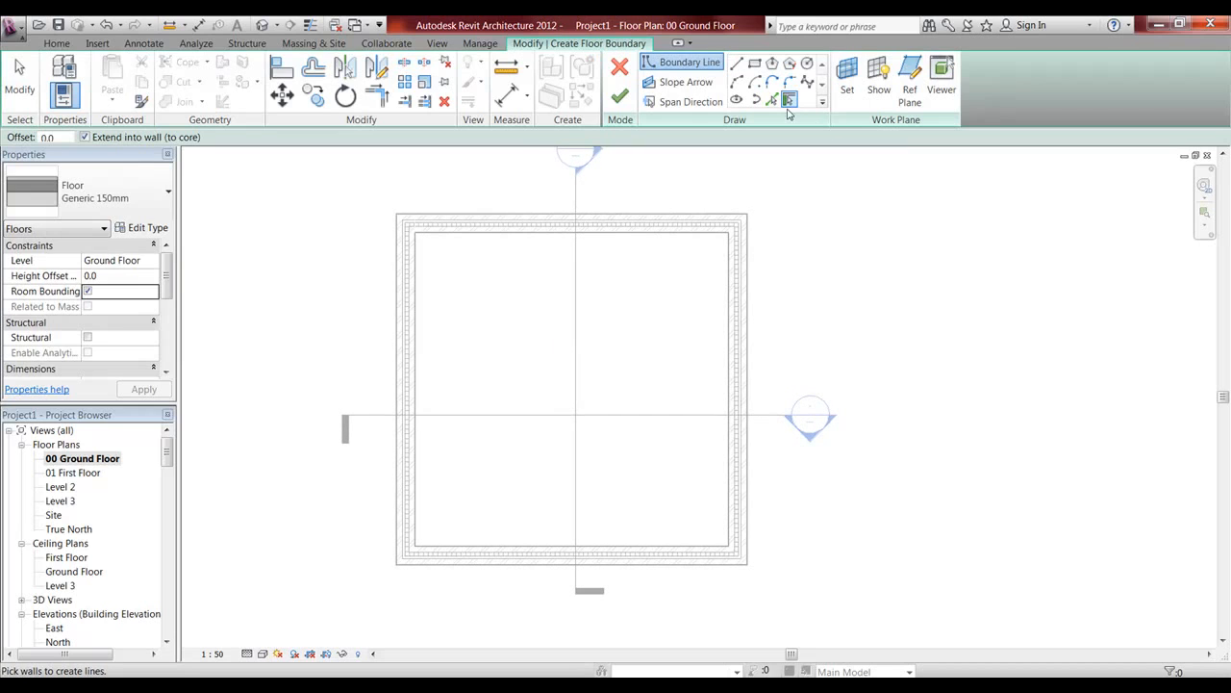
pyautogui.click(773, 104)
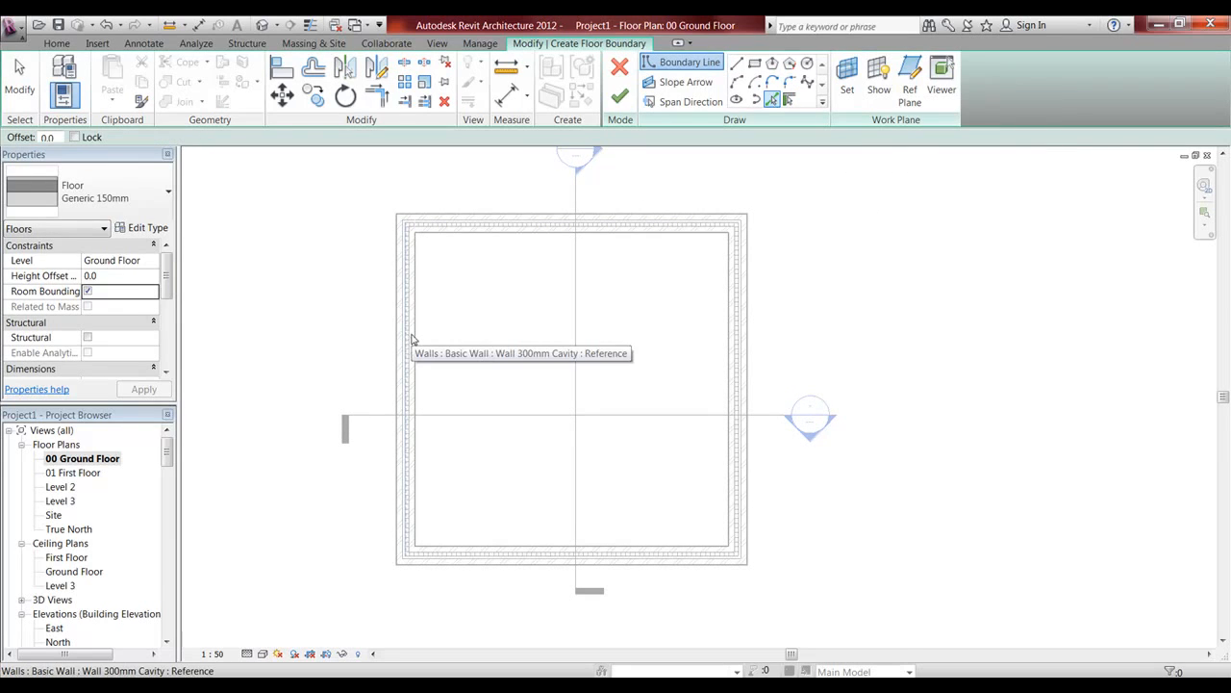
pyautogui.press('Tab')
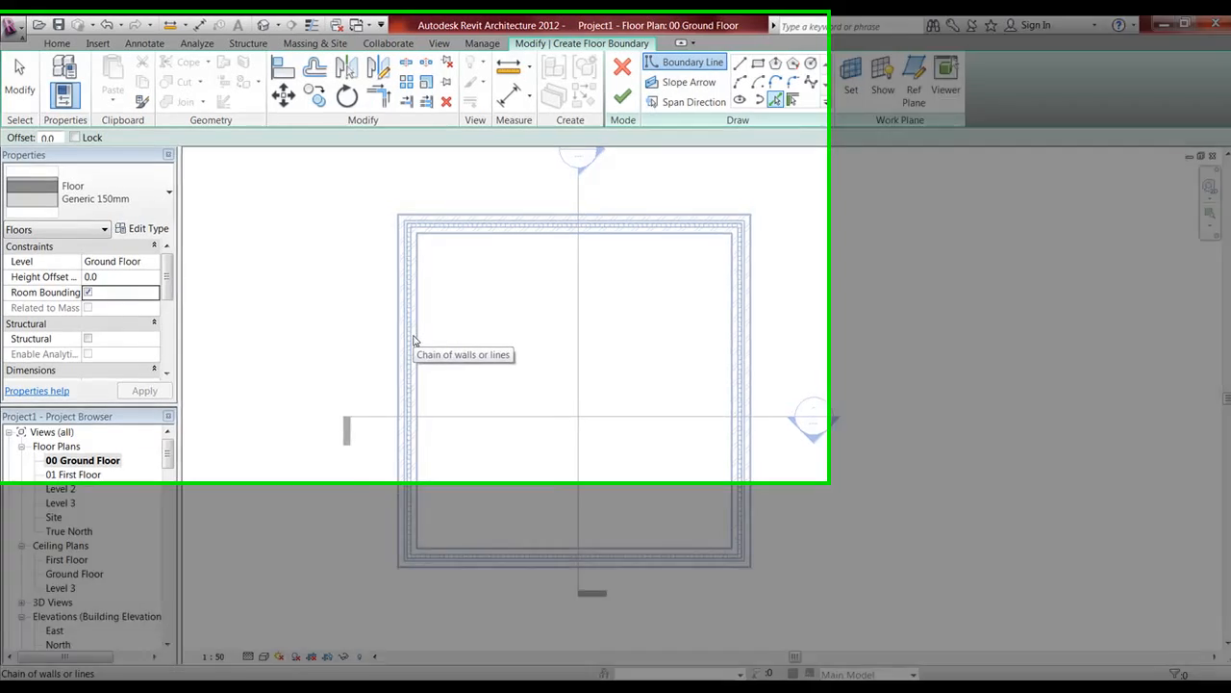
pyautogui.click(411, 339)
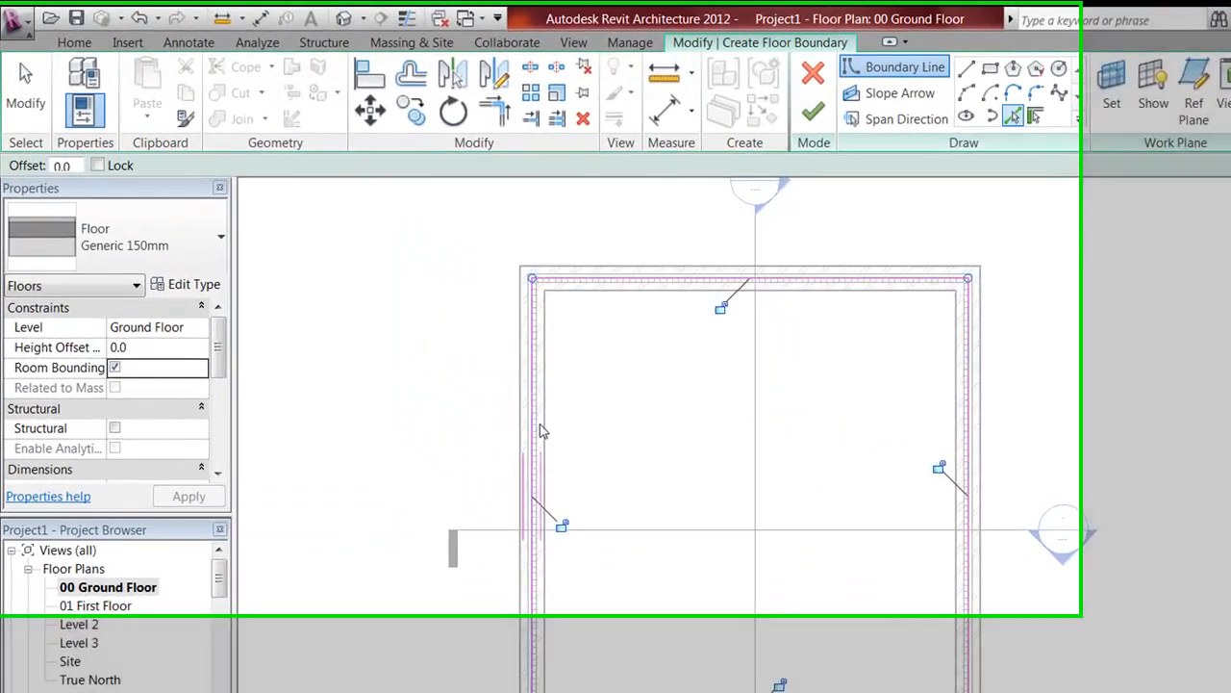
pyautogui.moveTo(704, 502); pyautogui.dragTo(698, 514, button='middle')
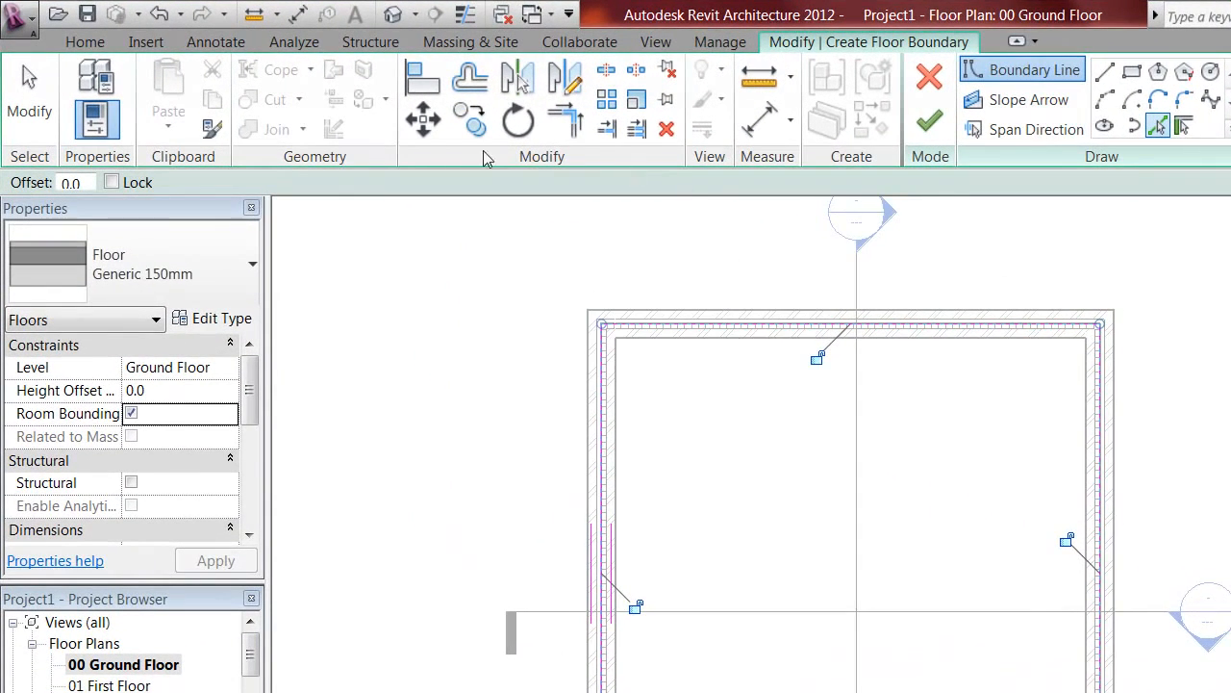
# Align the left and lower floor boundary lines to the inner faces of their walls and lock the alignments.
pyautogui.click(423, 78)
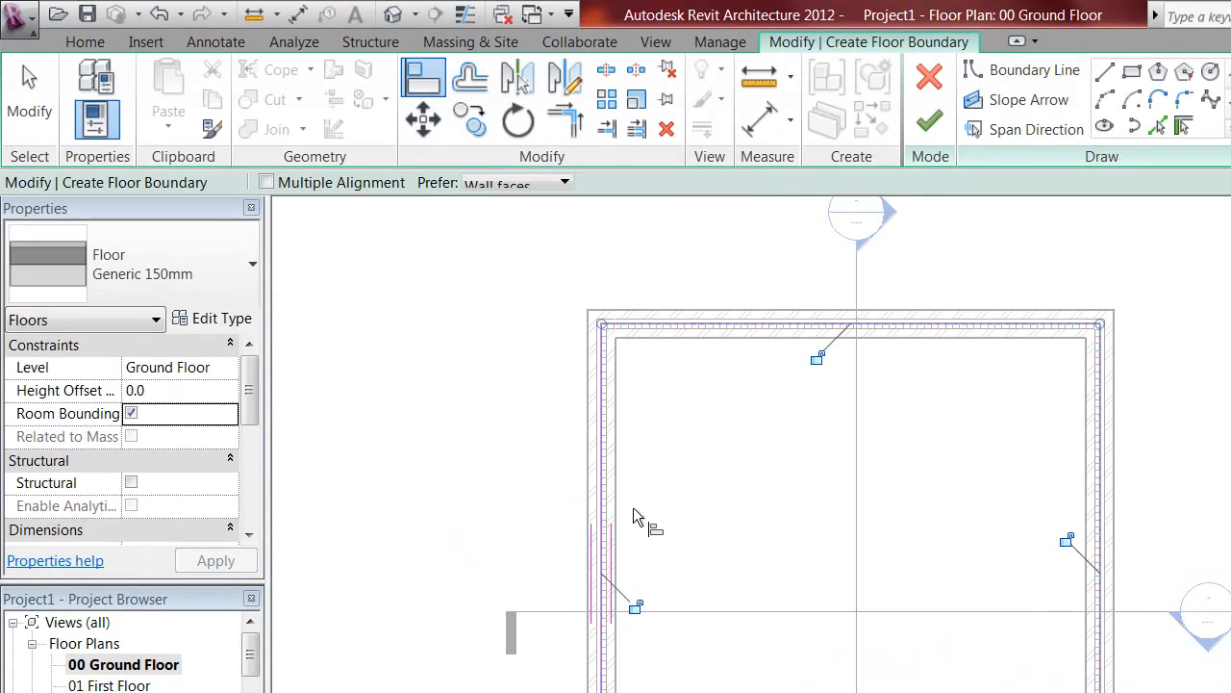
pyautogui.click(618, 485)
pyautogui.click(604, 489)
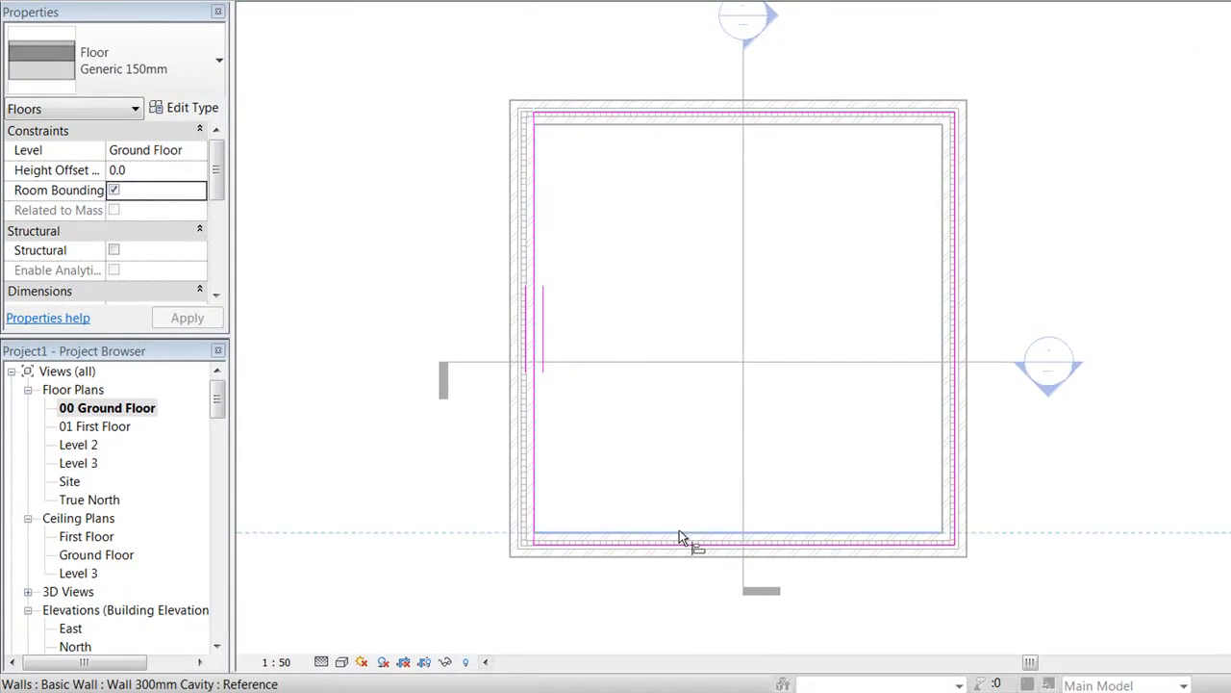
pyautogui.click(679, 535)
pyautogui.click(673, 544)
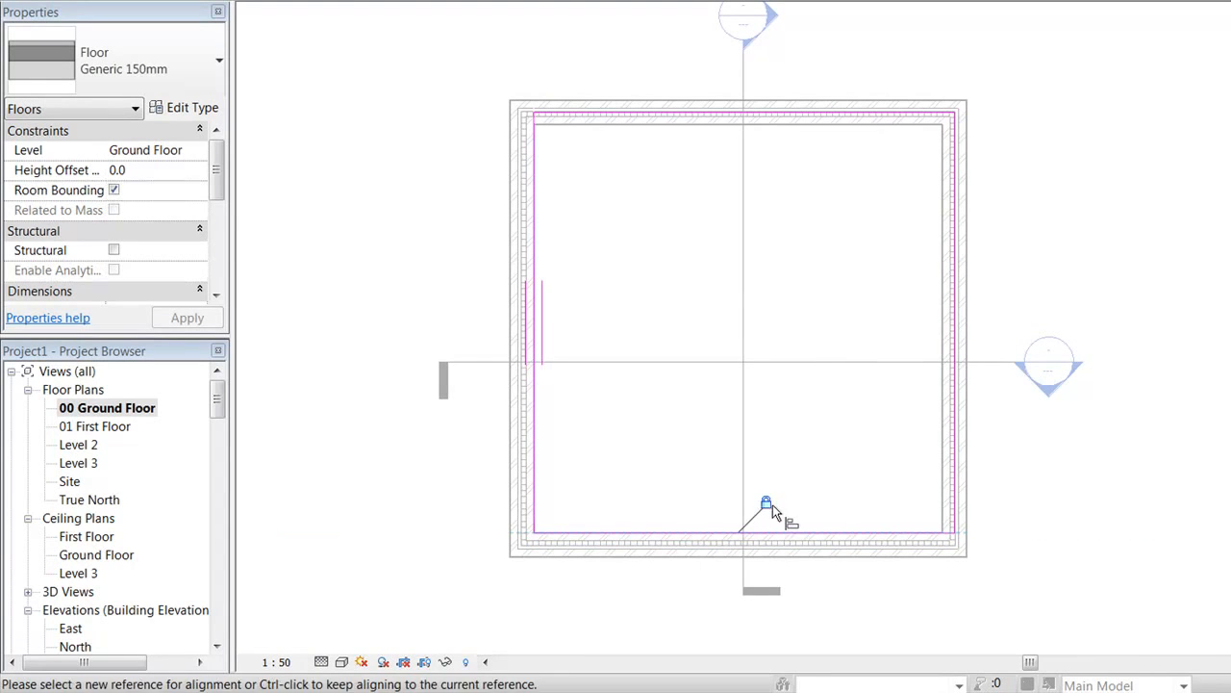
# Align and lock the right and upper boundary lines to the inner wall faces, and finish the floor sketch.
pyautogui.click(953, 359)
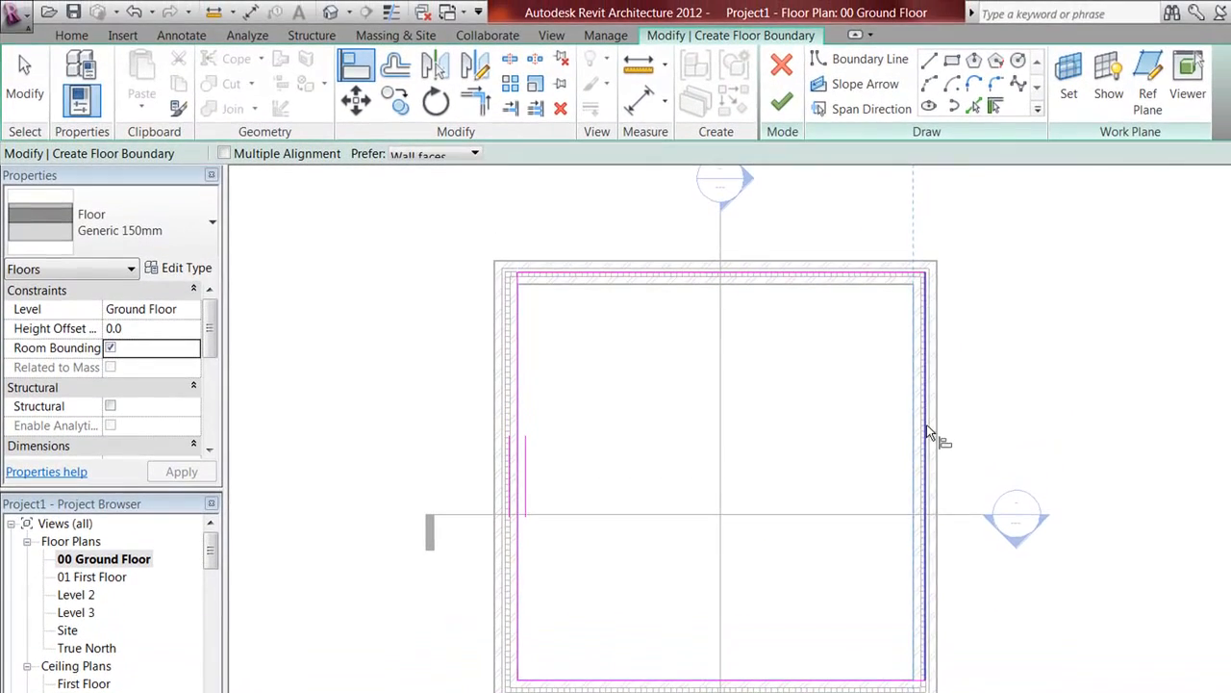
pyautogui.click(952, 288)
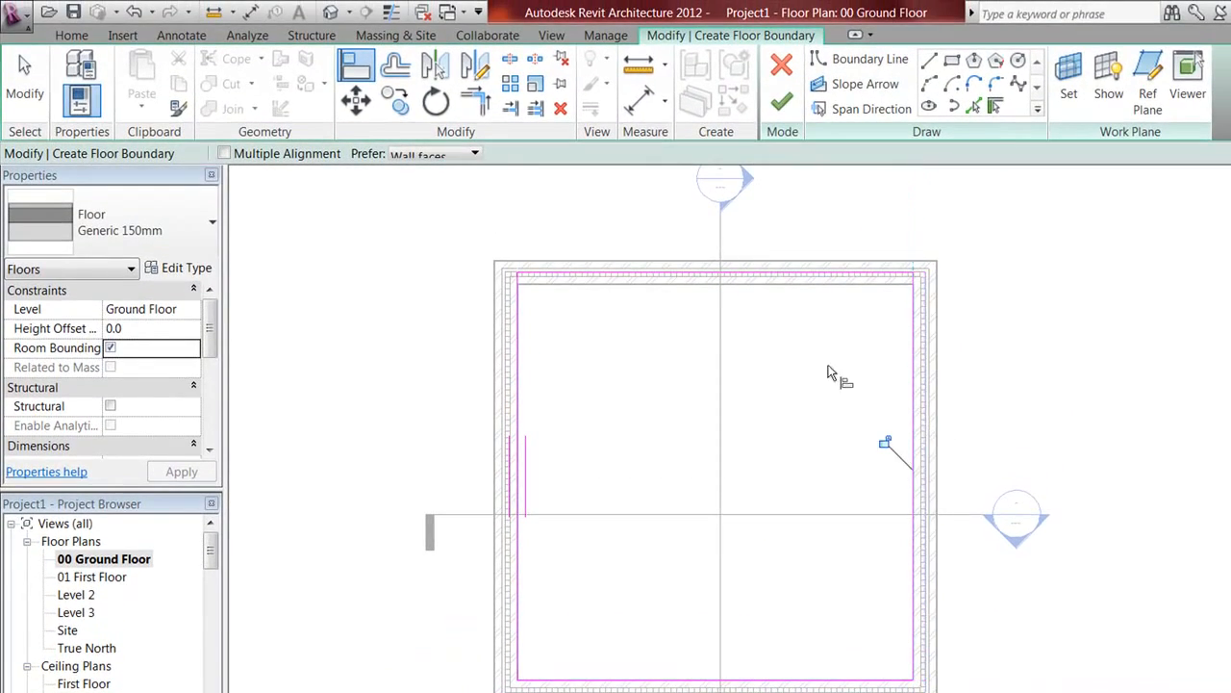
pyautogui.click(846, 287)
pyautogui.click(850, 276)
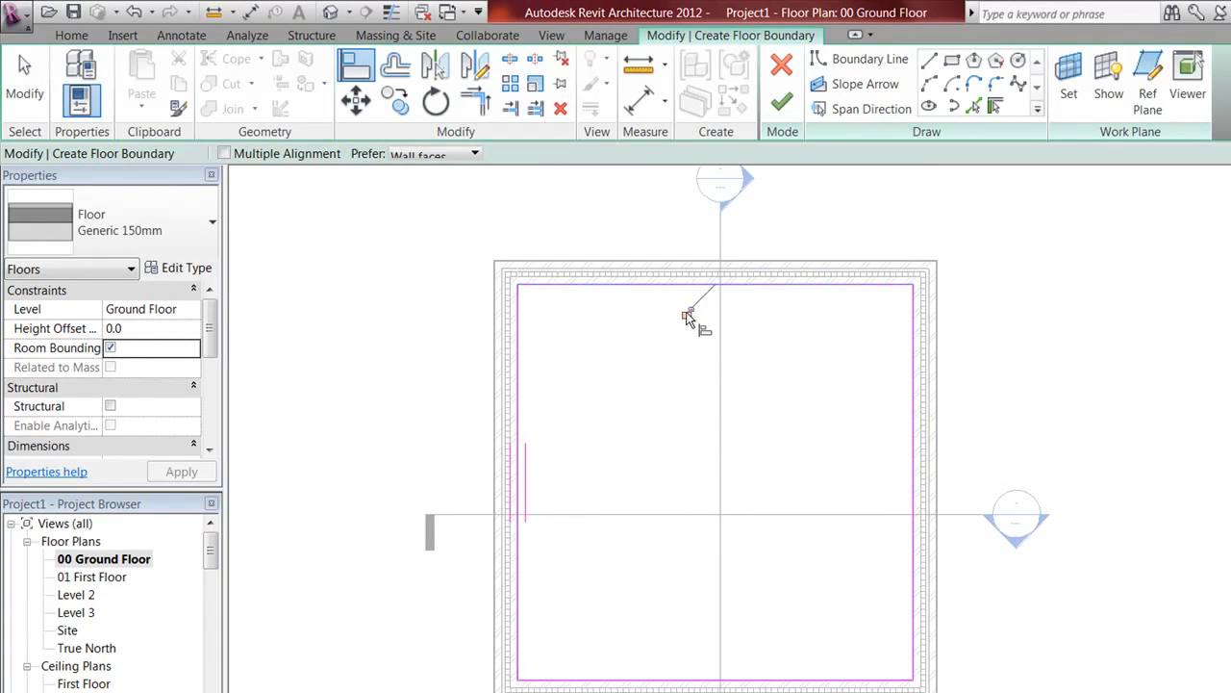
pyautogui.click(783, 104)
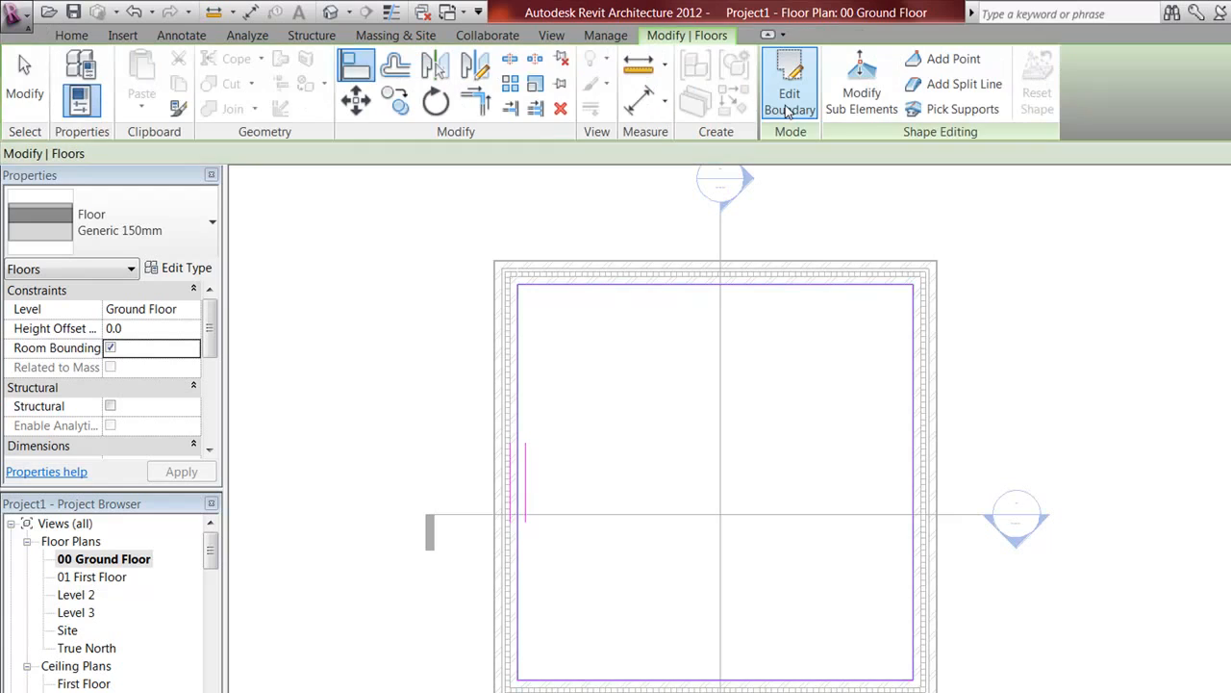
pyautogui.moveTo(329, 255); pyautogui.dragTo(386, 301, button='middle')
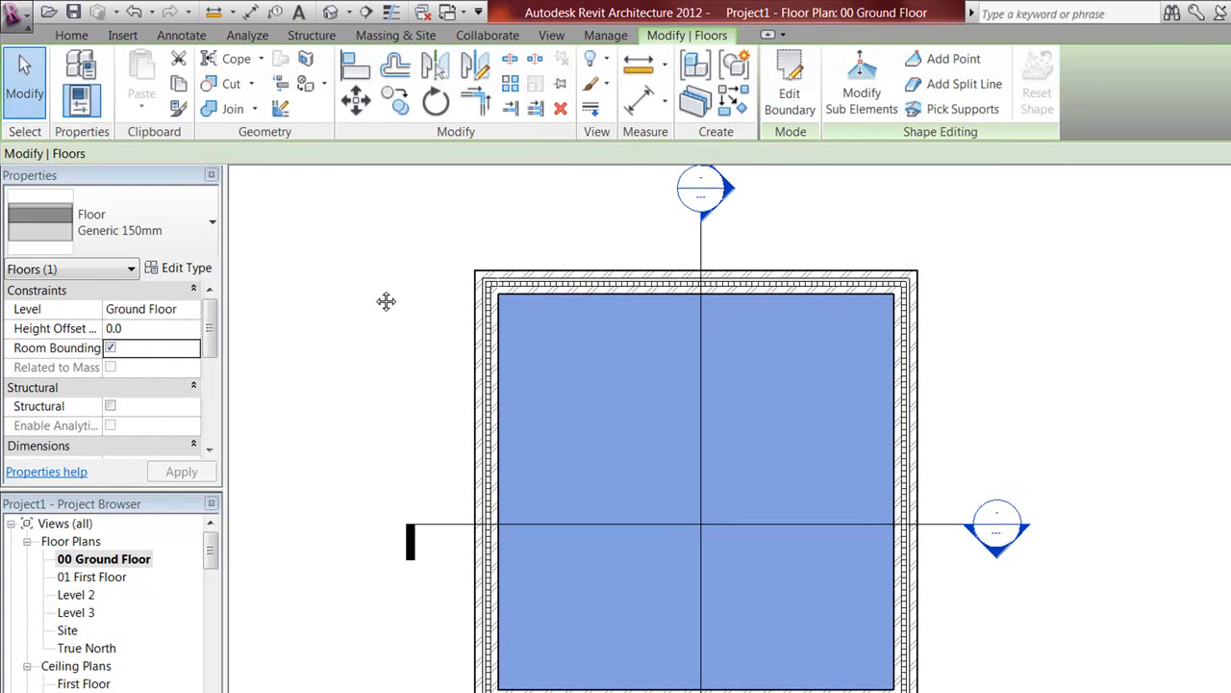
pyautogui.click(986, 435)
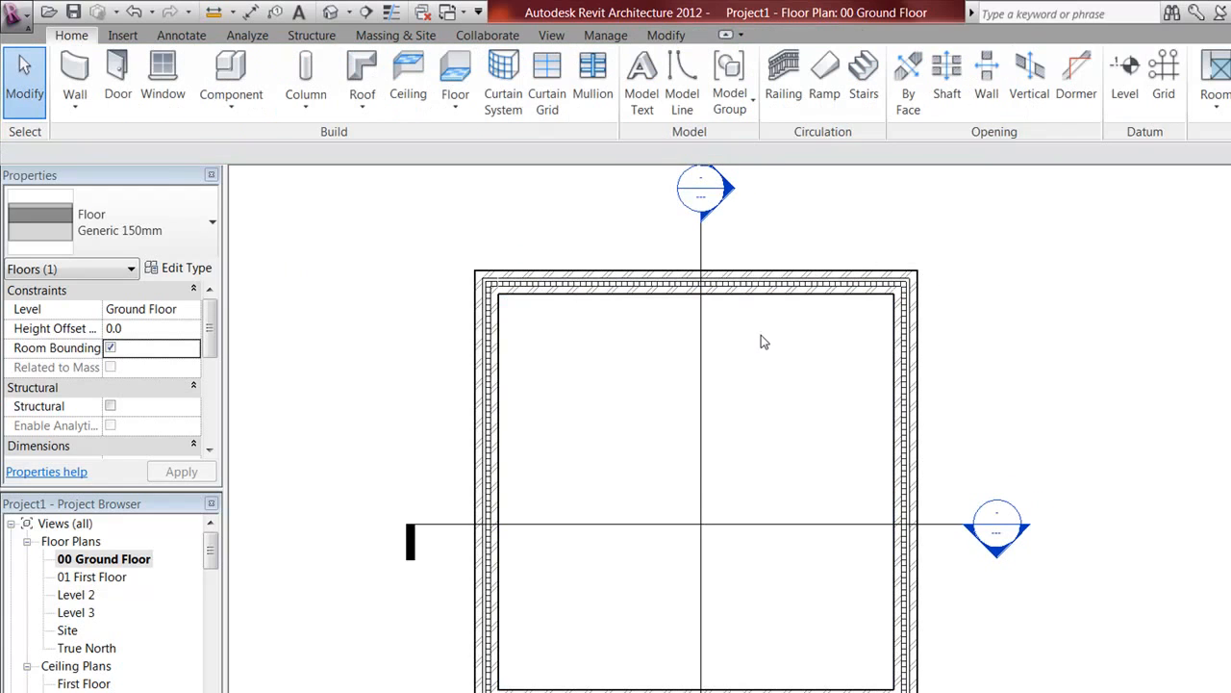
# Move the right-hand wall outward to widen the building and test that the floor follows it.
pyautogui.click(916, 494)
pyautogui.moveTo(916, 494); pyautogui.dragTo(1140, 462)
pyautogui.hotkey('ctrl', 'z')
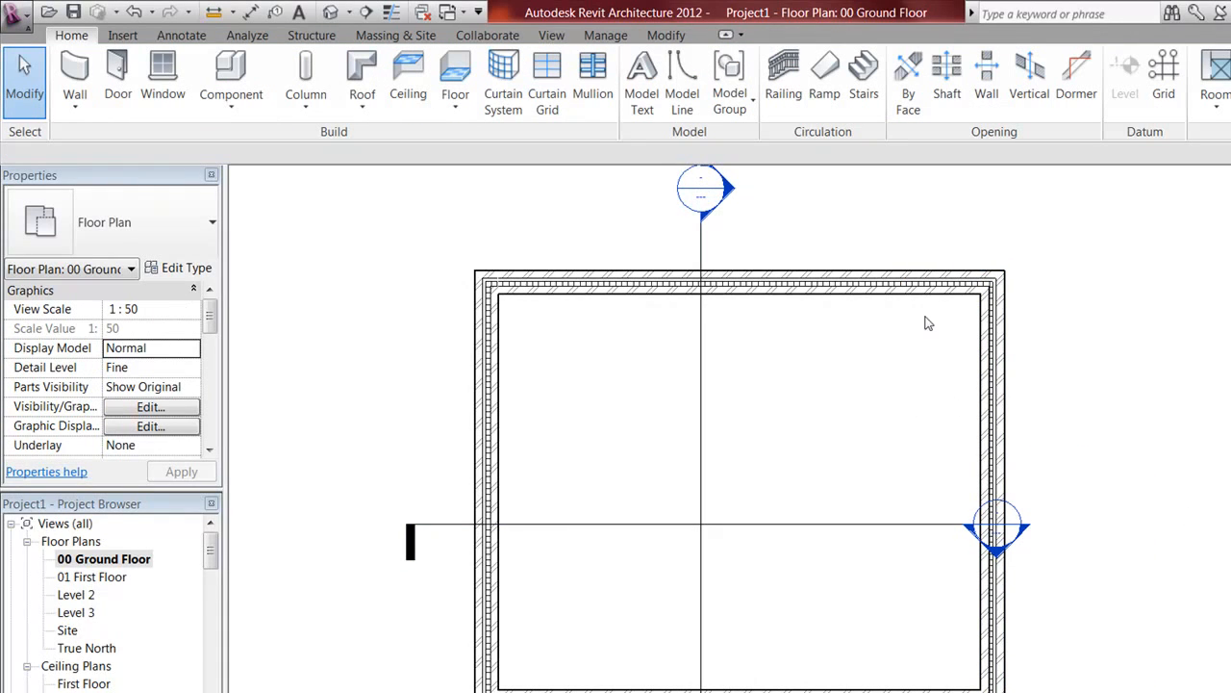
# Edit the floor boundary to cut a rectangular opening of about 800 by 1100 mm near the floor's upper-right corner.
pyautogui.press('Tab')
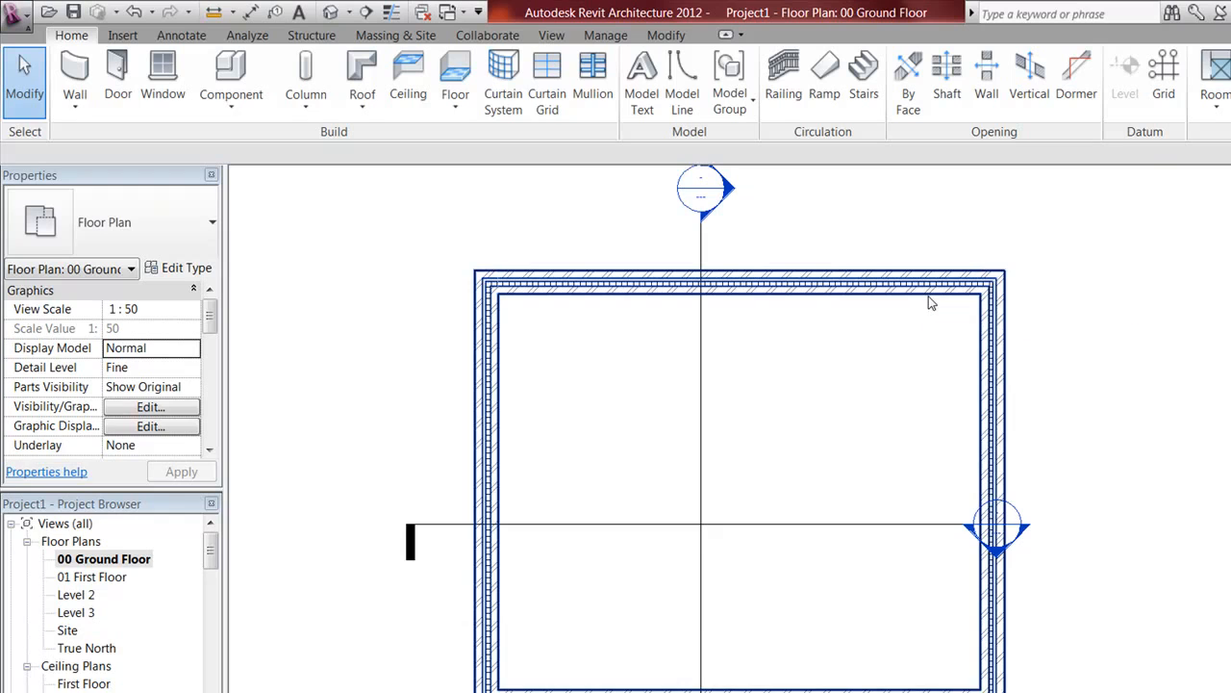
pyautogui.click(931, 303)
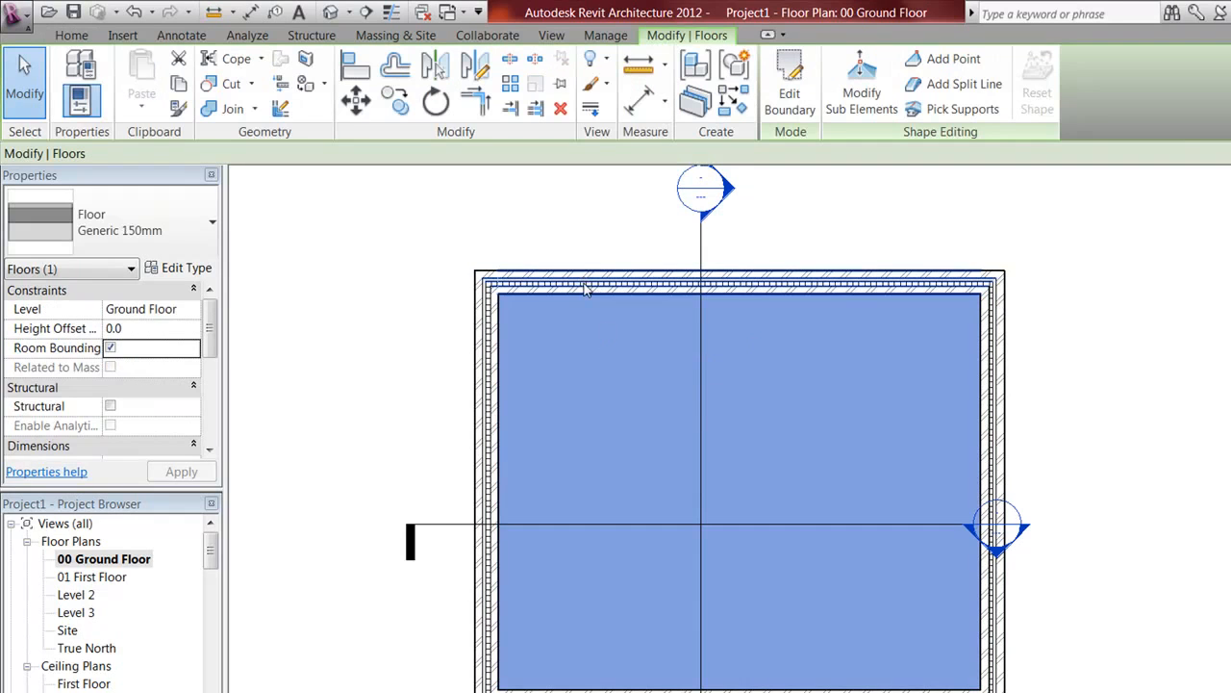
pyautogui.click(789, 97)
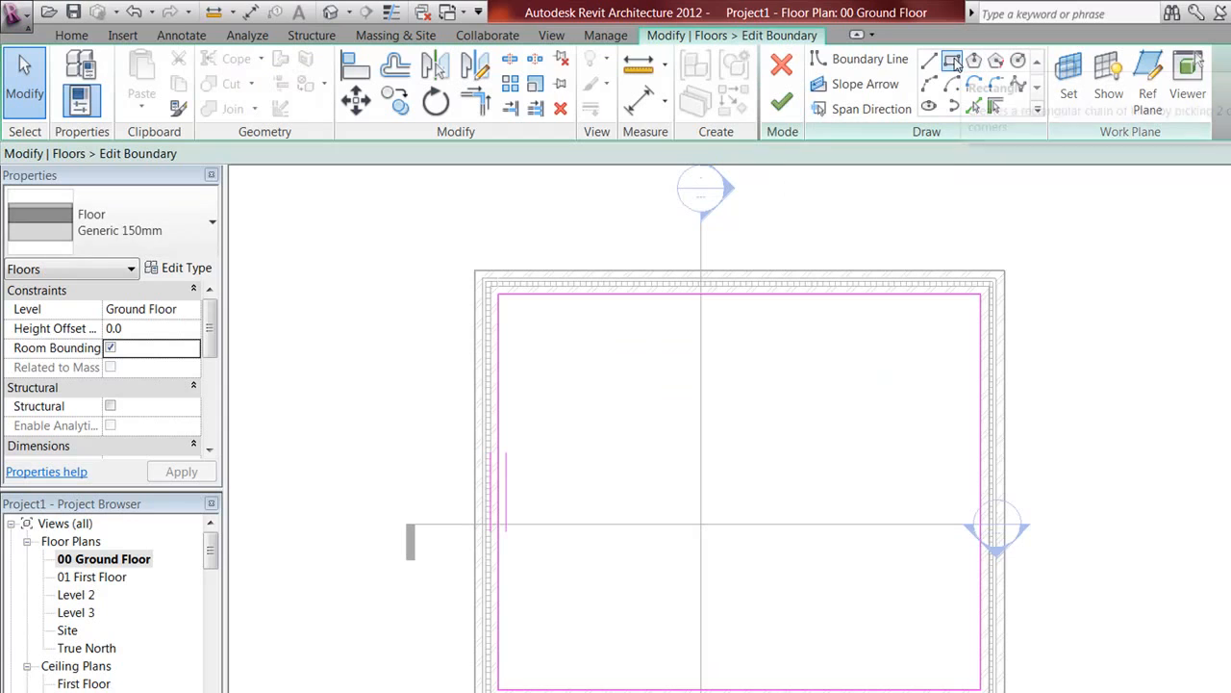
pyautogui.click(871, 353)
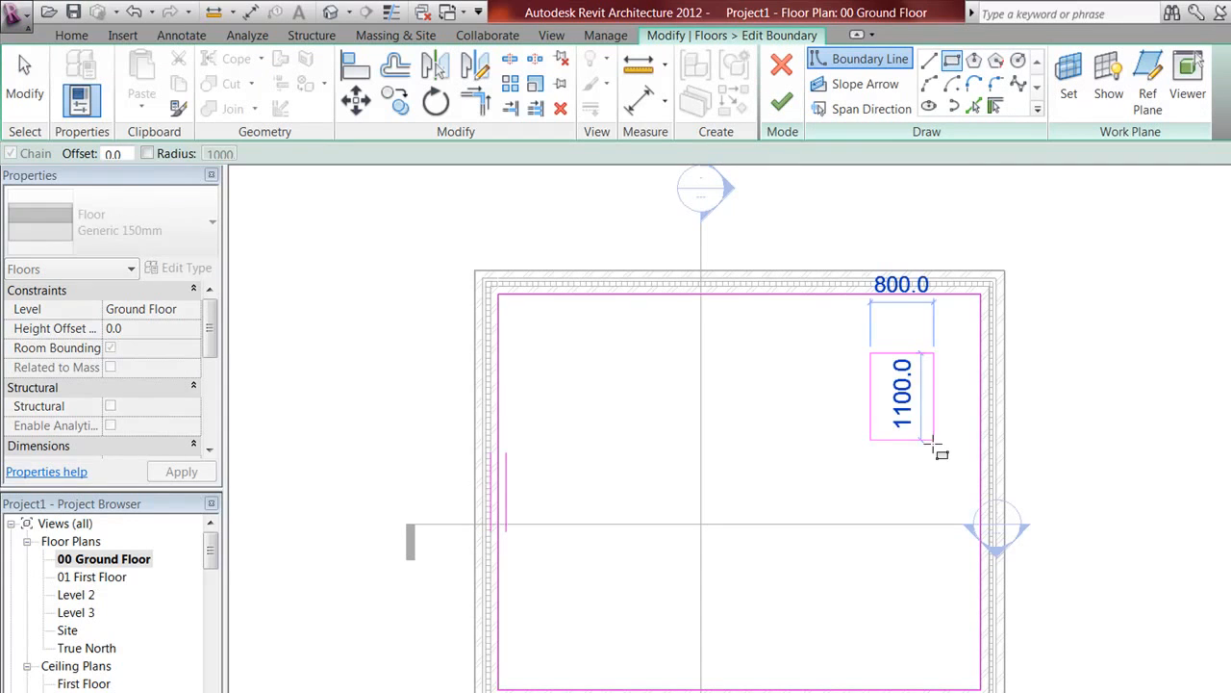
pyautogui.click(933, 440)
pyautogui.click(781, 101)
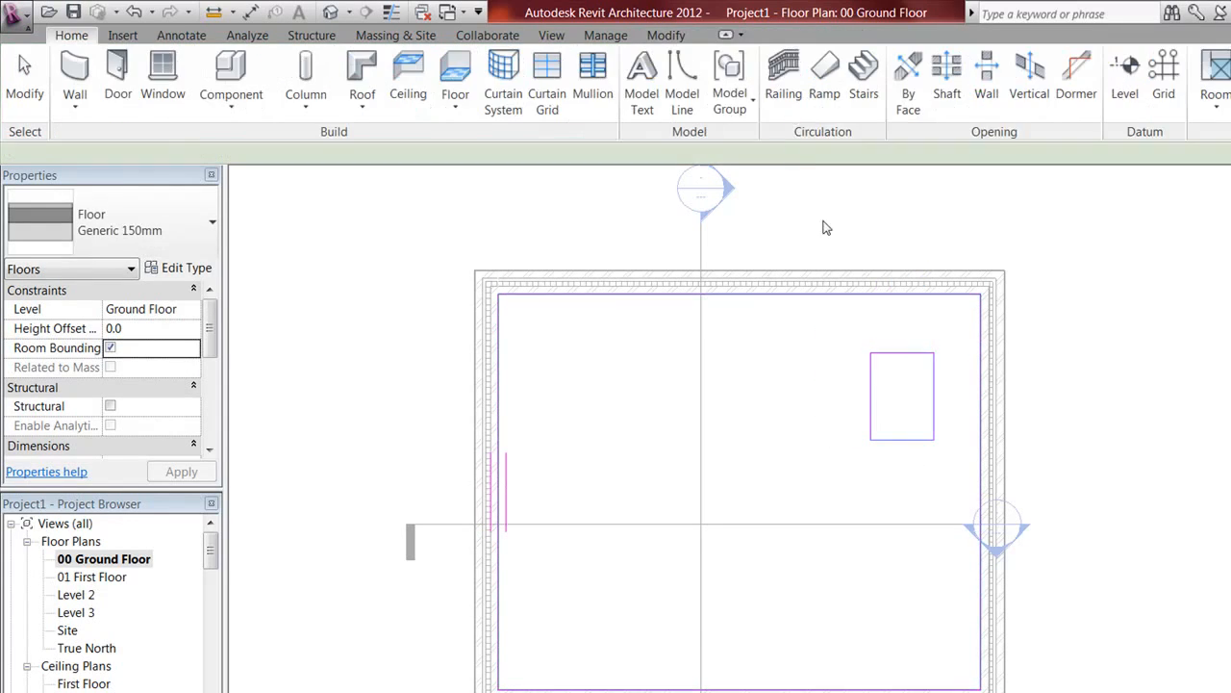
pyautogui.click(1115, 398)
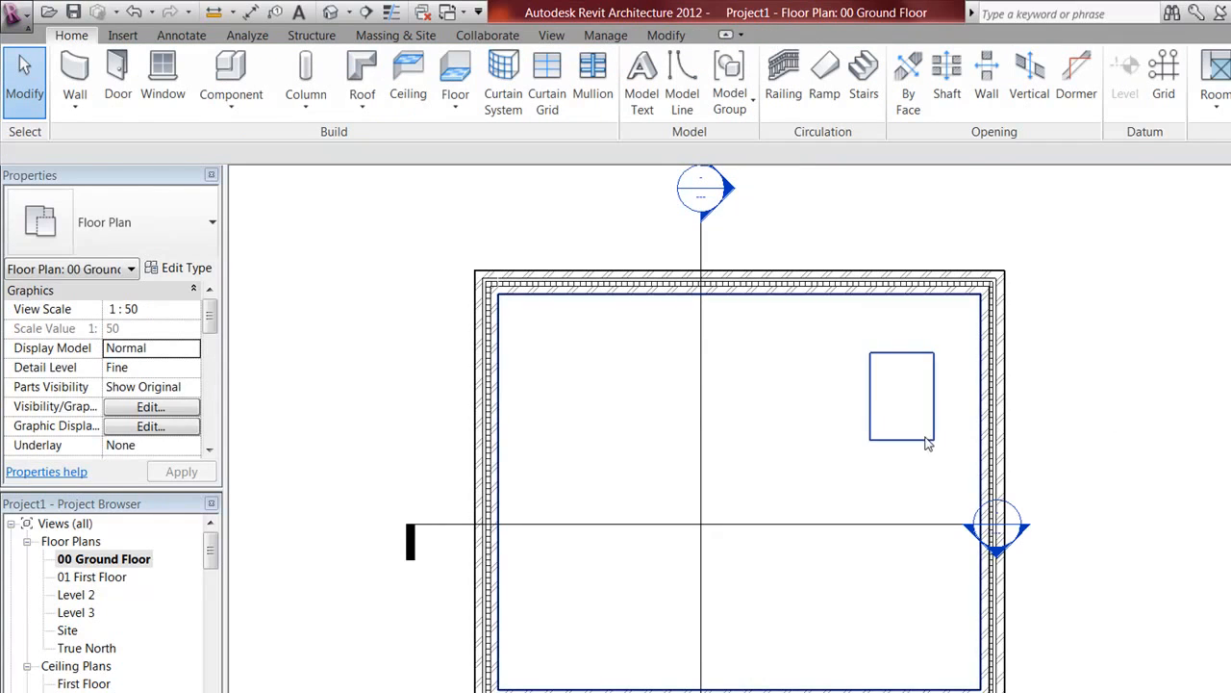
# Undo the rectangular opening in the floor.
pyautogui.click(133, 11)
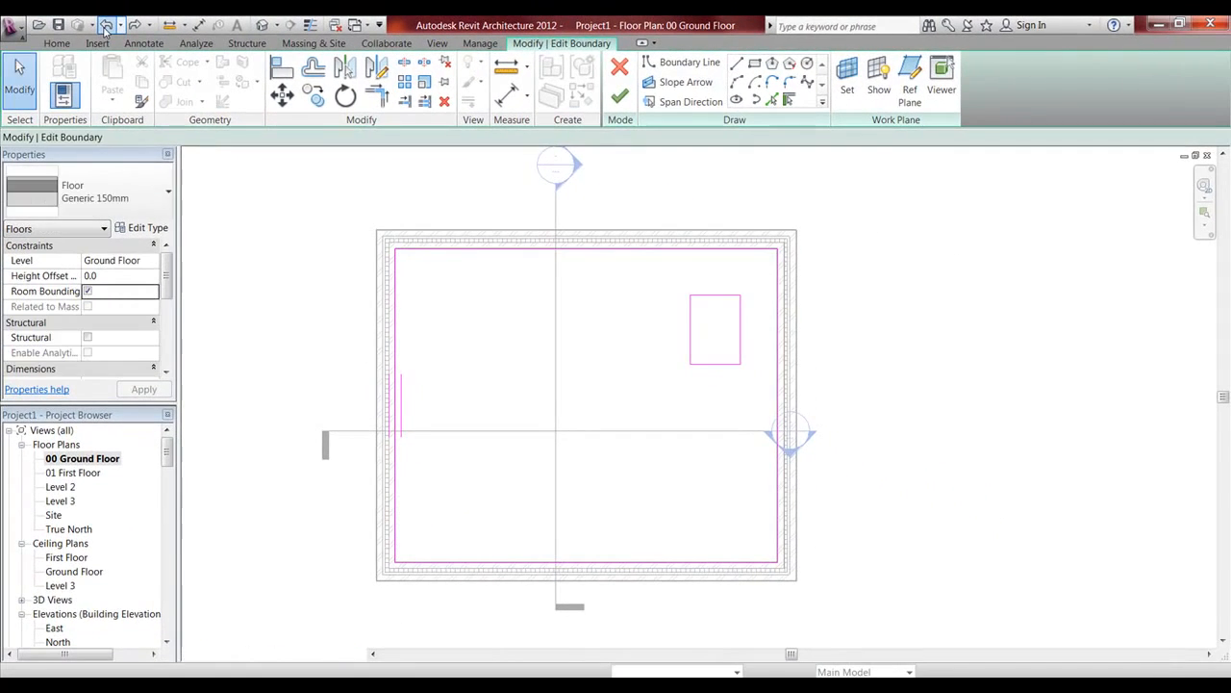
pyautogui.click(111, 22)
pyautogui.click(106, 26)
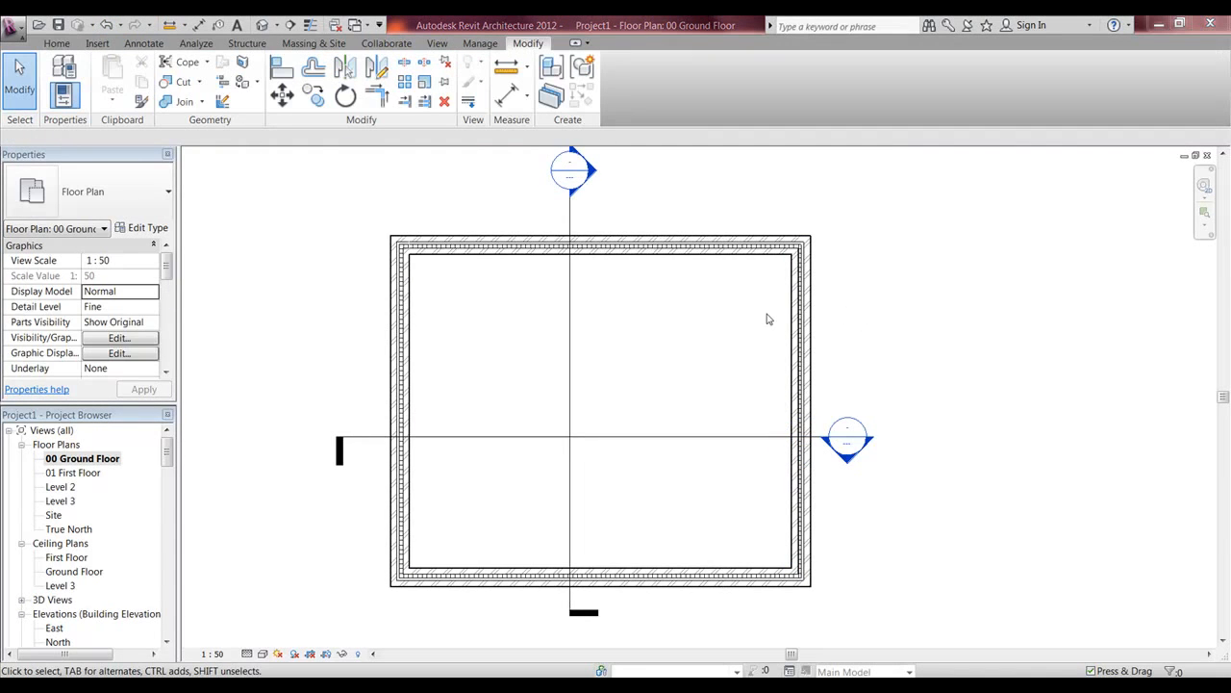
# In Section 1, align the base of the right cavity wall to the underside of the floor insulation and lock it.
pyautogui.doubleClick(853, 440)
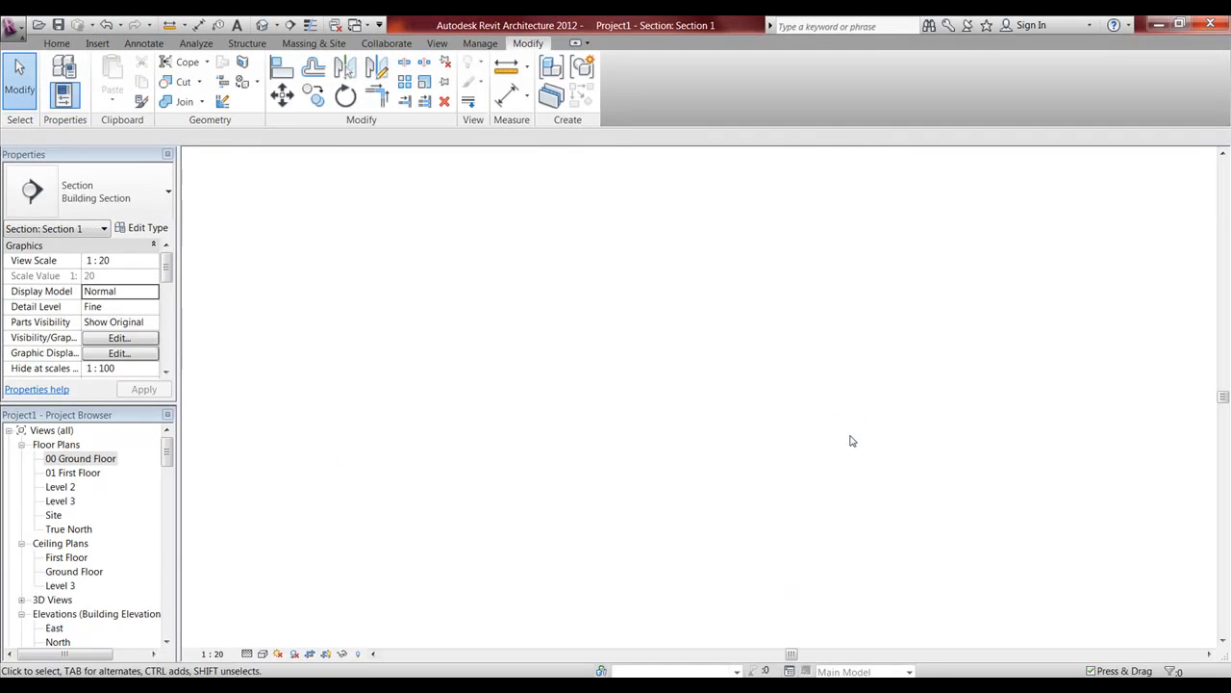
pyautogui.moveTo(853, 440); pyautogui.dragTo(758, 430, button='middle')
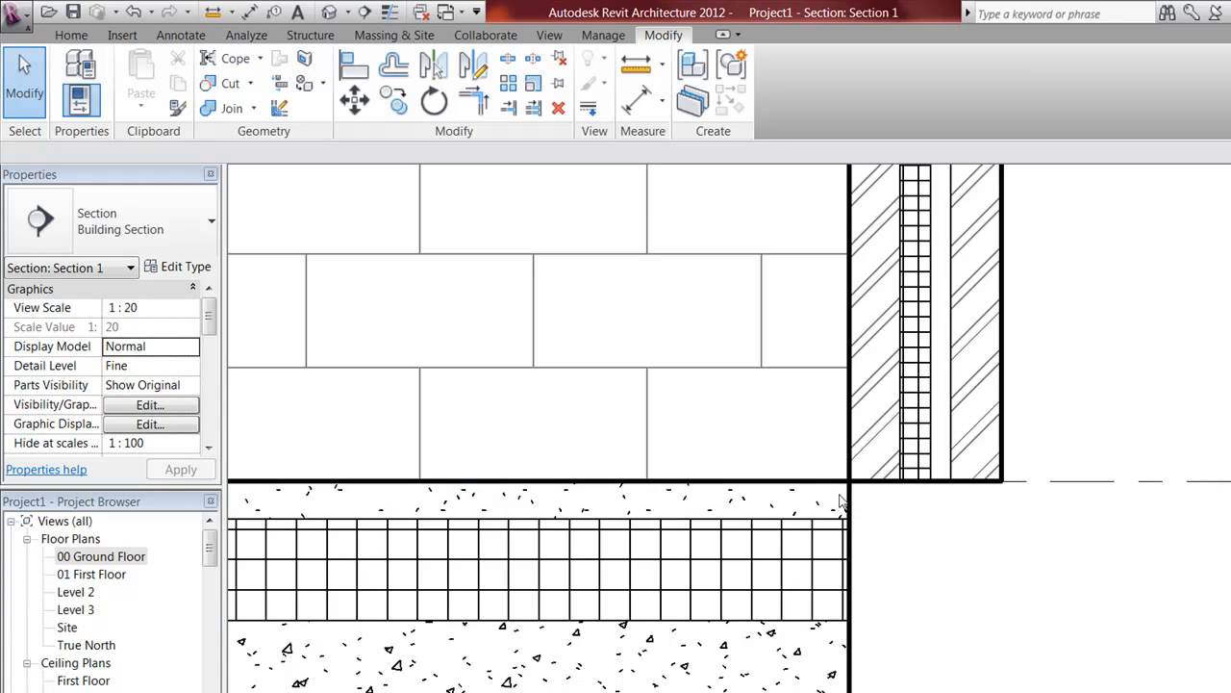
pyautogui.press('a')
pyautogui.press('l')
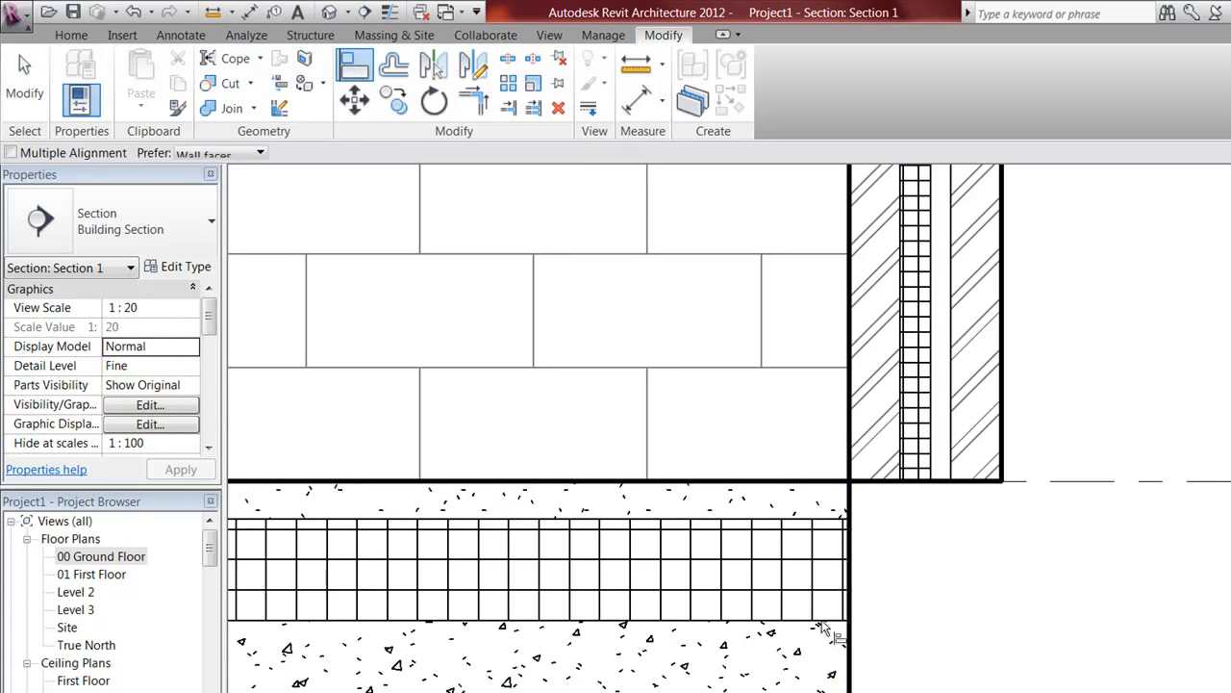
pyautogui.click(821, 621)
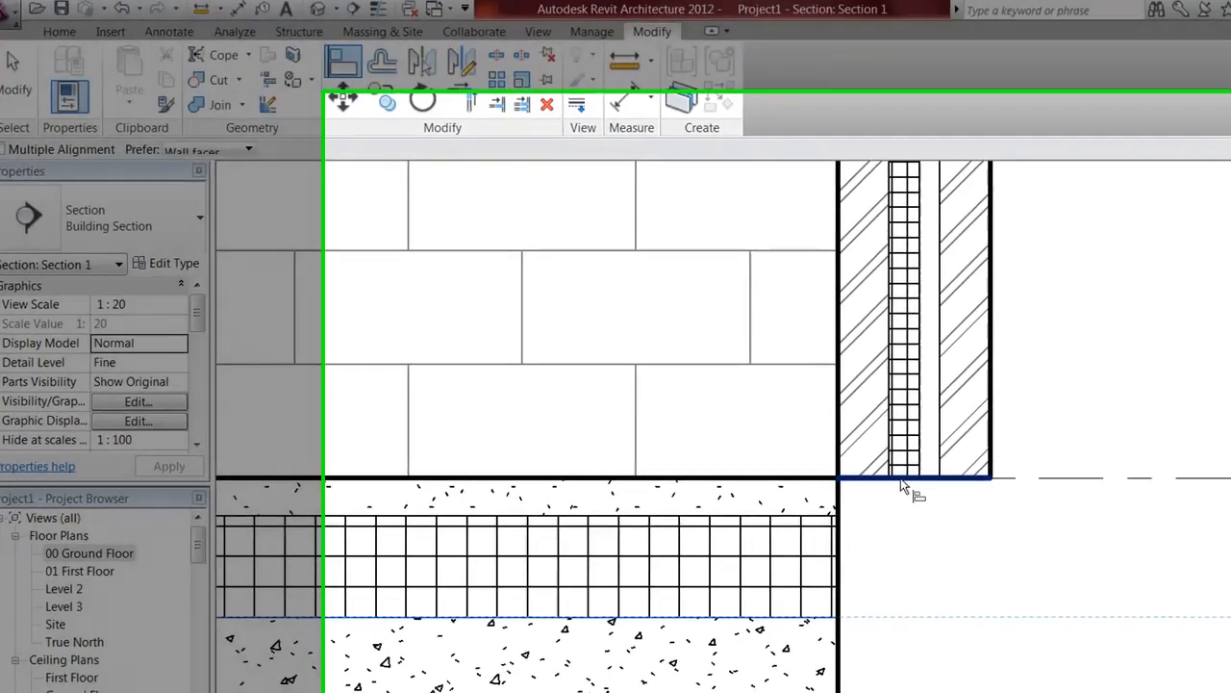
pyautogui.click(901, 484)
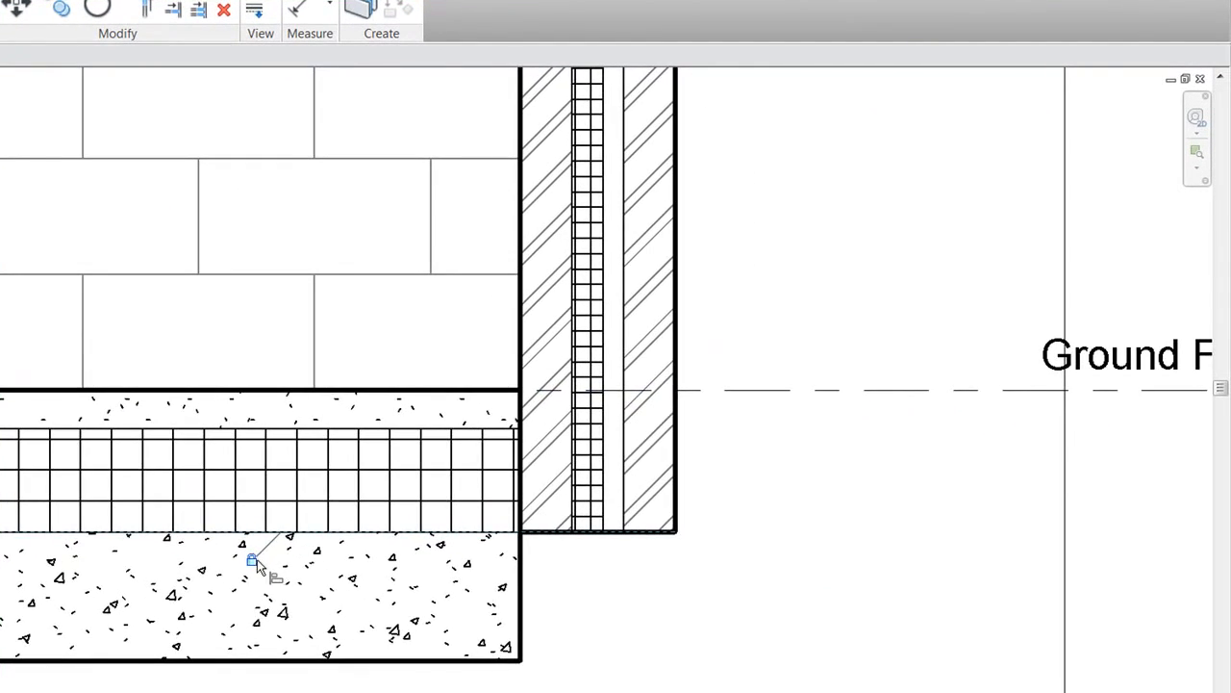
# Align the base of the left cavity wall to the underside of the floor insulation and lock the alignment.
pyautogui.scroll(-2, 249, 496)
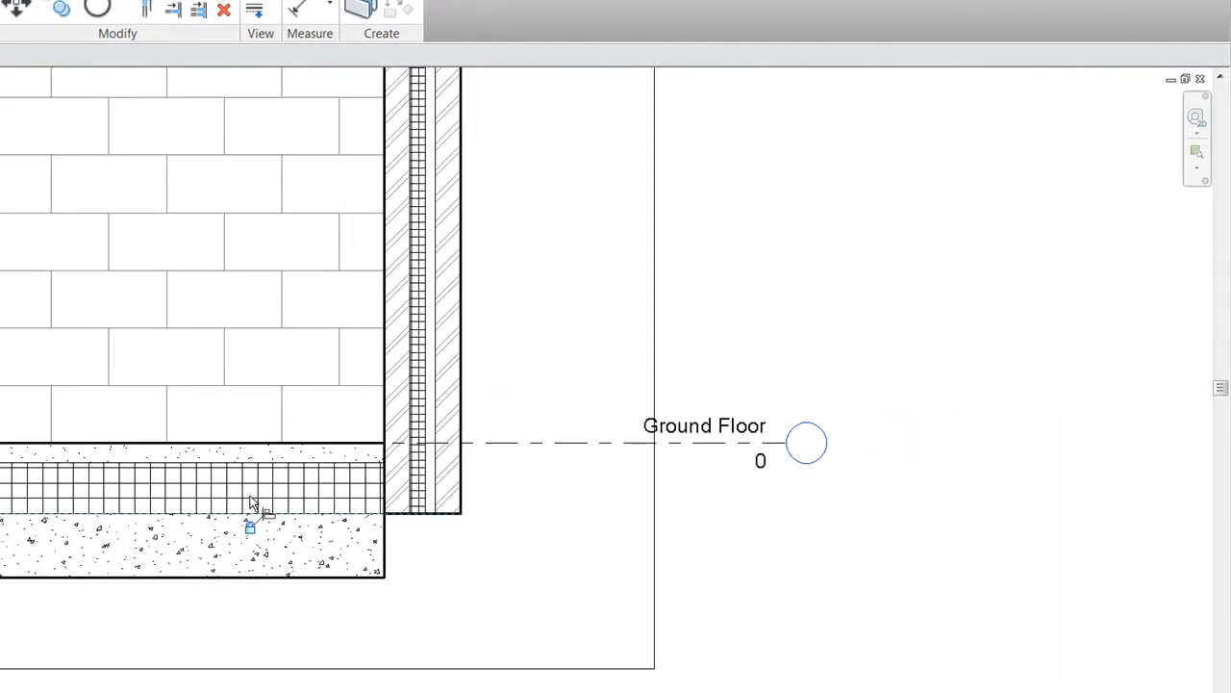
pyautogui.moveTo(299, 500); pyautogui.dragTo(1150, 483, button='middle')
pyautogui.scroll(2, 103, 499)
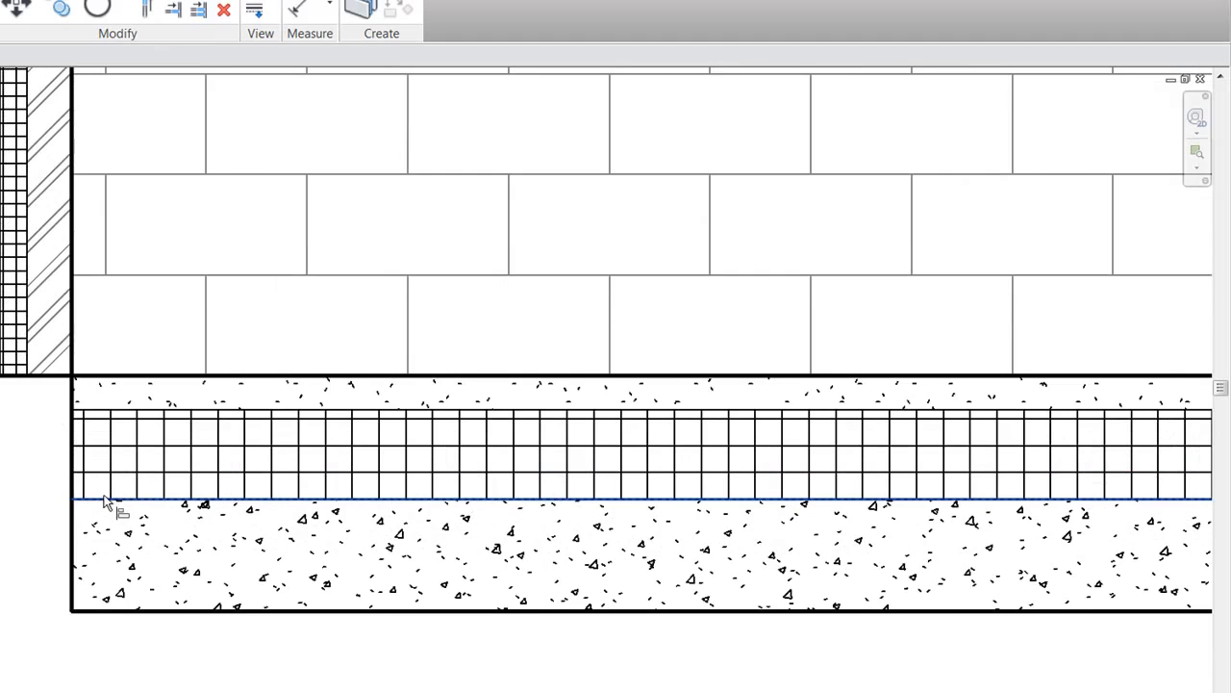
pyautogui.click(104, 499)
pyautogui.moveTo(232, 414); pyautogui.dragTo(550, 420, button='middle')
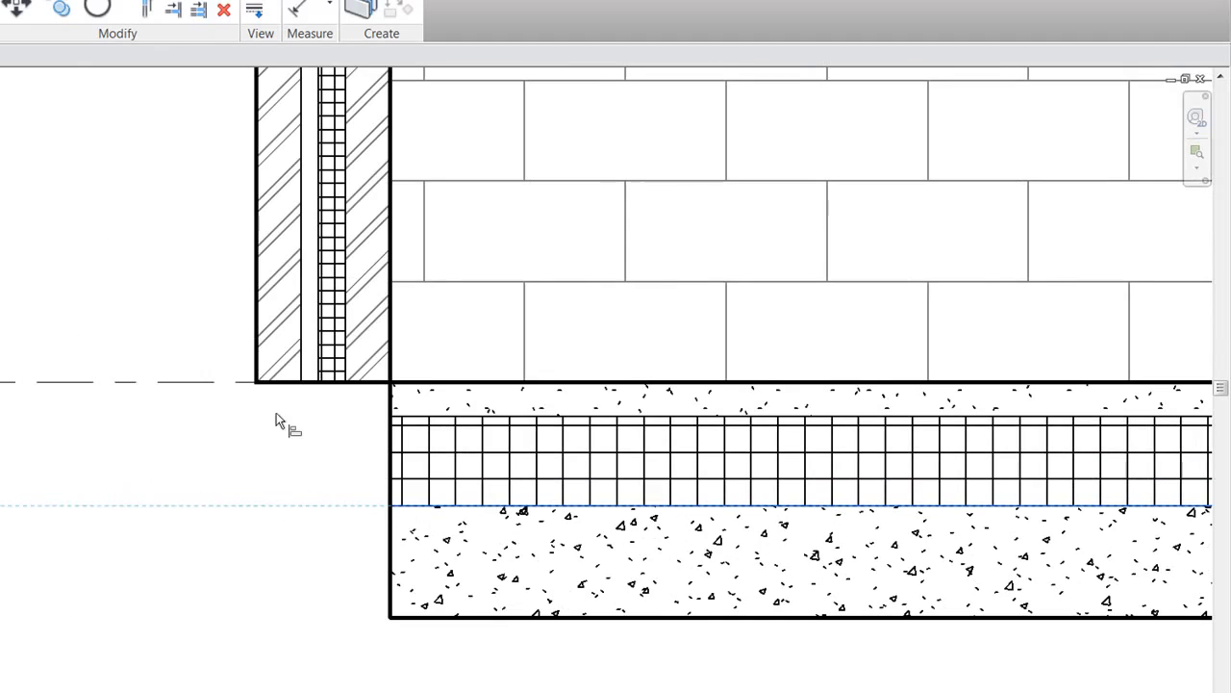
pyautogui.click(342, 383)
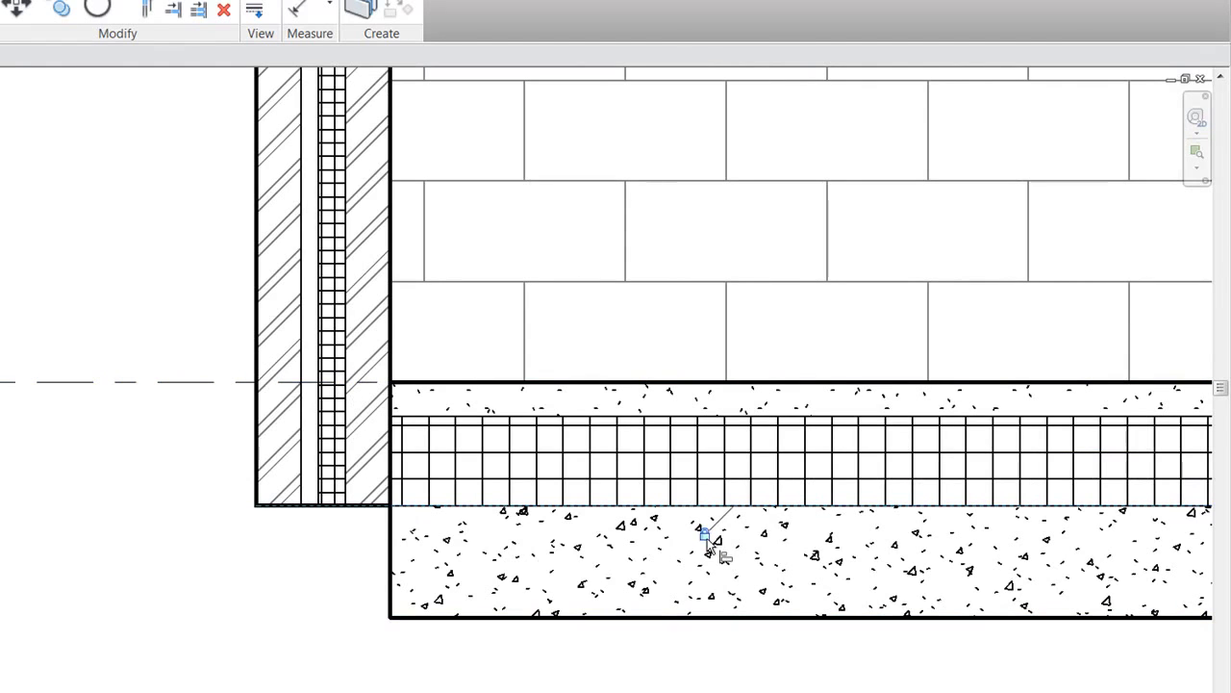
# Examine the aligned bases of the left and right cavity walls against the floor insulation in Section 1.
pyautogui.moveTo(909, 560); pyautogui.dragTo(726, 543, button='middle')
pyautogui.scroll(-2, 726, 544)
pyautogui.moveTo(803, 541); pyautogui.dragTo(692, 525, button='middle')
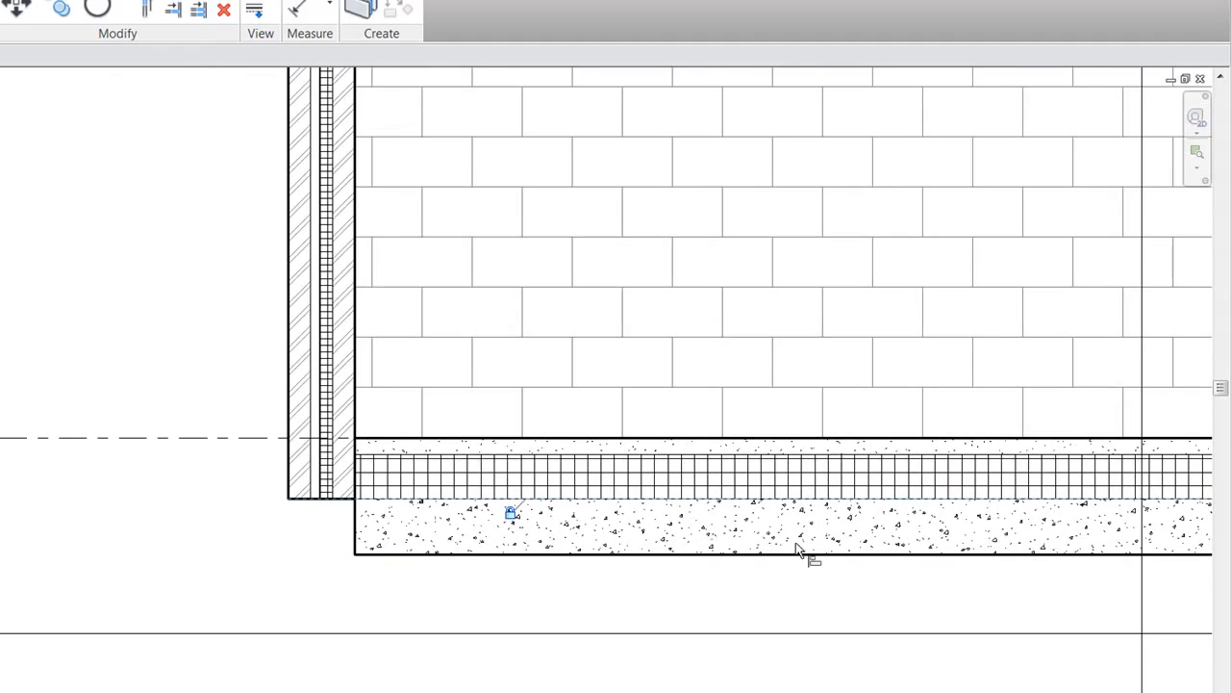
pyautogui.moveTo(856, 548); pyautogui.dragTo(538, 534, button='middle')
pyautogui.moveTo(1053, 558); pyautogui.dragTo(508, 533, button='middle')
pyautogui.scroll(2, 908, 489)
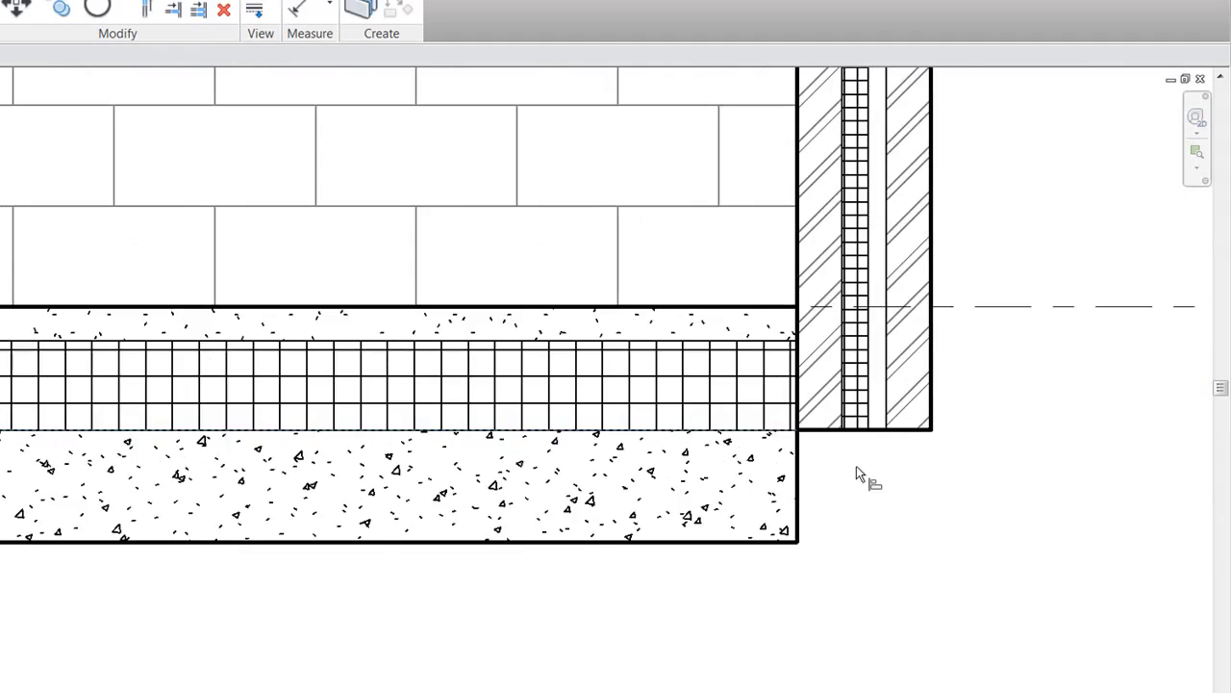
pyautogui.scroll(2, 857, 466)
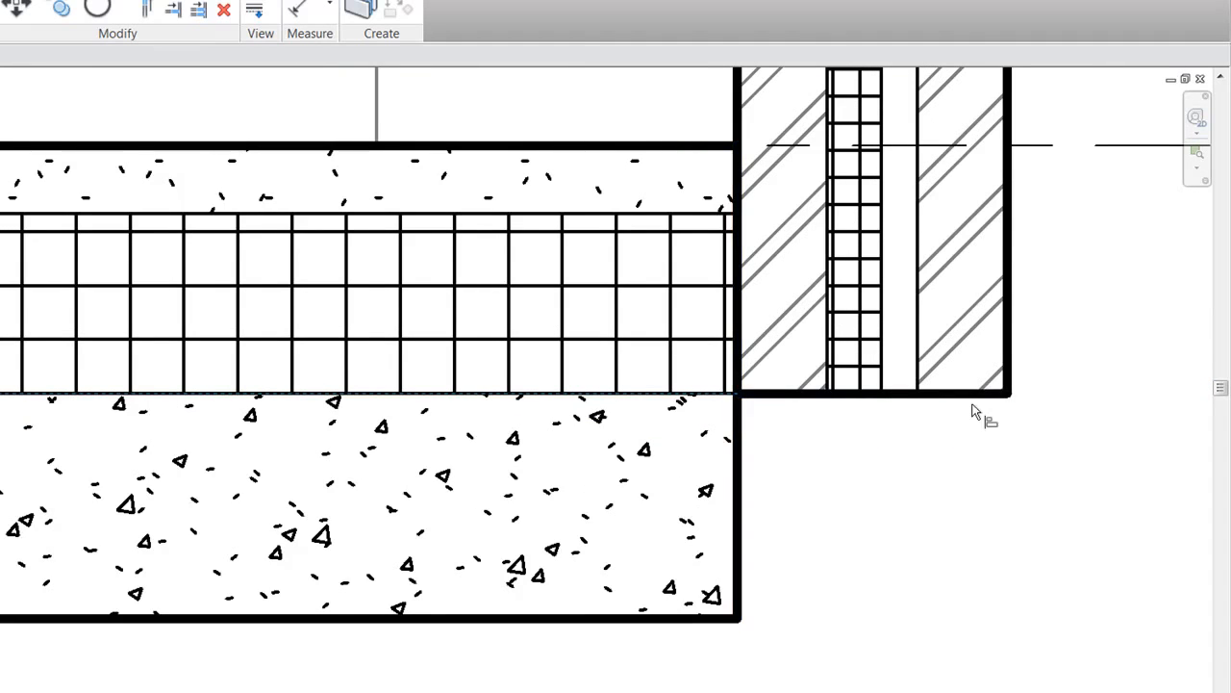
pyautogui.moveTo(1048, 491); pyautogui.dragTo(816, 404, button='middle')
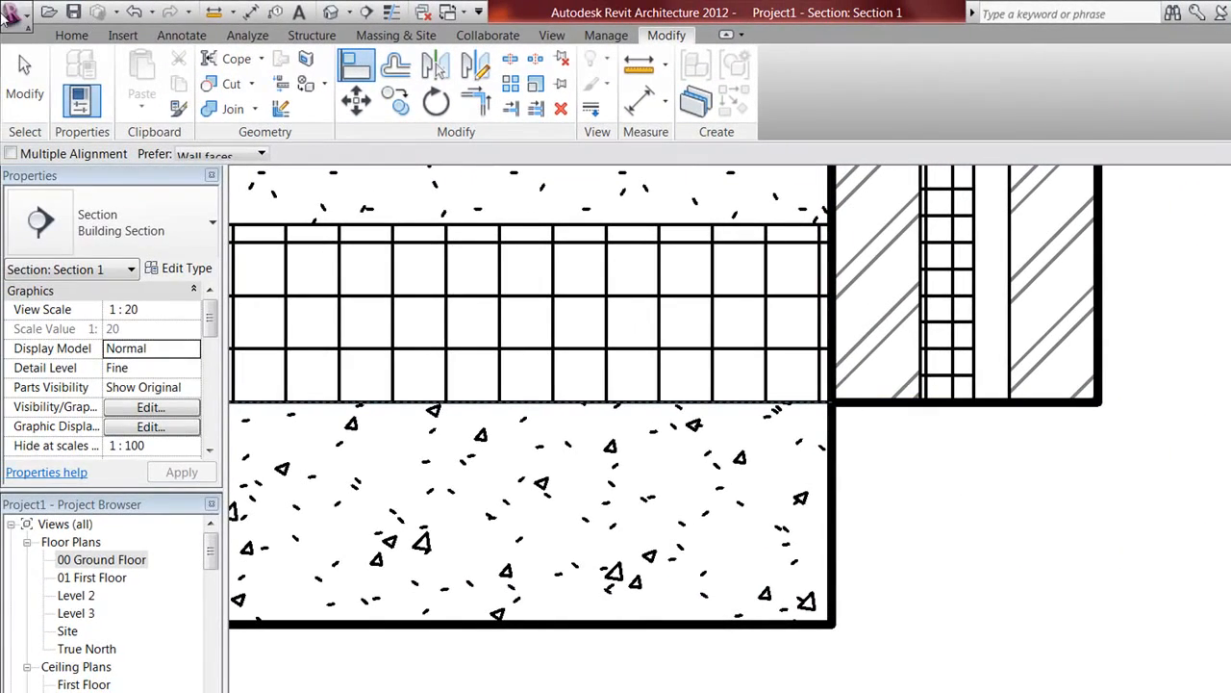
# Create a new family from the Metric Profile.rft template.
pyautogui.click(7, 18)
pyautogui.moveTo(120, 108)
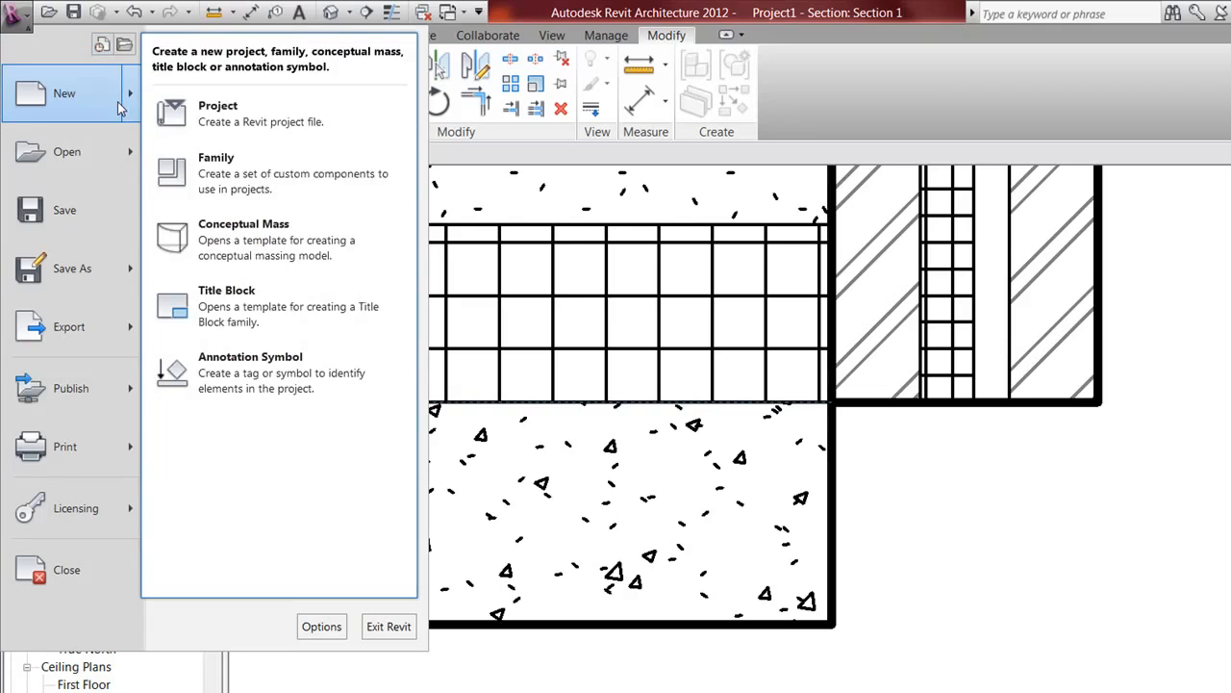
pyautogui.click(277, 183)
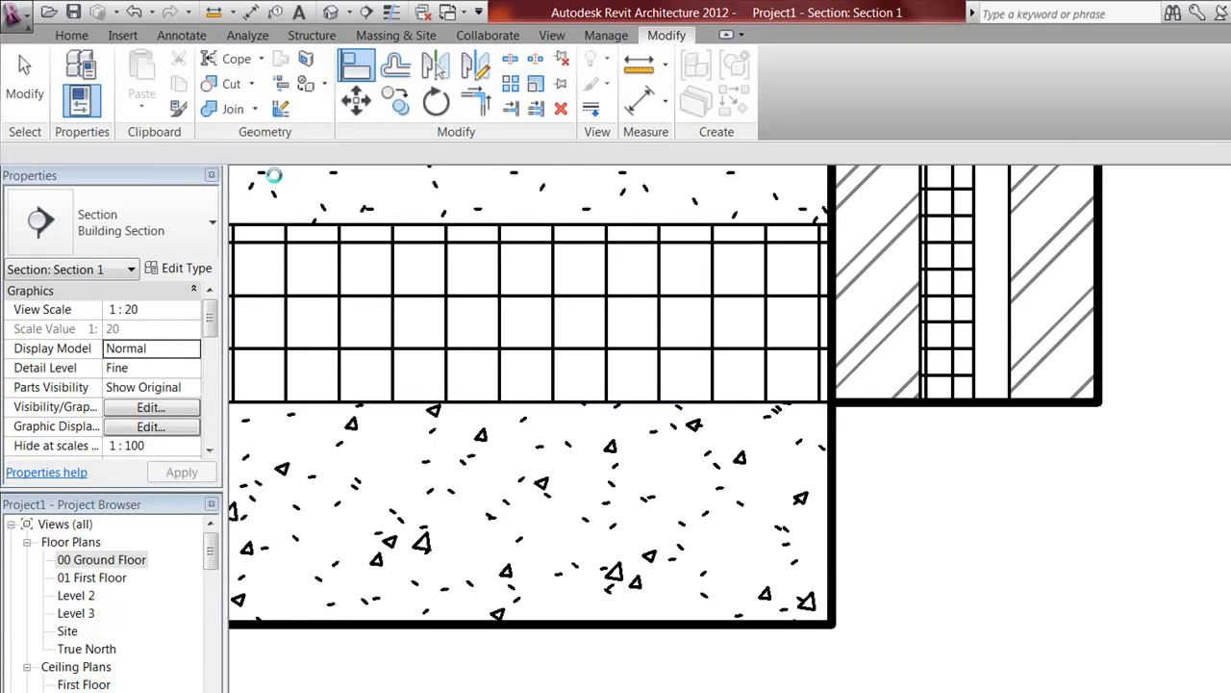
pyautogui.click(671, 365)
pyautogui.scroll(-4, 671, 358)
pyautogui.scroll(-6, 672, 358)
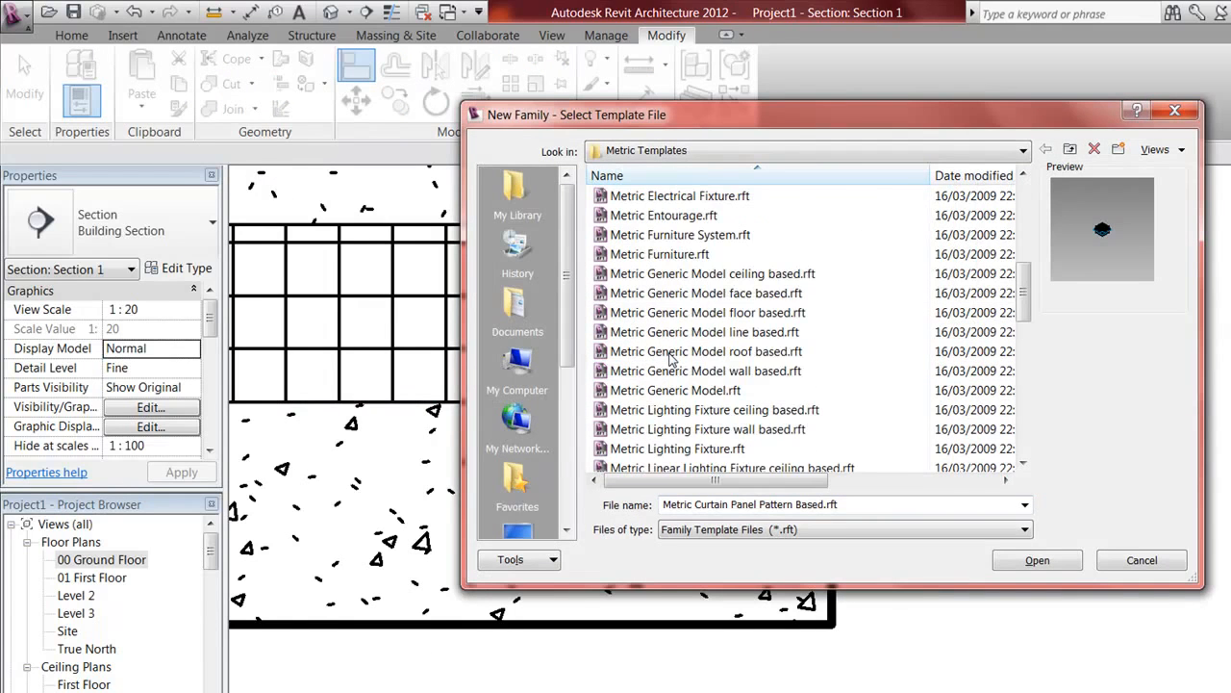
pyautogui.scroll(-1, 671, 358)
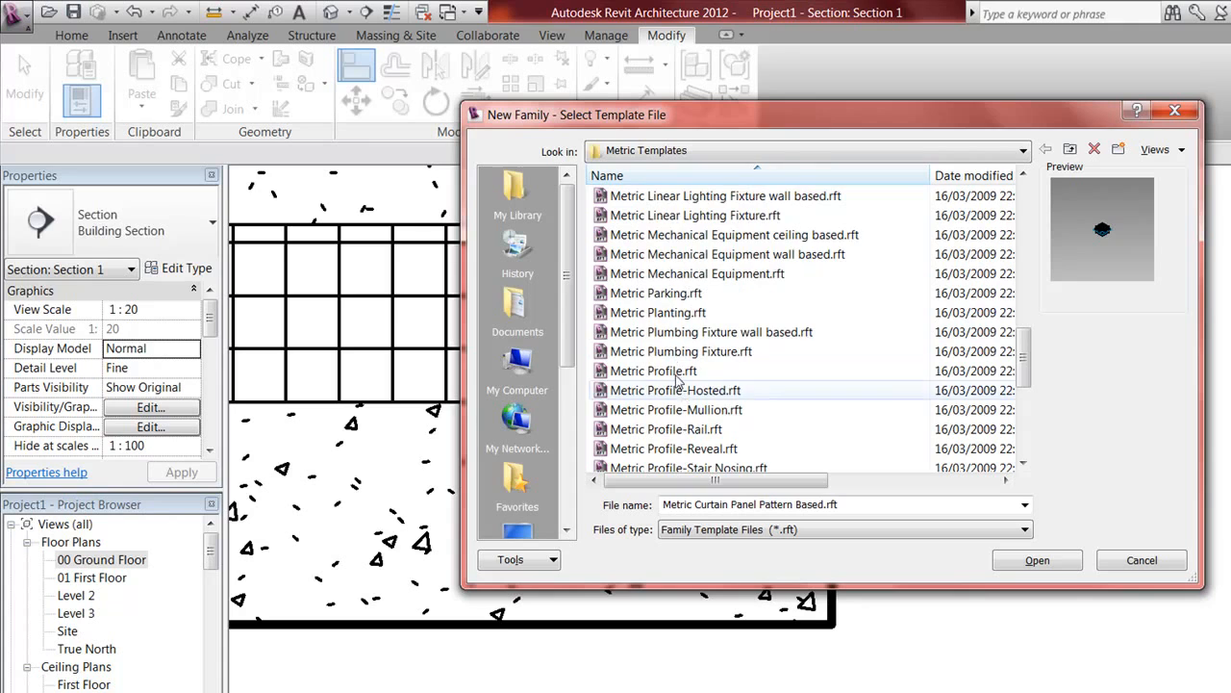
pyautogui.doubleClick(676, 374)
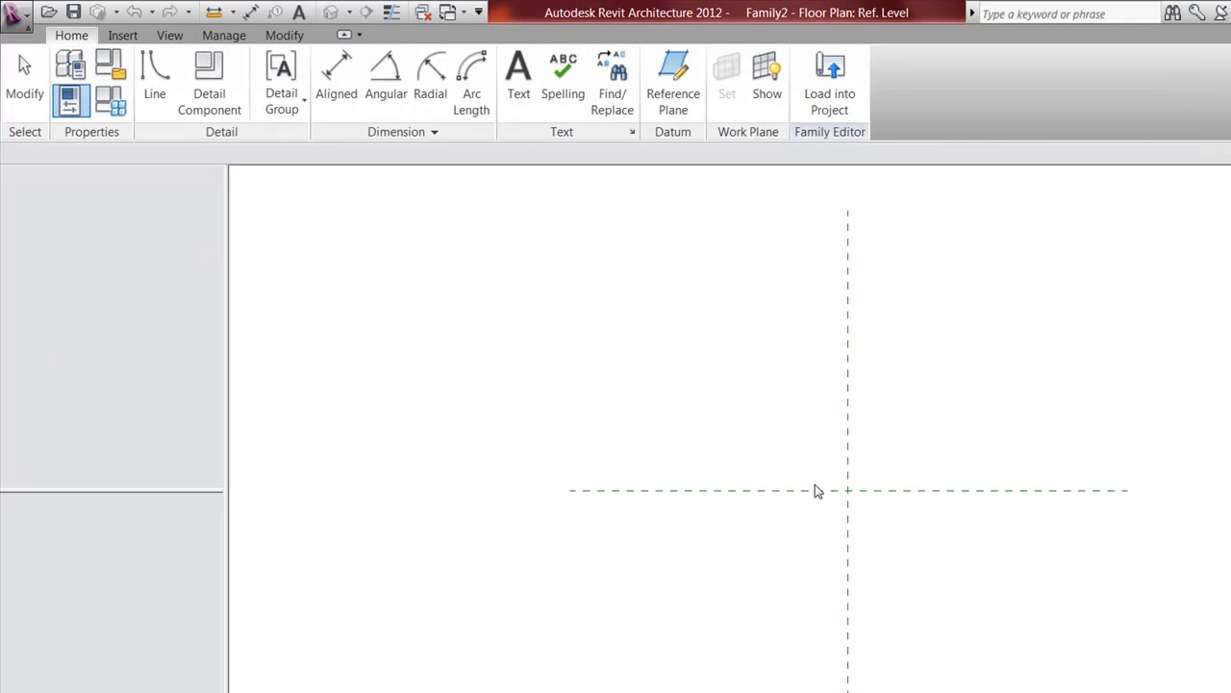
# Draw a 250 mm vertical profile line downward from the intersection of the two reference planes.
pyautogui.click(156, 78)
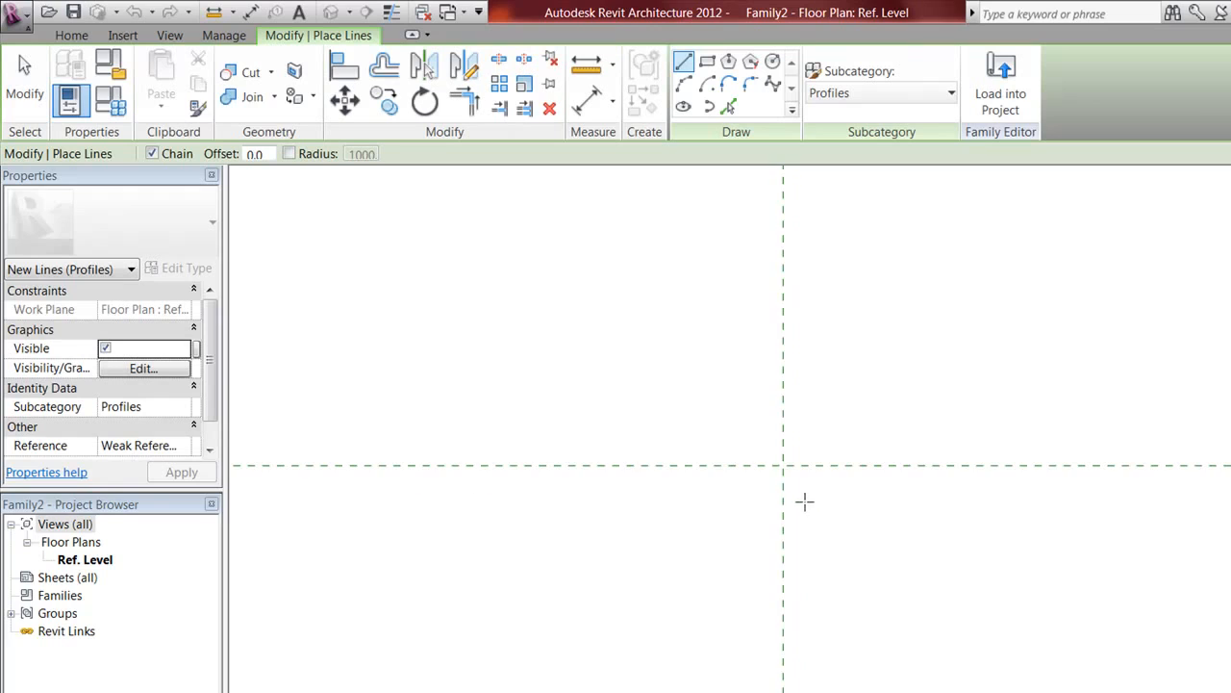
pyautogui.click(783, 465)
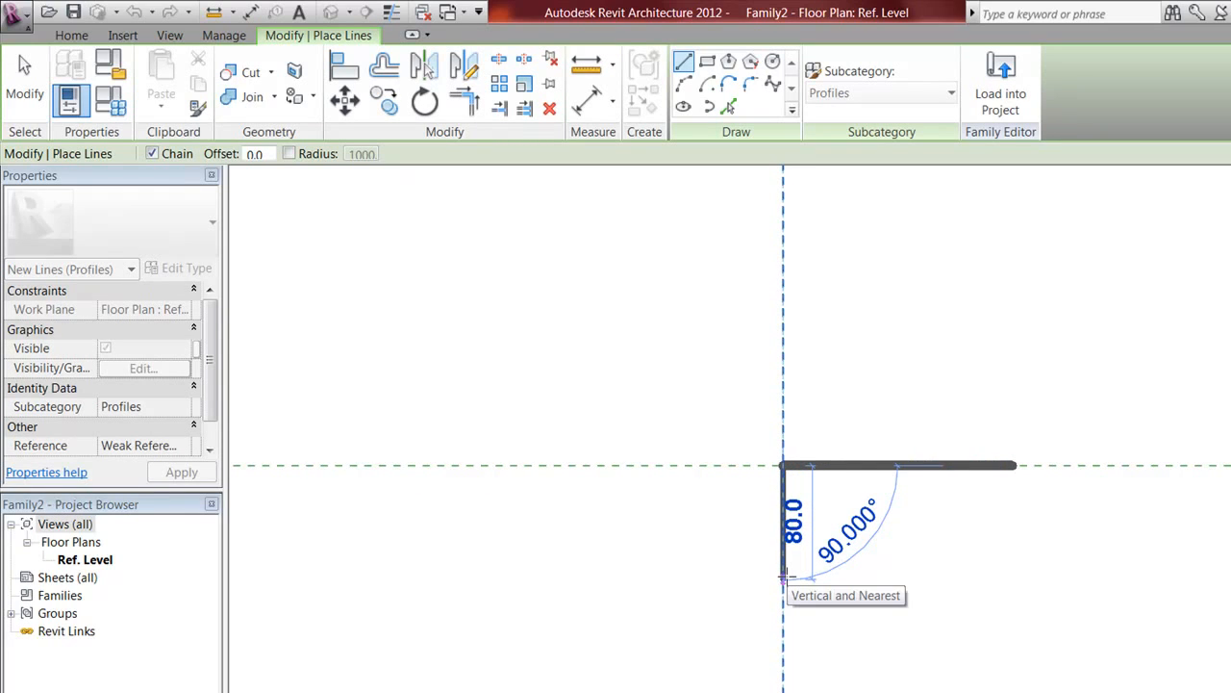
pyautogui.write('25')
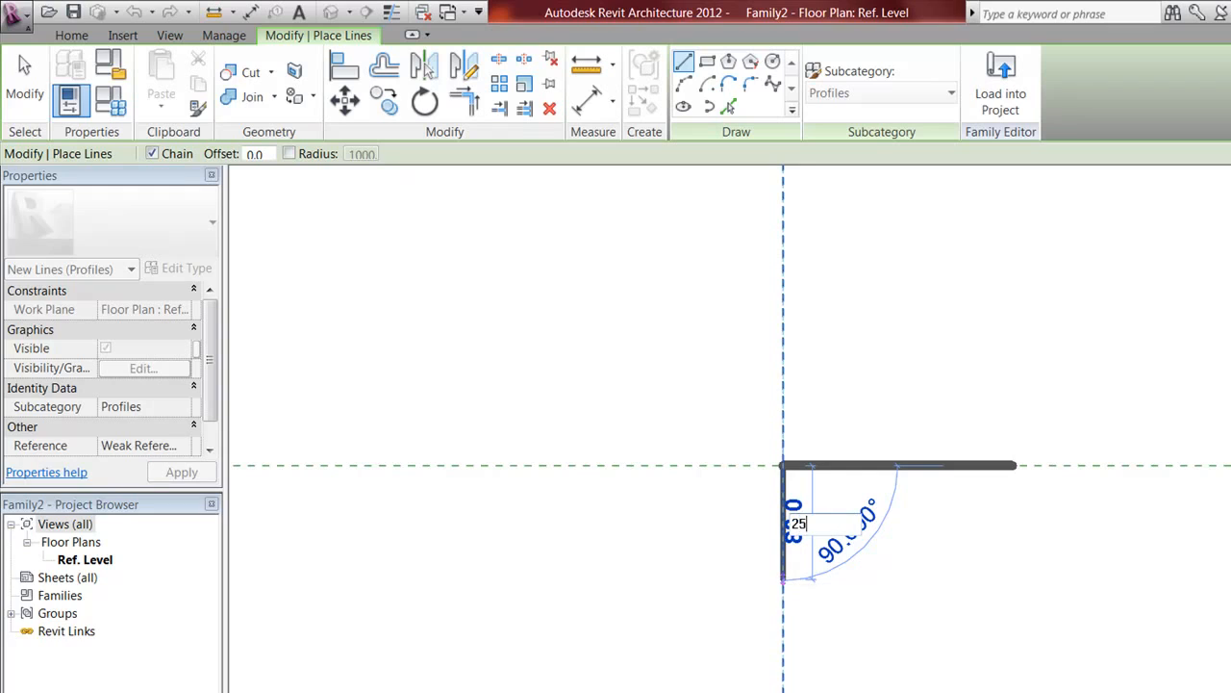
pyautogui.write('0')
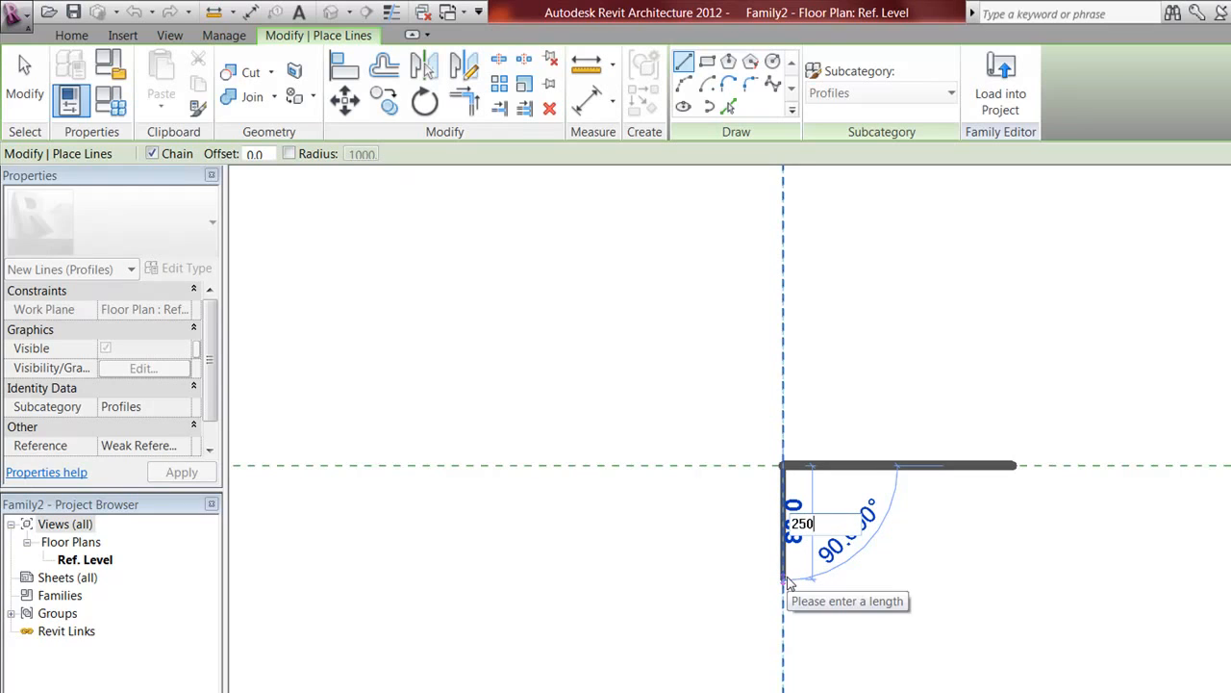
pyautogui.press('Return')
pyautogui.press('Escape')
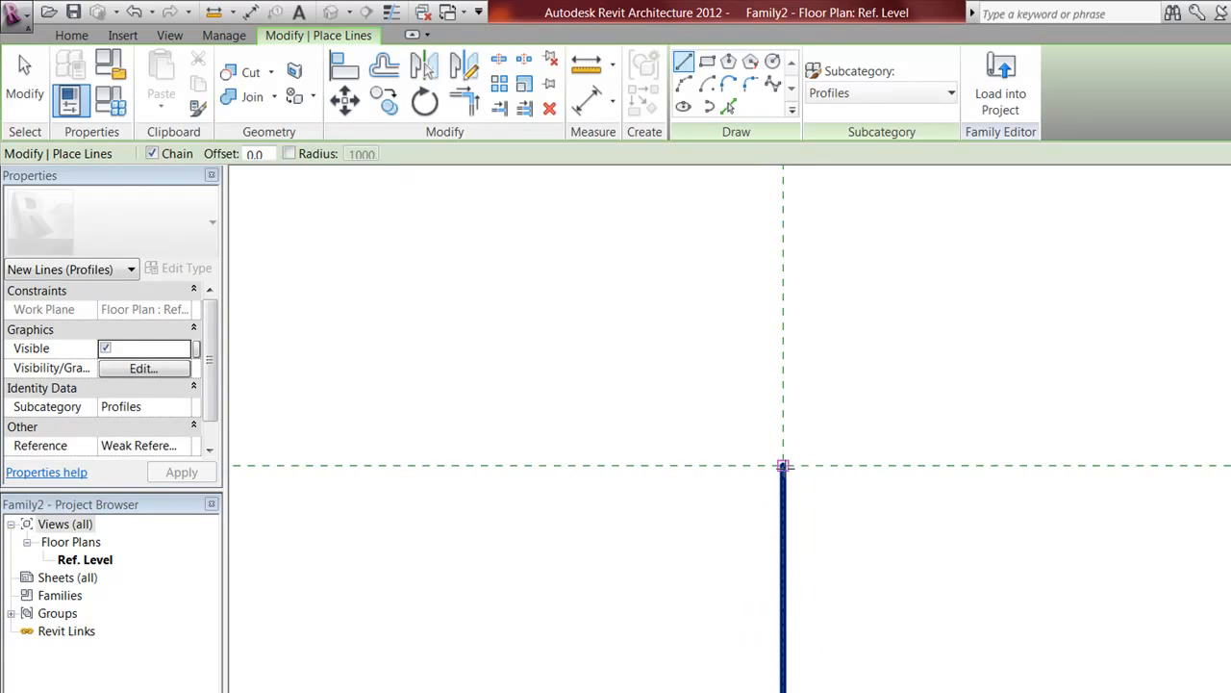
# From the reference plane intersection, draw chained profile lines 100 mm to the right, 150 mm down and 250 mm to the right.
pyautogui.click(784, 466)
pyautogui.write('100')
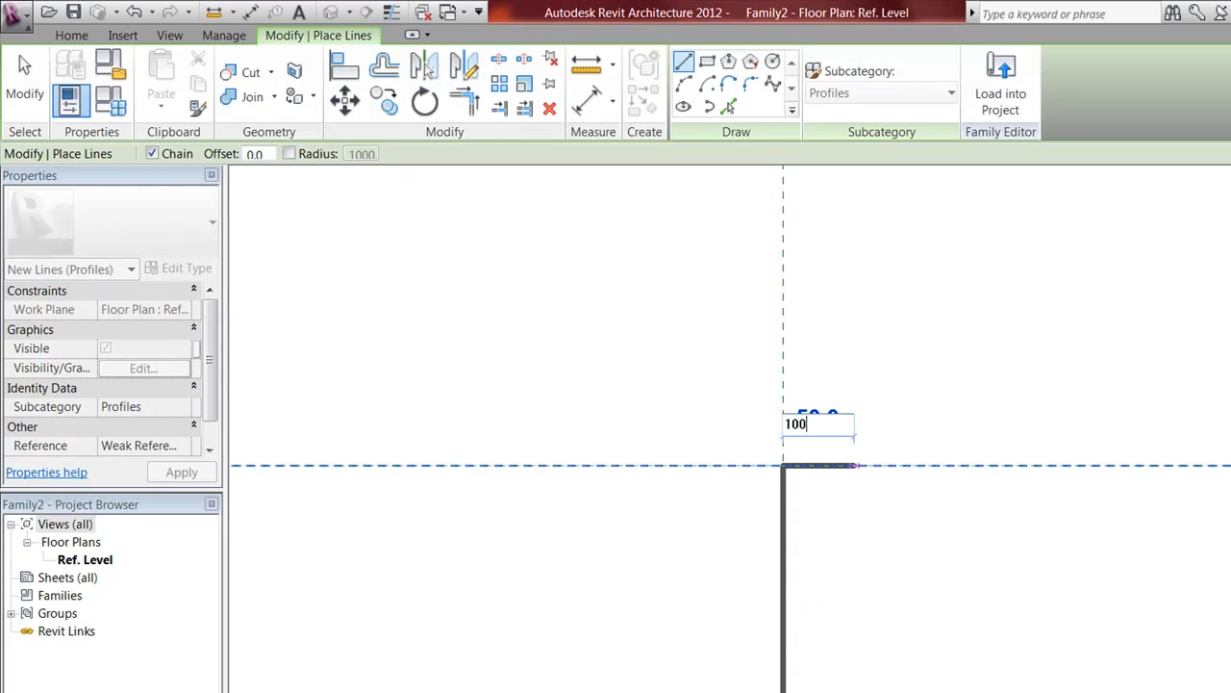
pyautogui.press('Return')
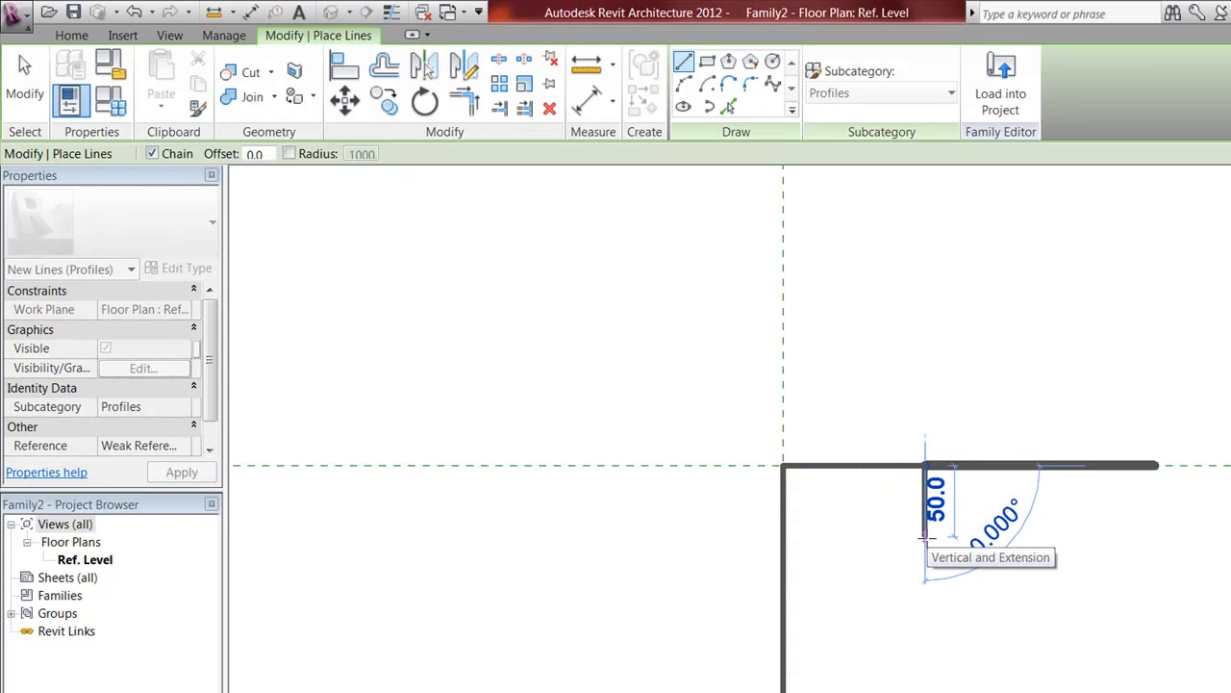
pyautogui.write('150')
pyautogui.press('Return')
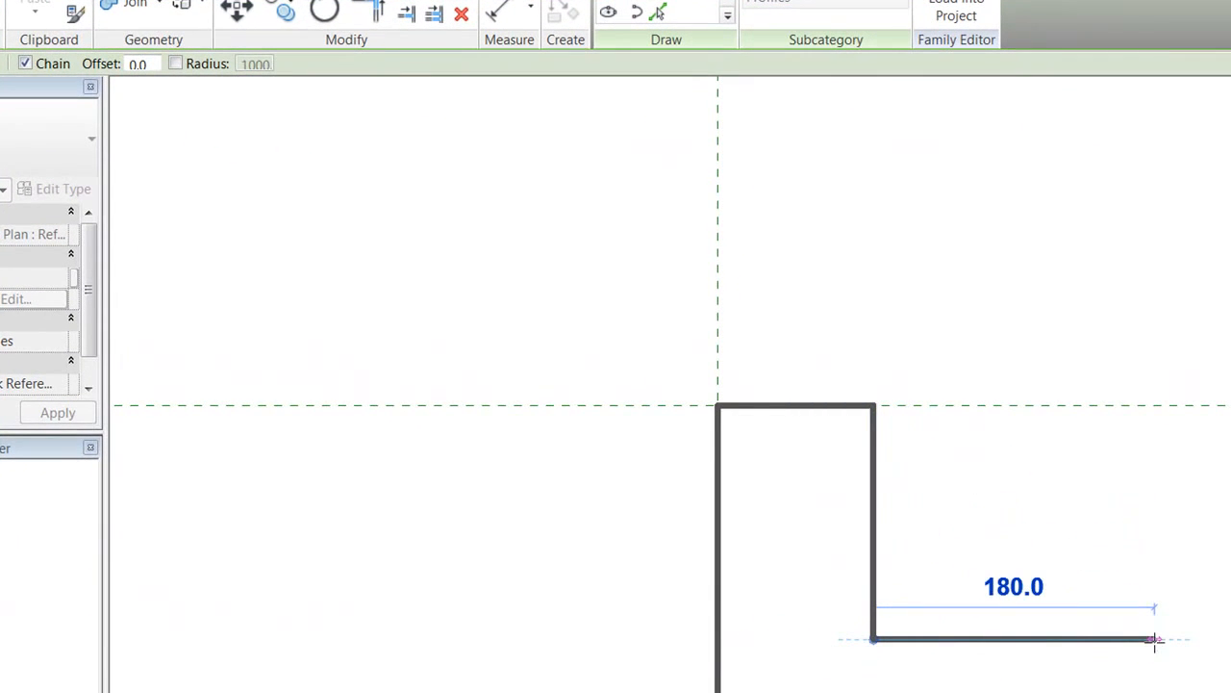
pyautogui.write('250')
pyautogui.press('Return')
# Continue the profile's right side 100 mm down, level with the first vertical line's lower end, plus a further 300 mm down.
pyautogui.scroll(-1, 1169, 625)
pyautogui.moveTo(1172, 625); pyautogui.dragTo(1130, 382, button='middle')
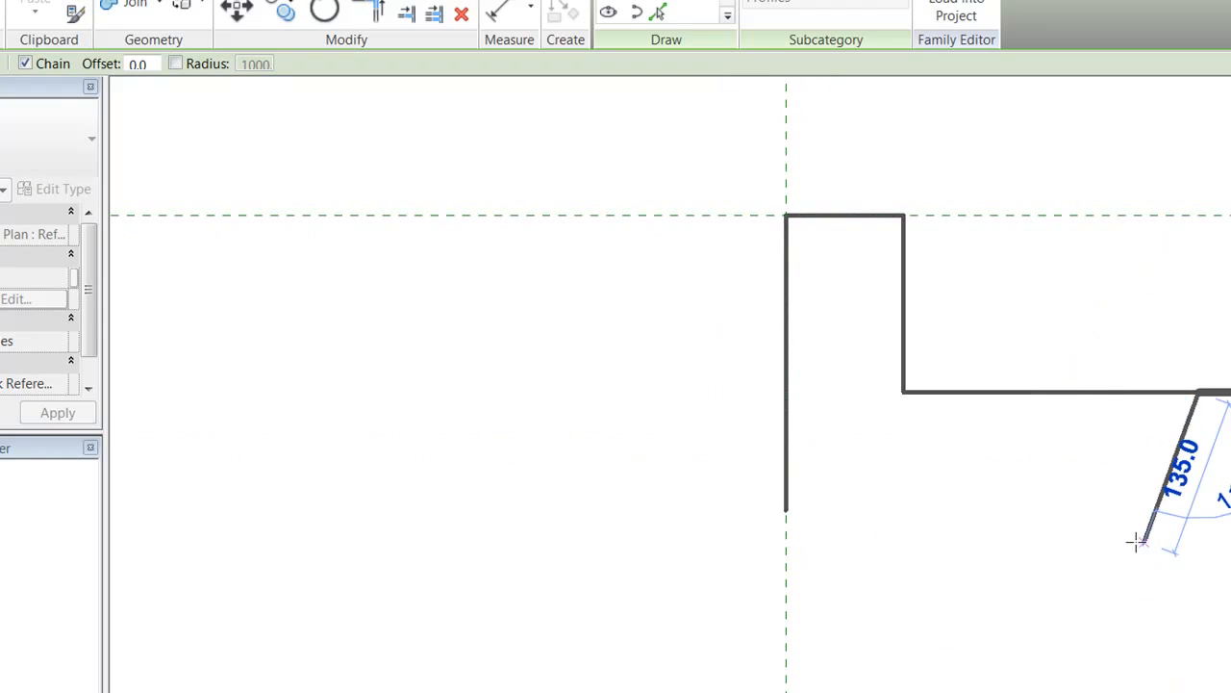
pyautogui.moveTo(1136, 542); pyautogui.dragTo(1017, 597, button='middle')
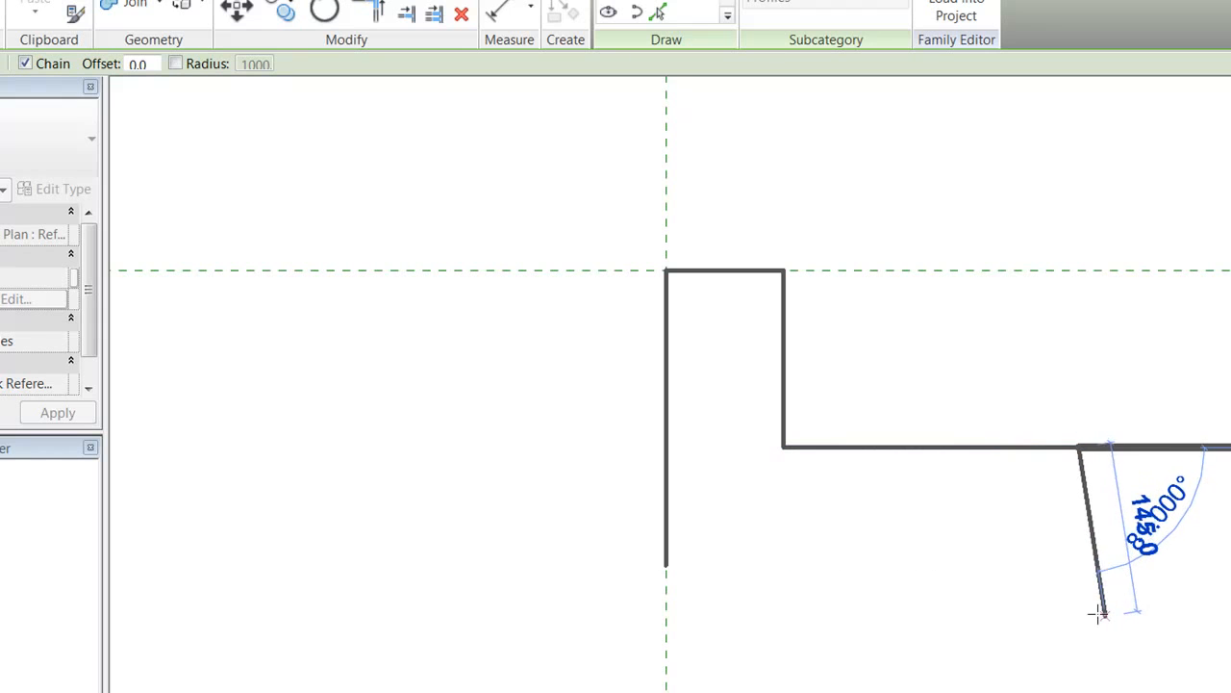
pyautogui.scroll(-1, 1097, 614)
pyautogui.moveTo(1097, 614); pyautogui.dragTo(1086, 519, button='middle')
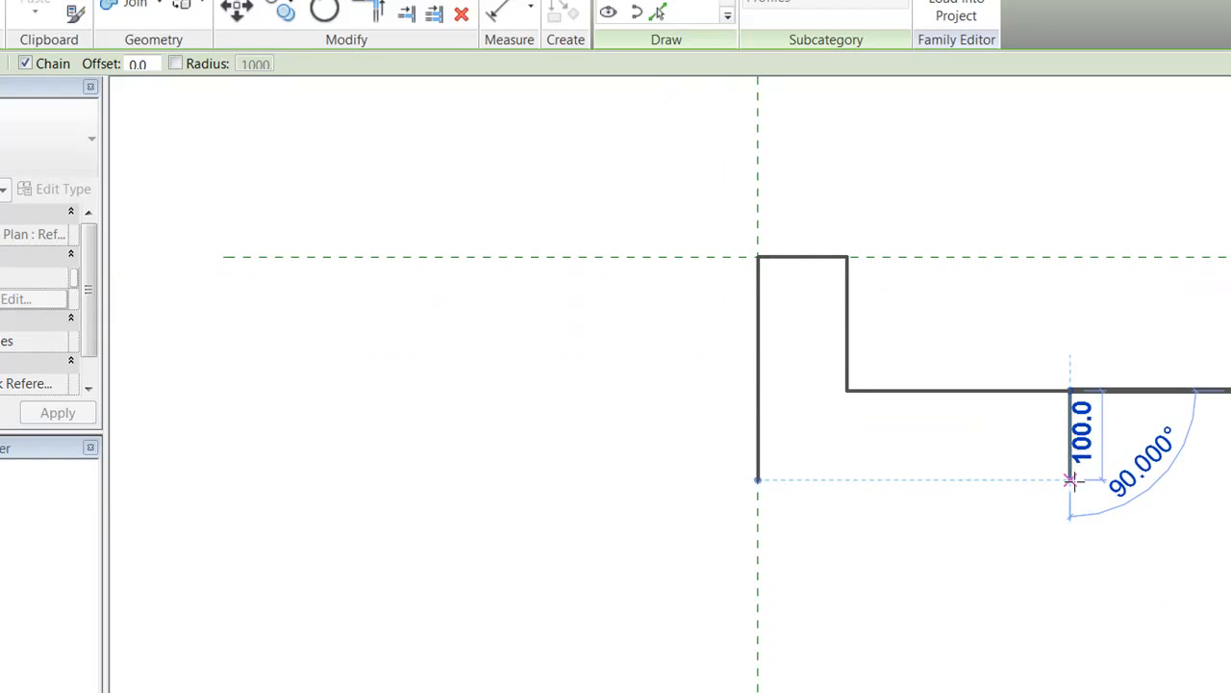
pyautogui.click(1071, 479)
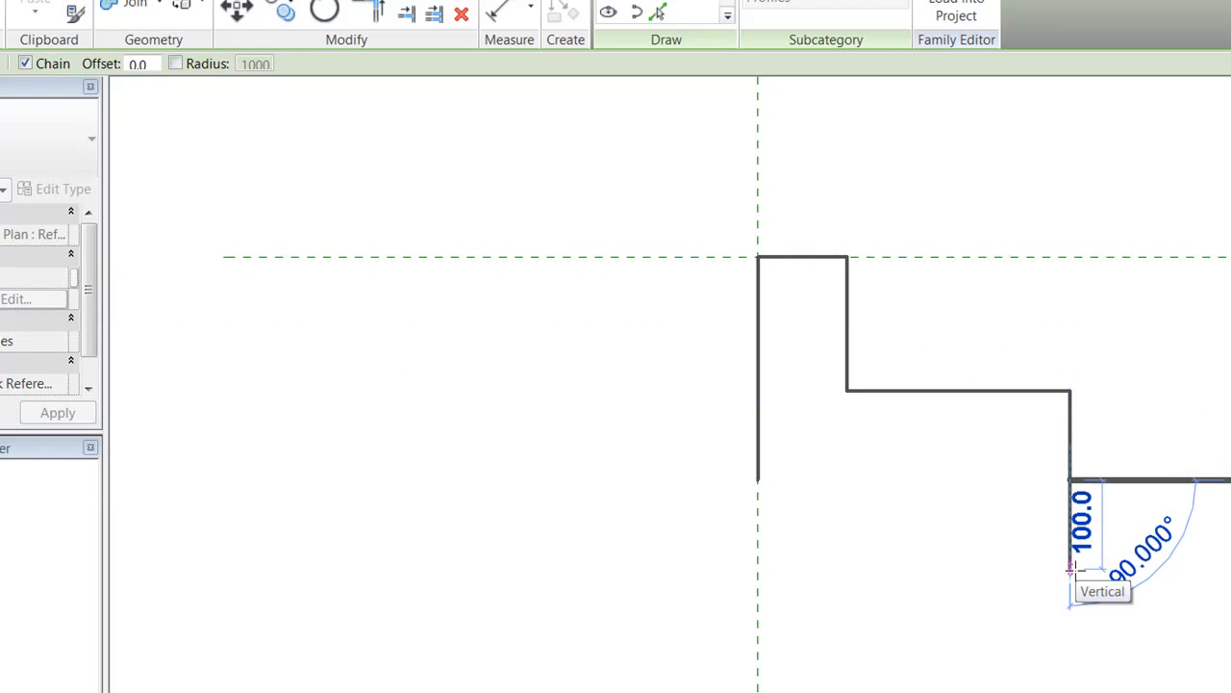
pyautogui.write('300')
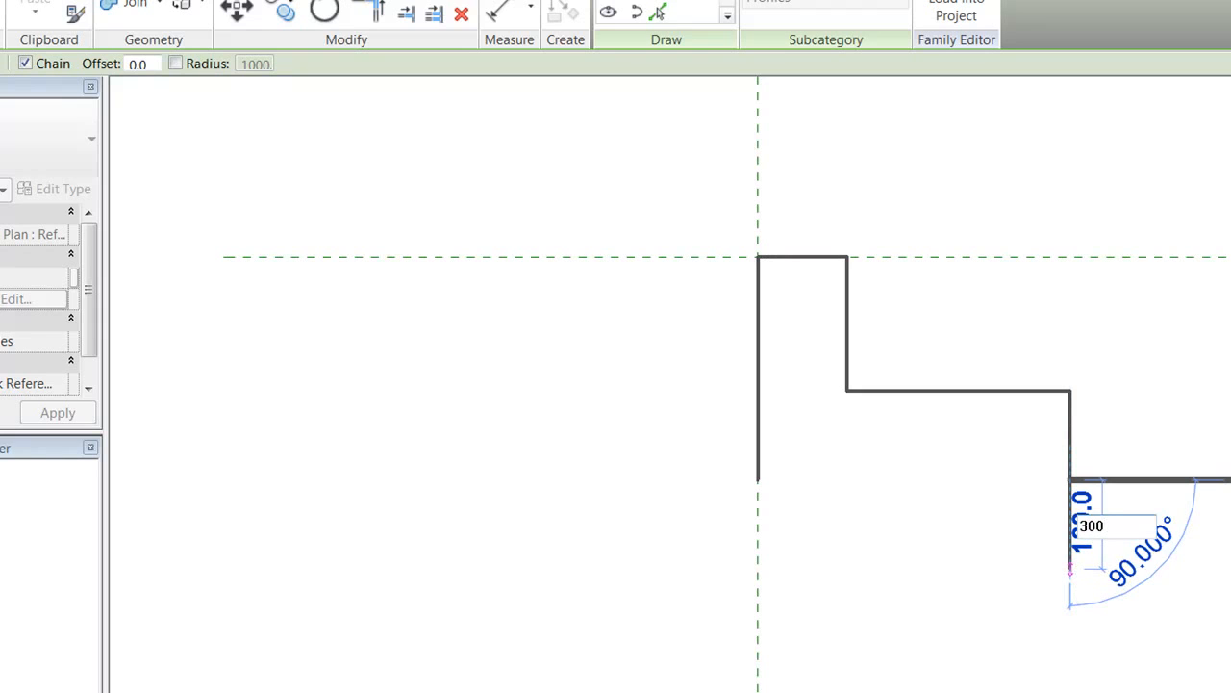
pyautogui.press('Return')
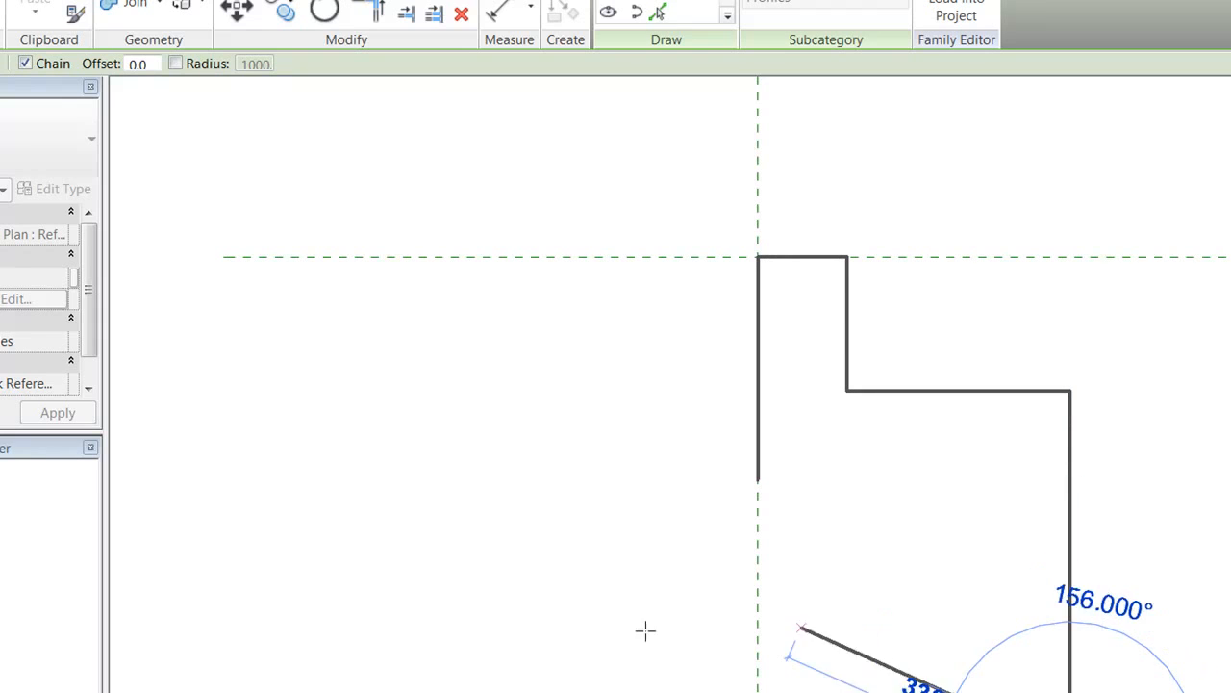
# Draw the profile's bottom edge horizontally to the left, 600 mm long.
pyautogui.moveTo(645, 626); pyautogui.dragTo(791, 415, button='middle')
pyautogui.scroll(-1, 789, 423)
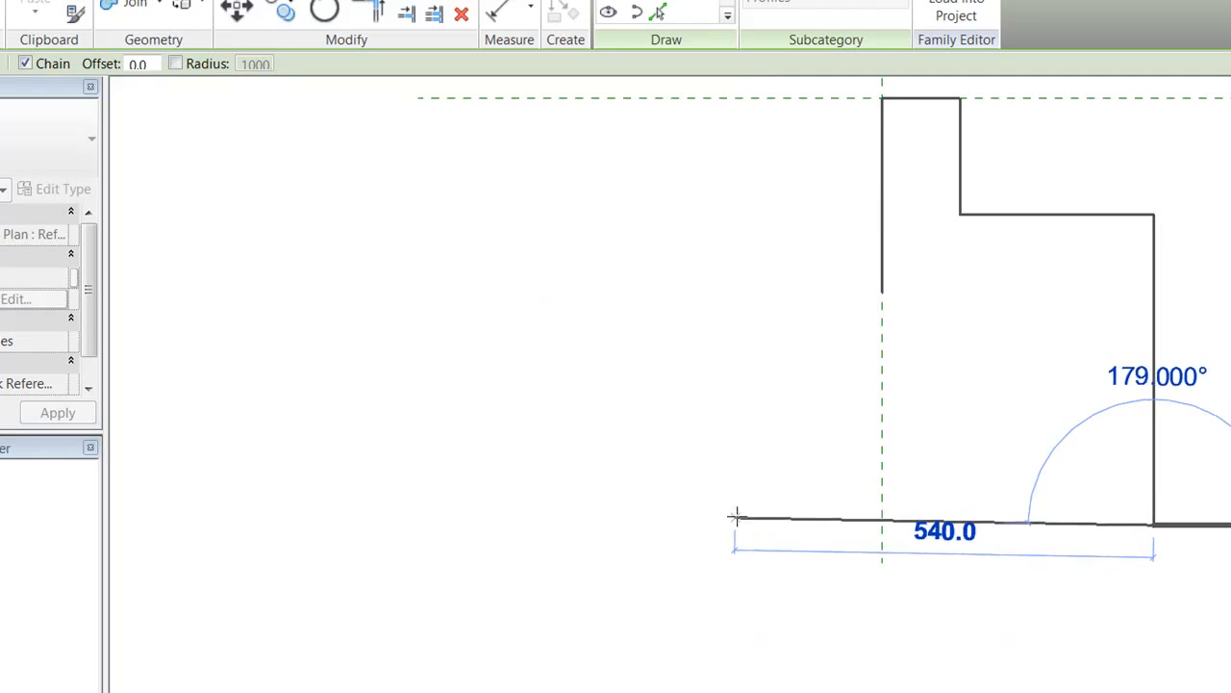
pyautogui.write('67')
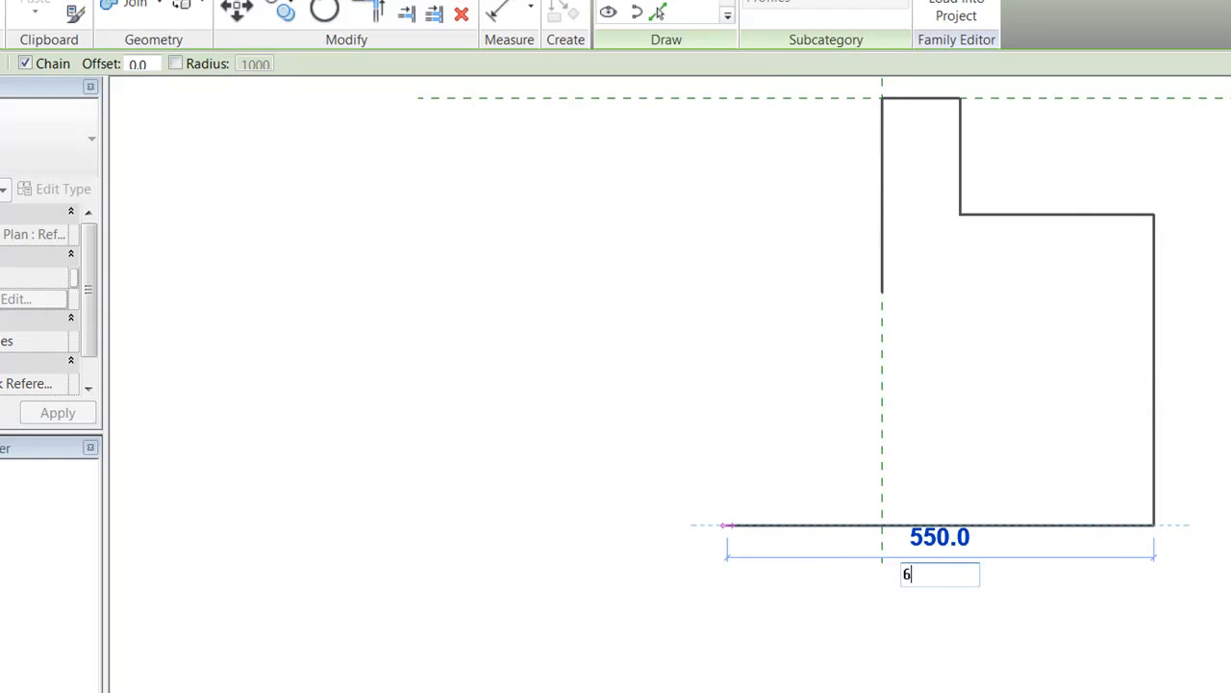
pyautogui.press('Return')
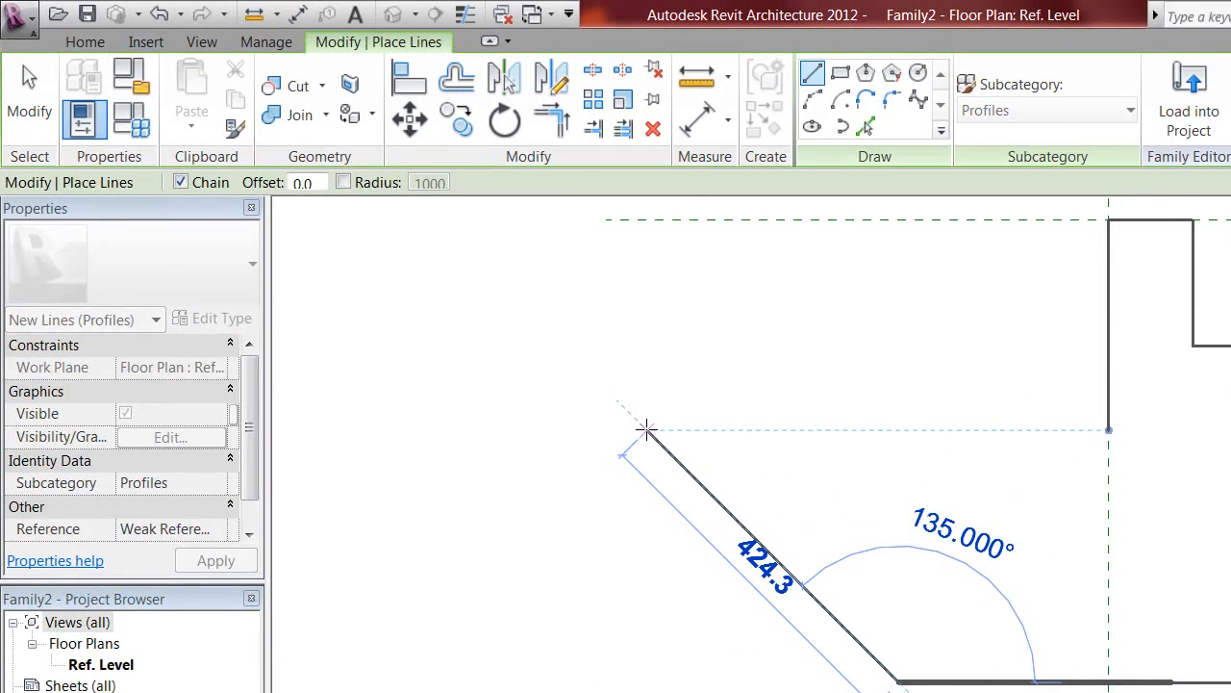
# Draw a 424.3 mm line up to the left at 135° and close the profile horizontally to the first vertical line's lower end.
pyautogui.click(646, 429)
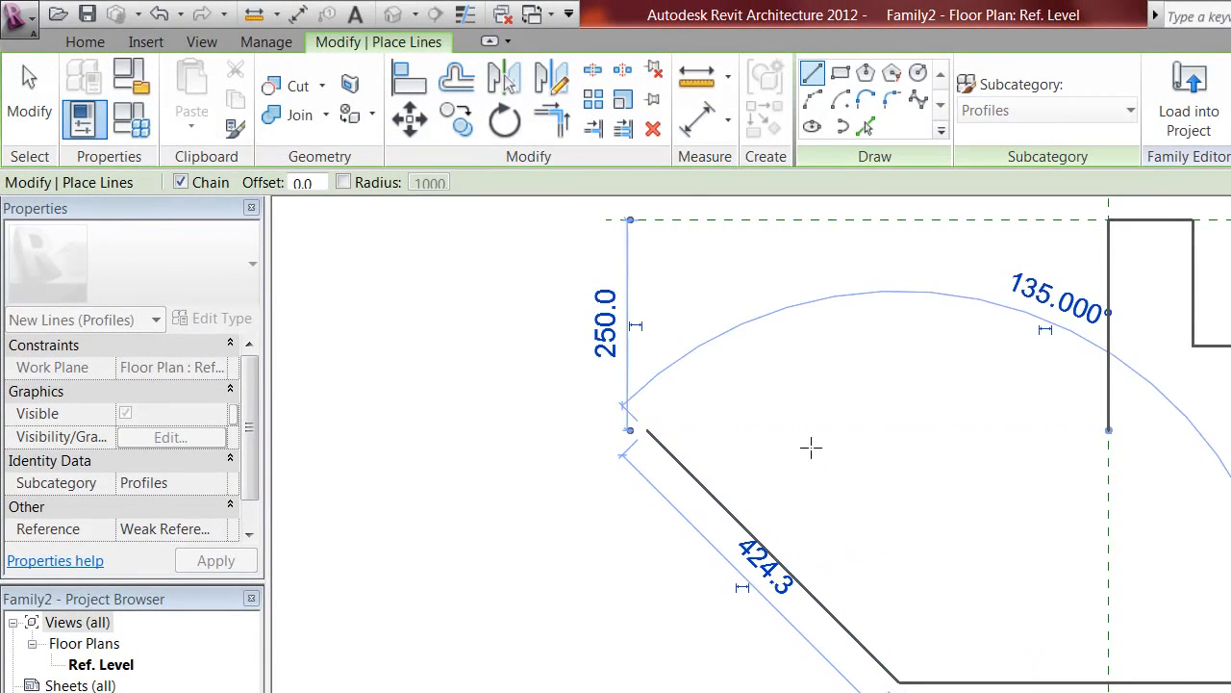
pyautogui.click(1109, 429)
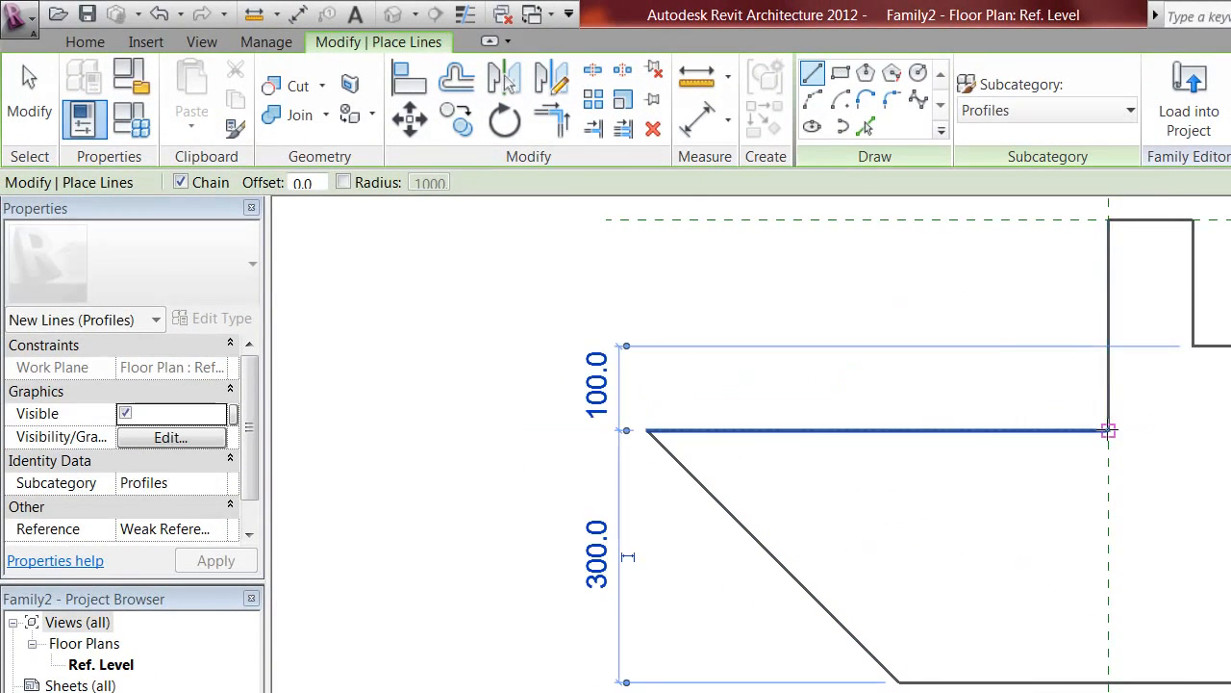
pyautogui.moveTo(1010, 265); pyautogui.dragTo(1009, 410, button='middle')
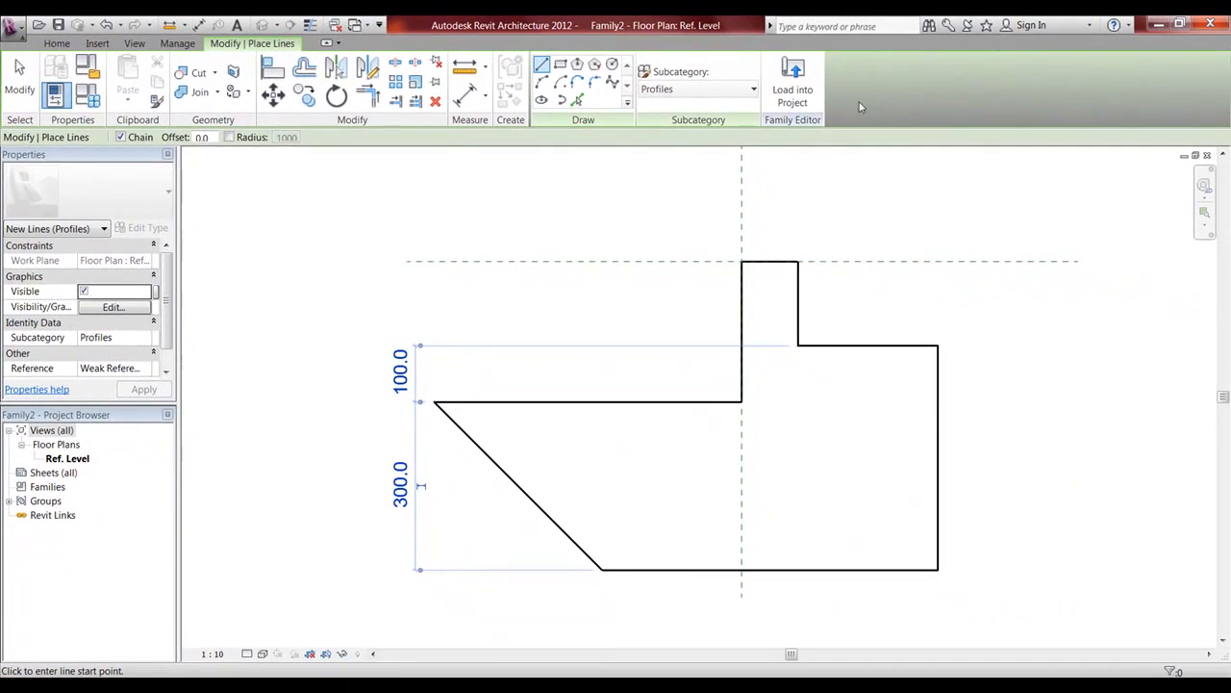
# Load the finished profile family into Project1.
pyautogui.click(795, 91)
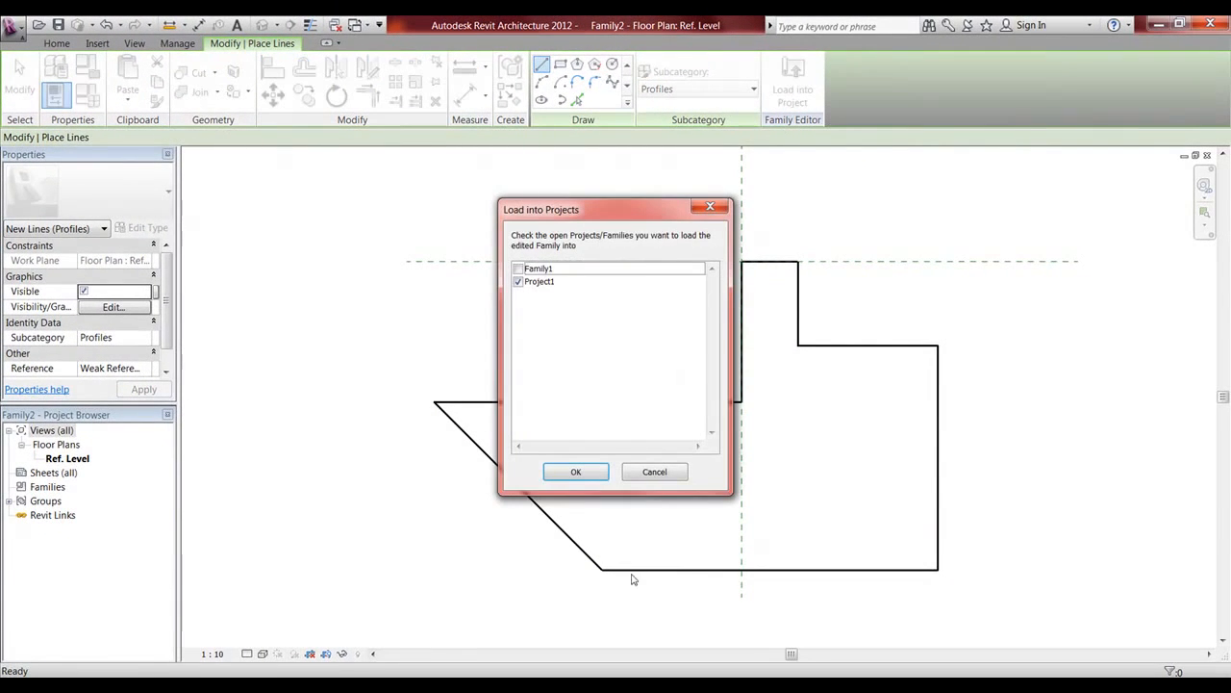
pyautogui.click(583, 472)
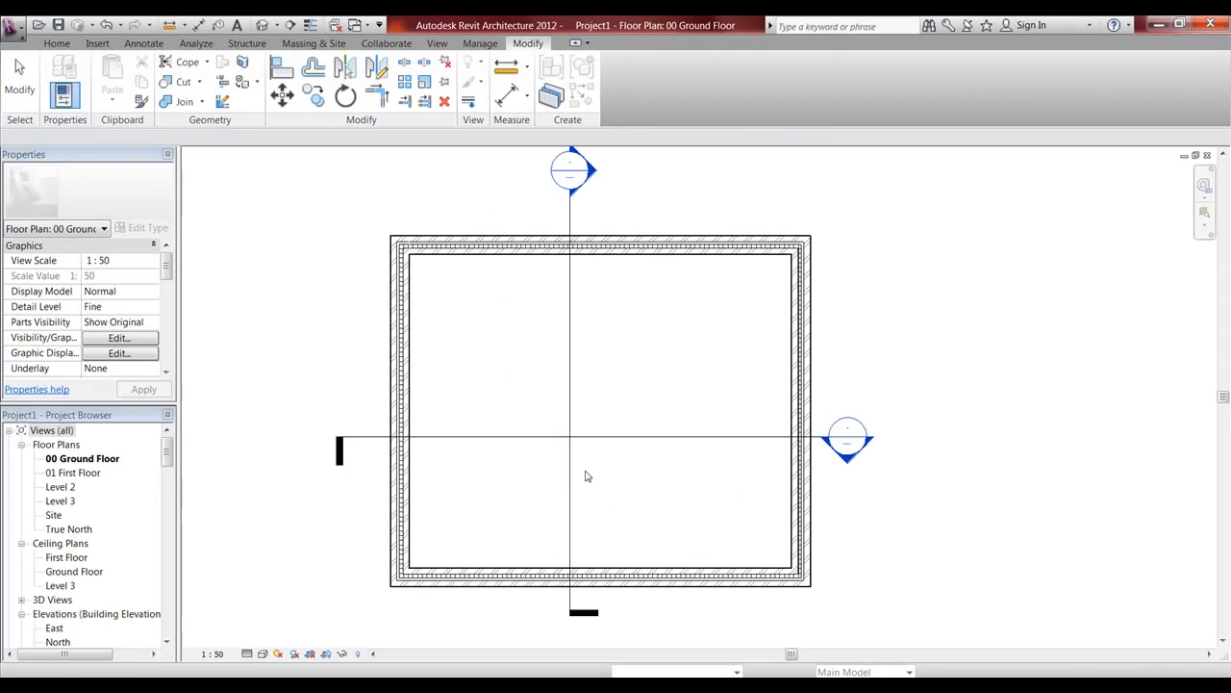
pyautogui.moveTo(654, 385); pyautogui.dragTo(677, 406, button='middle')
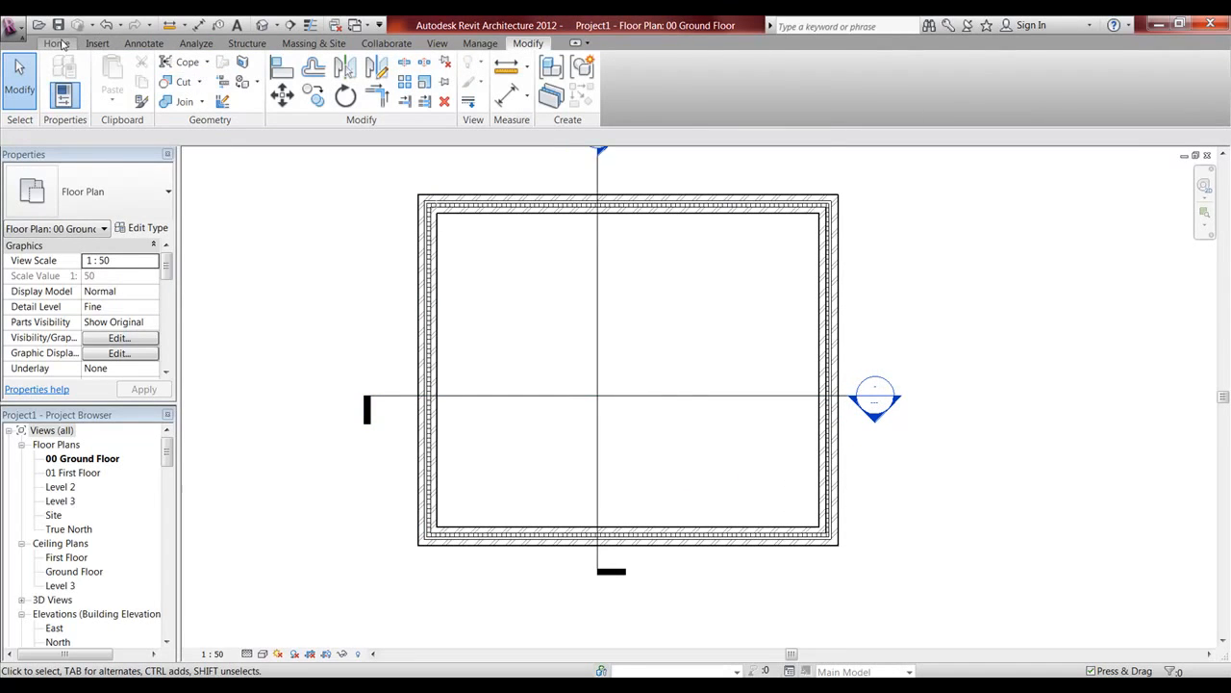
# Start the Slab Edge command and duplicate the current slab edge type as Slab Edge 3.
pyautogui.click(58, 43)
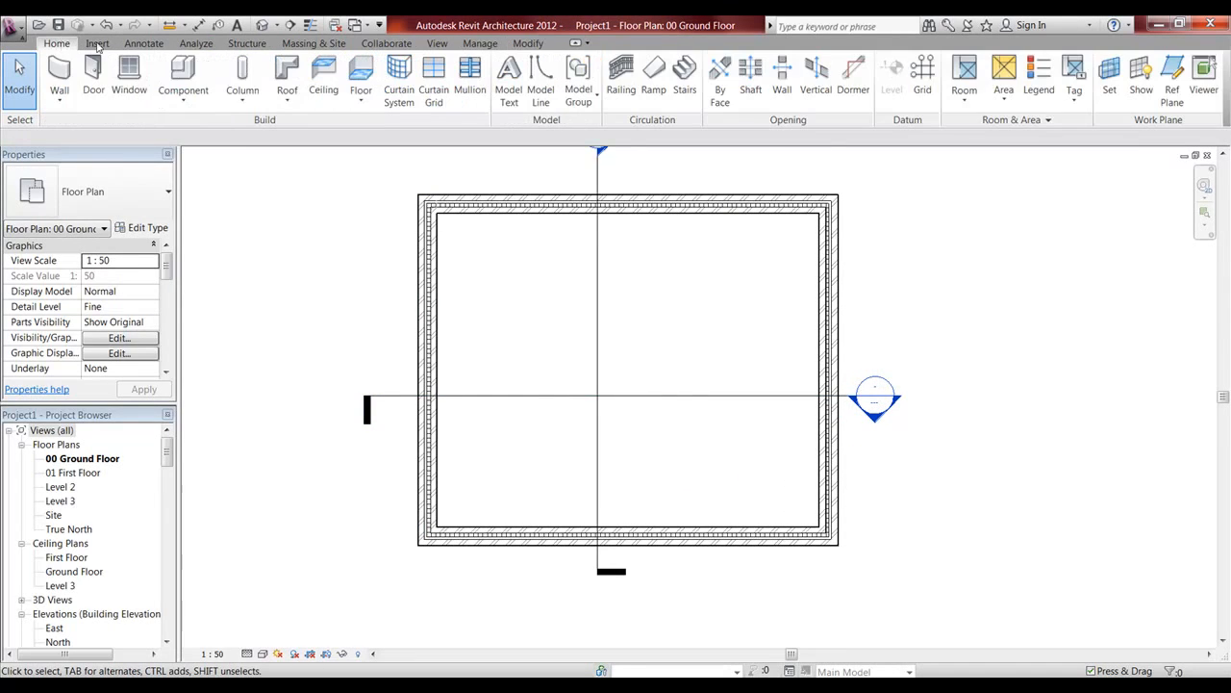
pyautogui.click(360, 104)
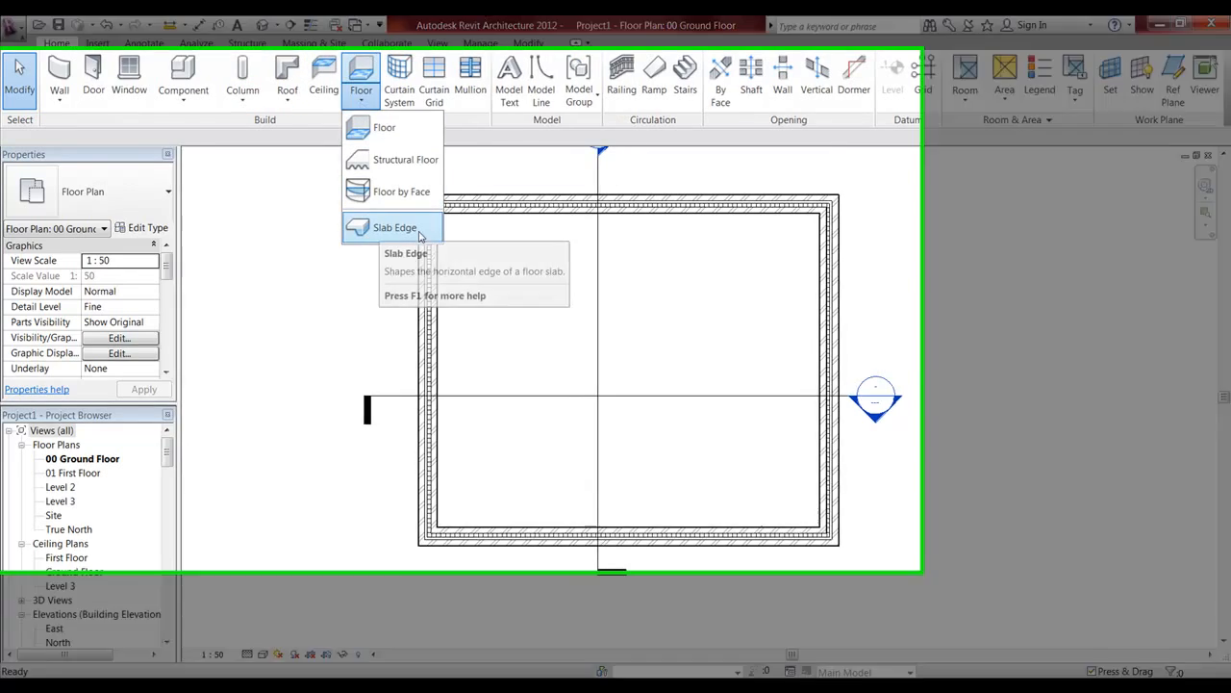
pyautogui.click(374, 233)
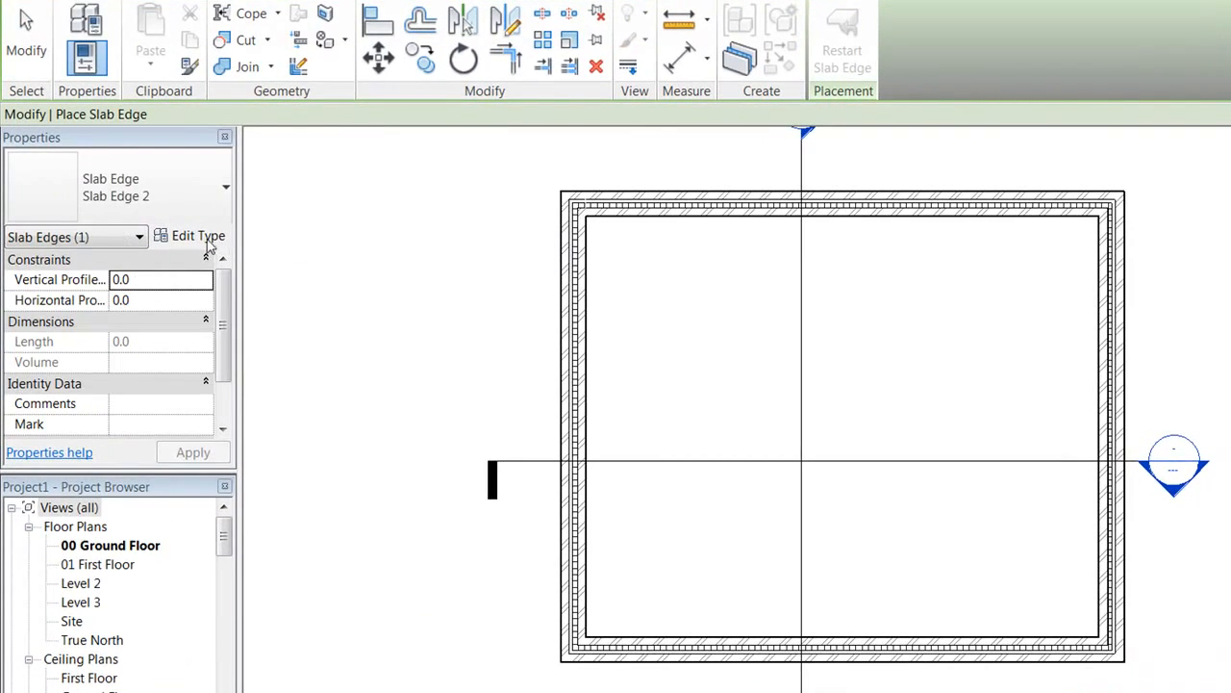
pyautogui.click(200, 243)
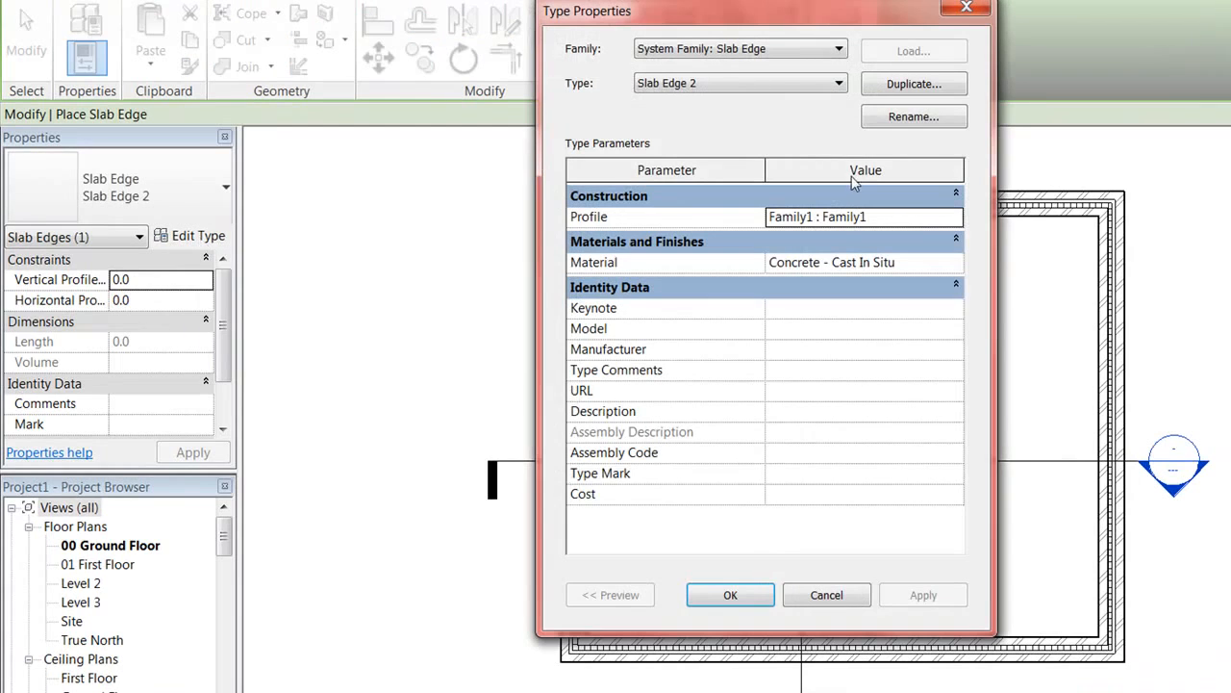
pyautogui.click(898, 90)
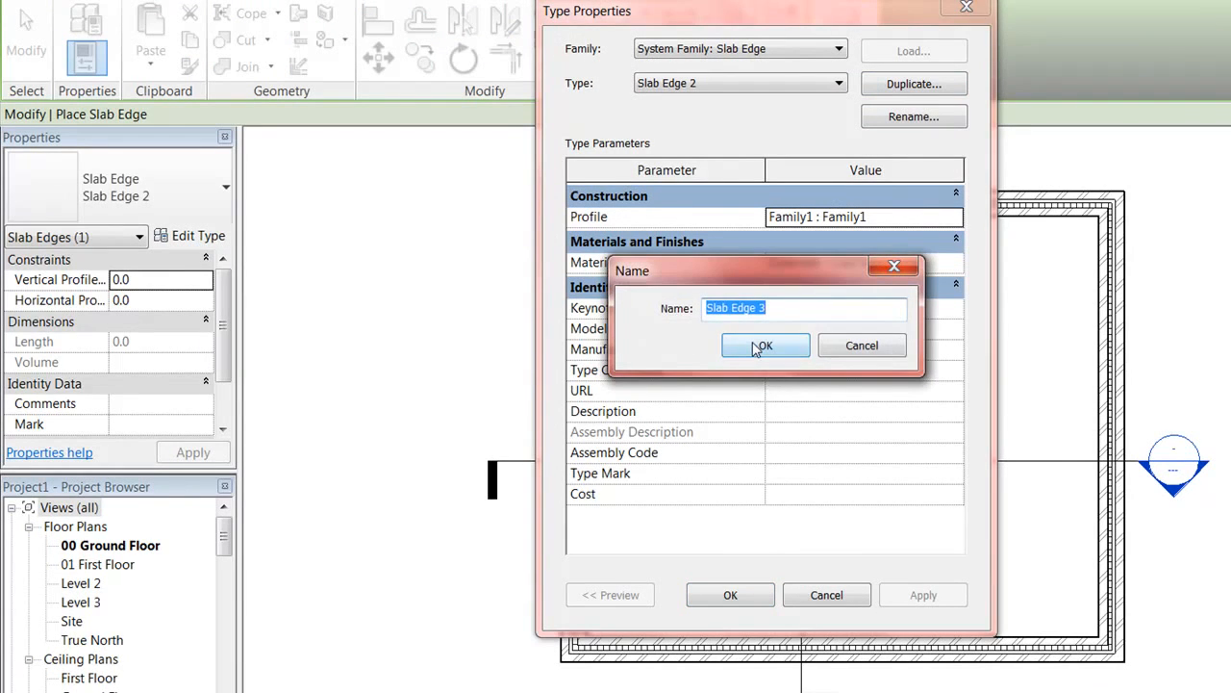
pyautogui.click(759, 346)
# Assign the Family2 : Family2 profile to the Slab Edge 3 type and accept the type properties.
pyautogui.click(958, 219)
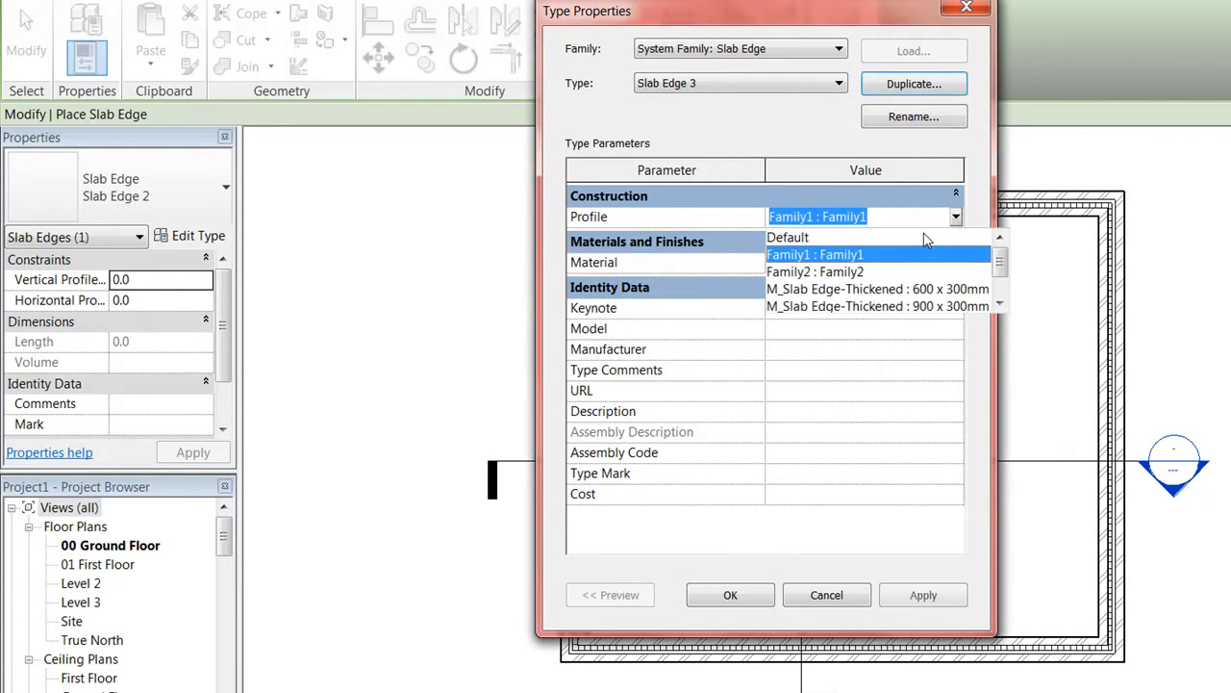
pyautogui.click(828, 270)
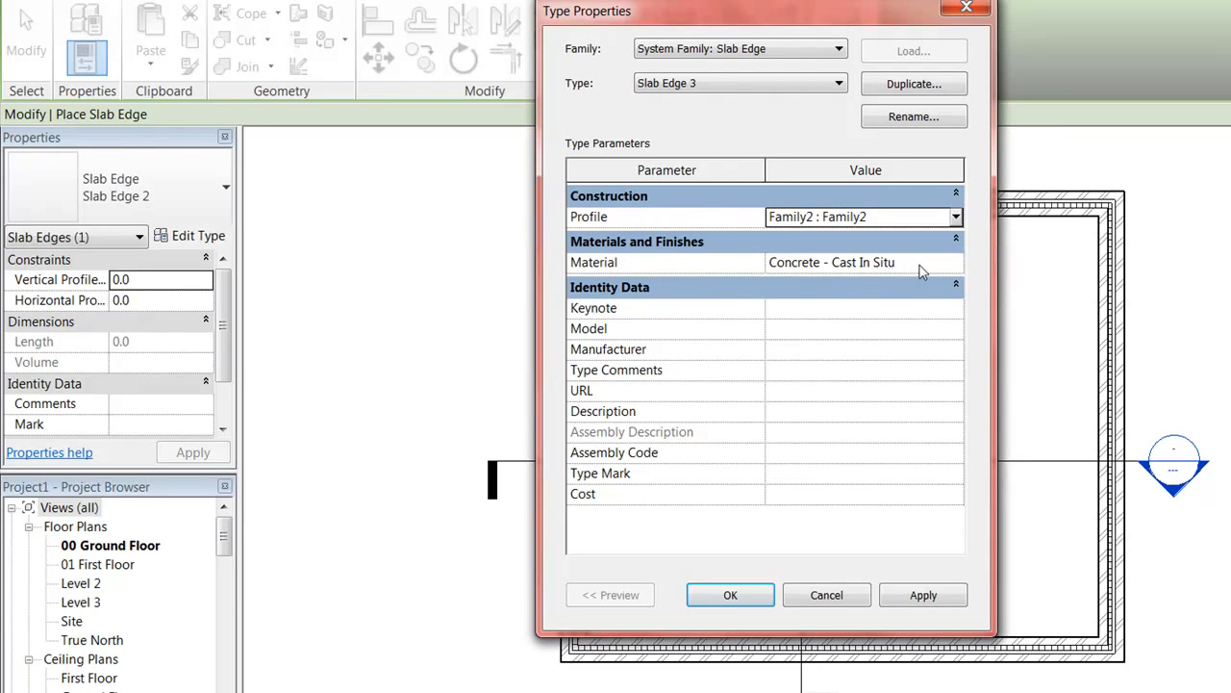
pyautogui.click(731, 595)
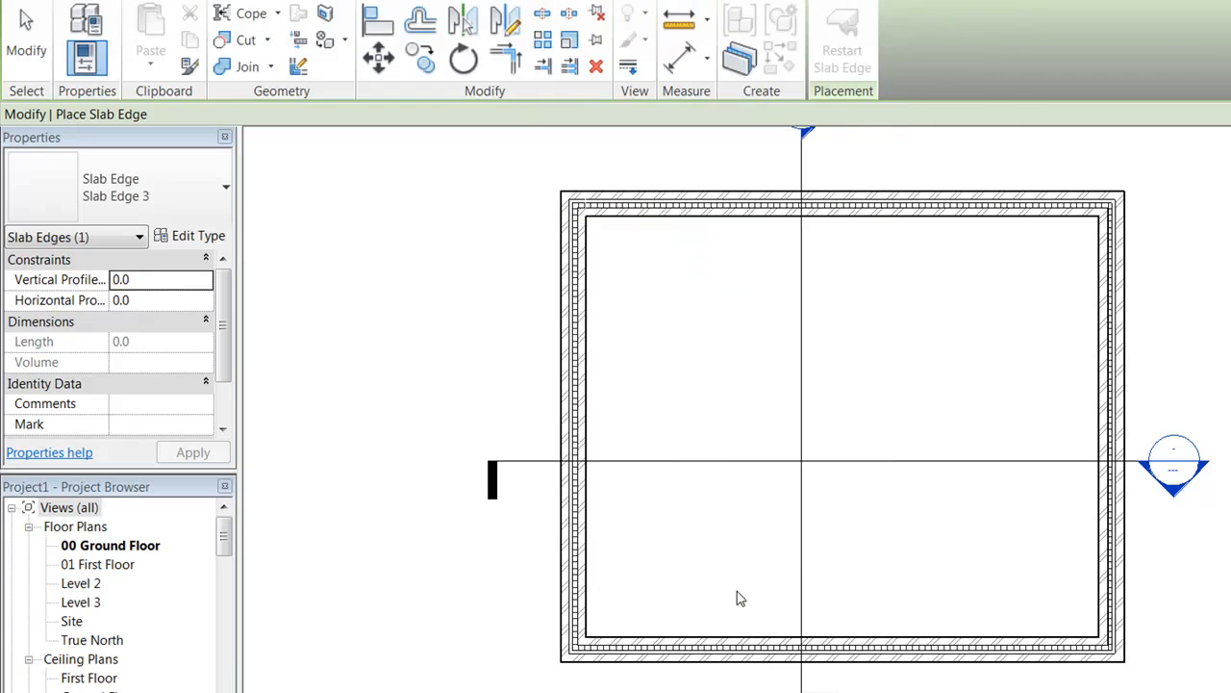
# Place the slab edge along all four edges of the floor slab in the ground floor plan.
pyautogui.click(587, 361)
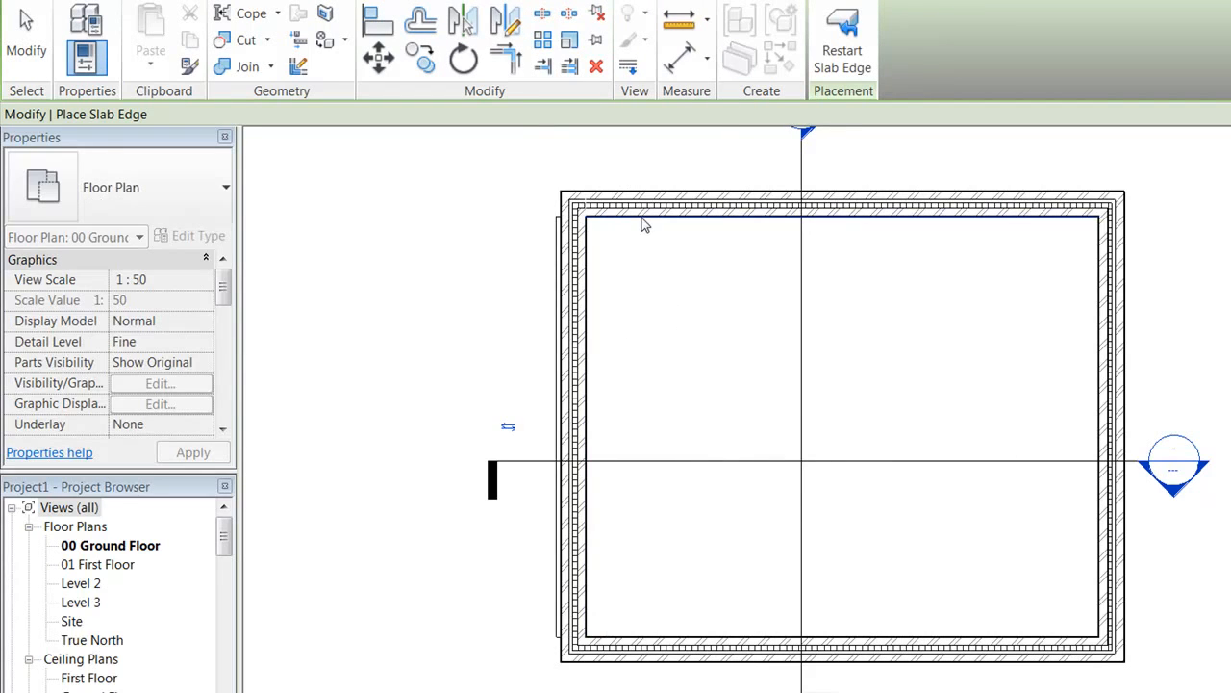
pyautogui.click(649, 220)
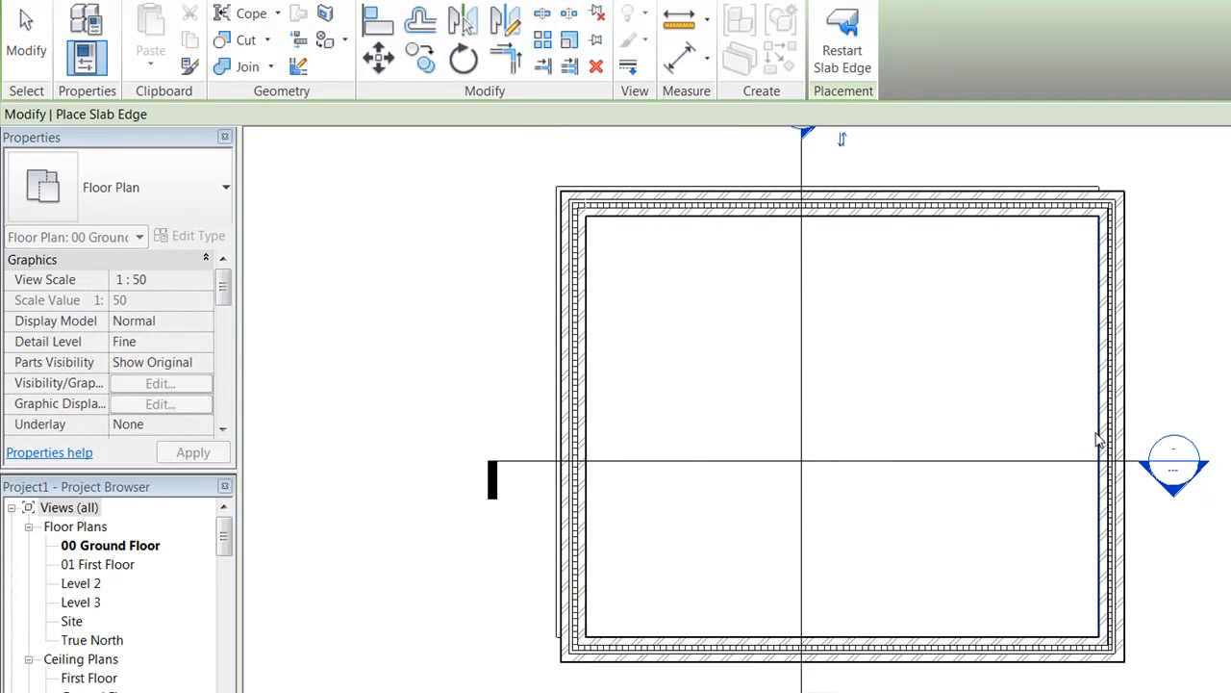
pyautogui.click(1098, 486)
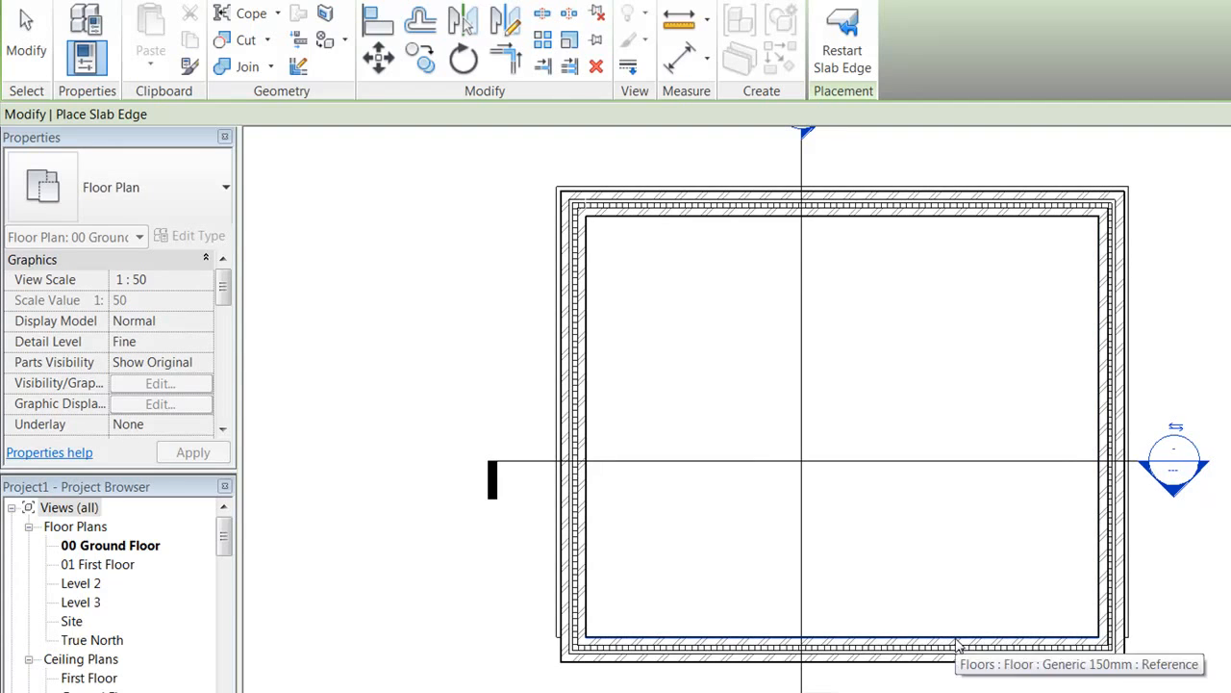
pyautogui.click(957, 643)
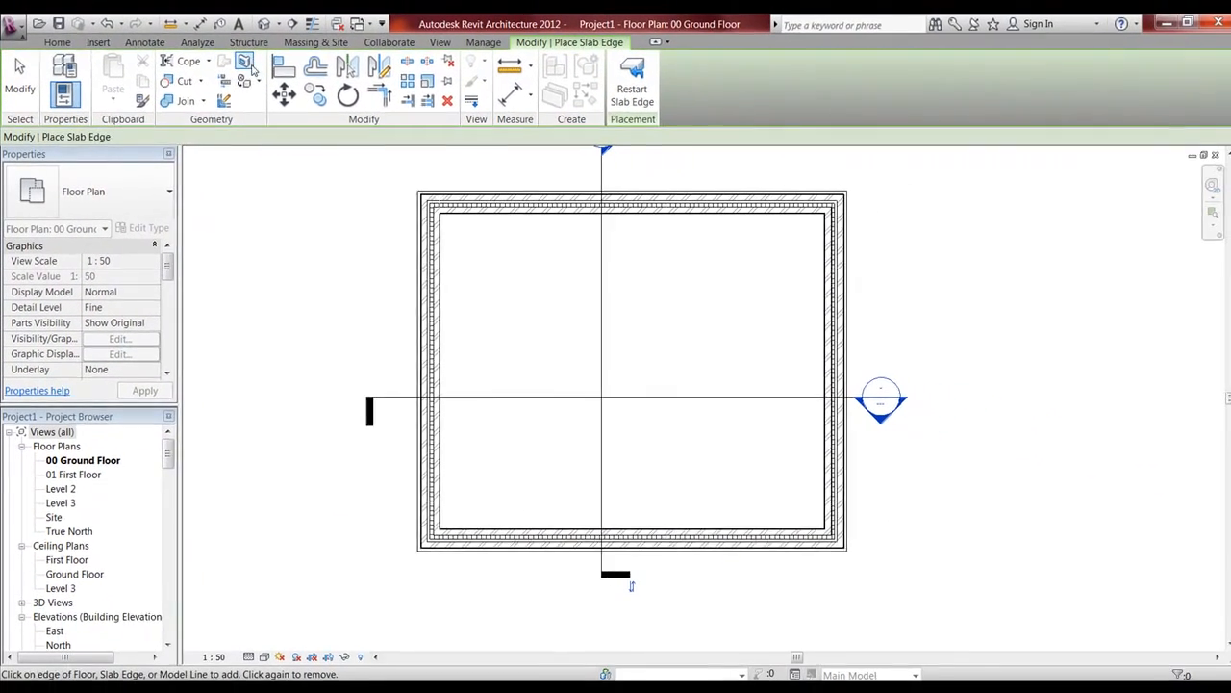
# Examine the new slab edge in the 3D view and in Section 1 at the wall base.
pyautogui.click(262, 23)
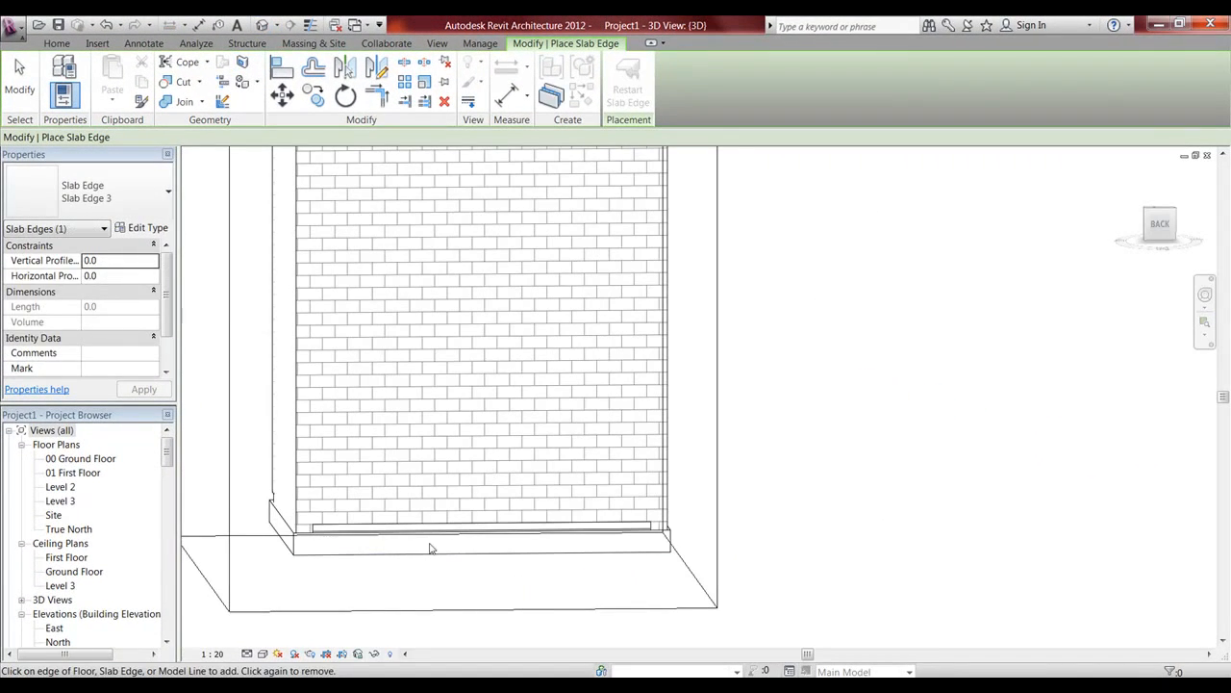
pyautogui.scroll(5, 510, 568)
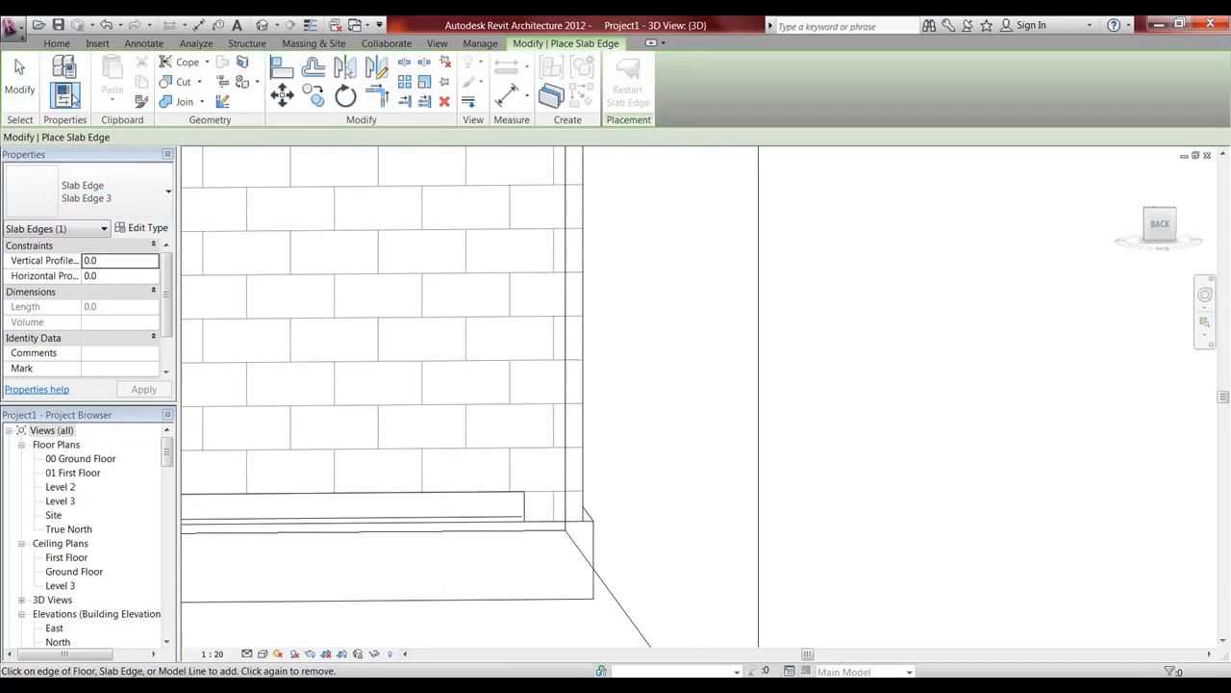
pyautogui.doubleClick(77, 459)
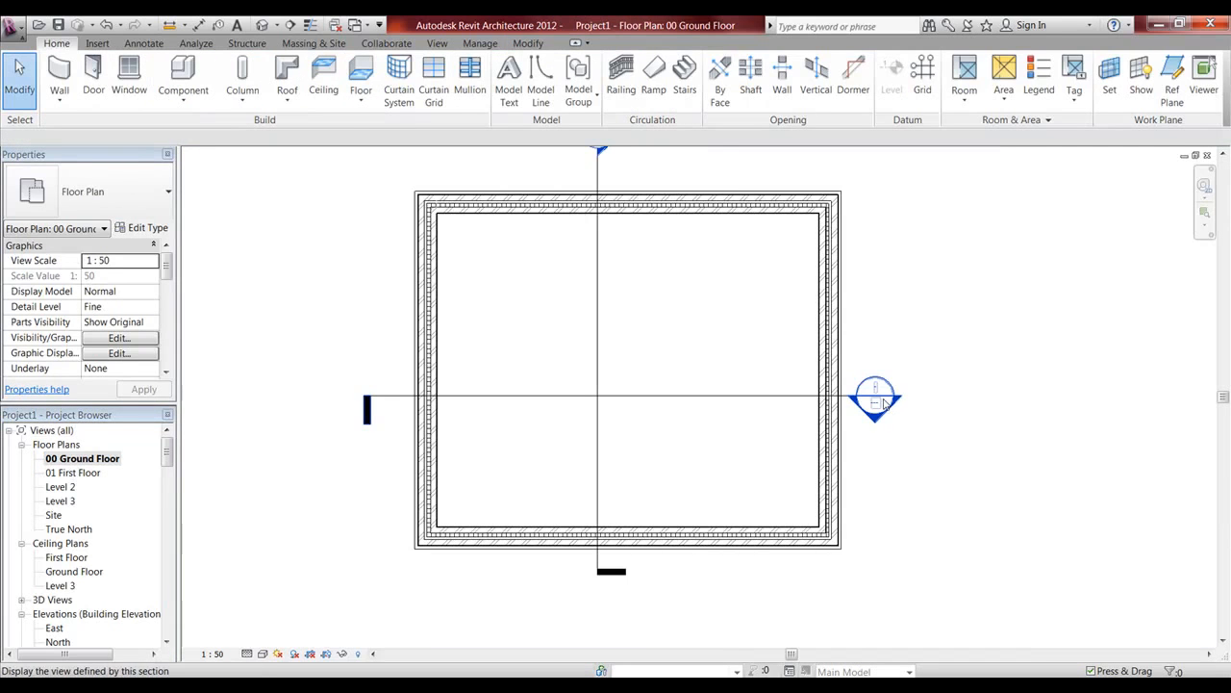
pyautogui.doubleClick(881, 403)
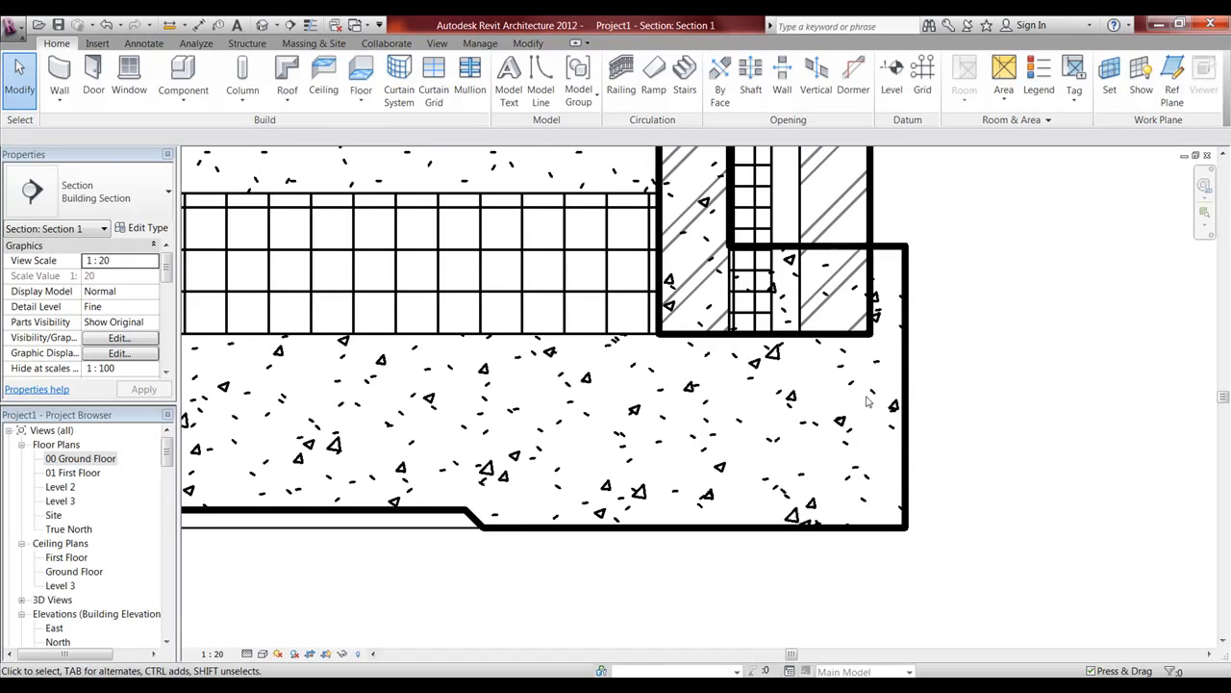
pyautogui.scroll(-3, 758, 436)
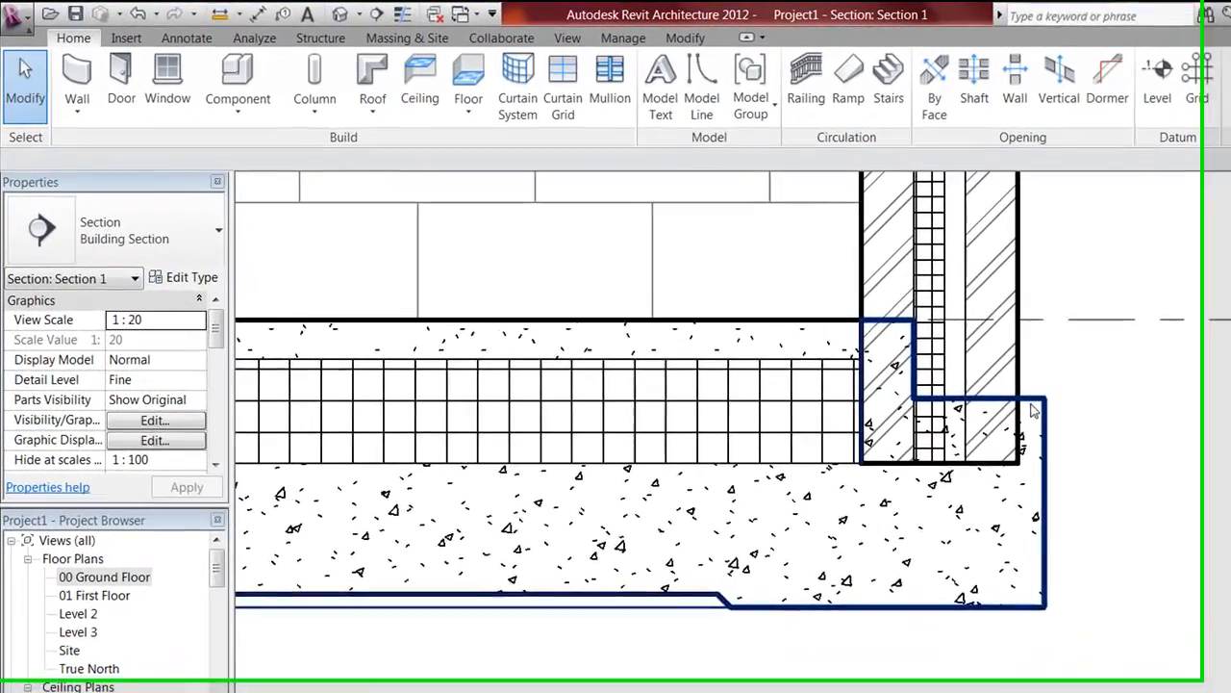
# Set the slab edge's vertical profile offset to -275 mm in Section 1.
pyautogui.click(800, 328)
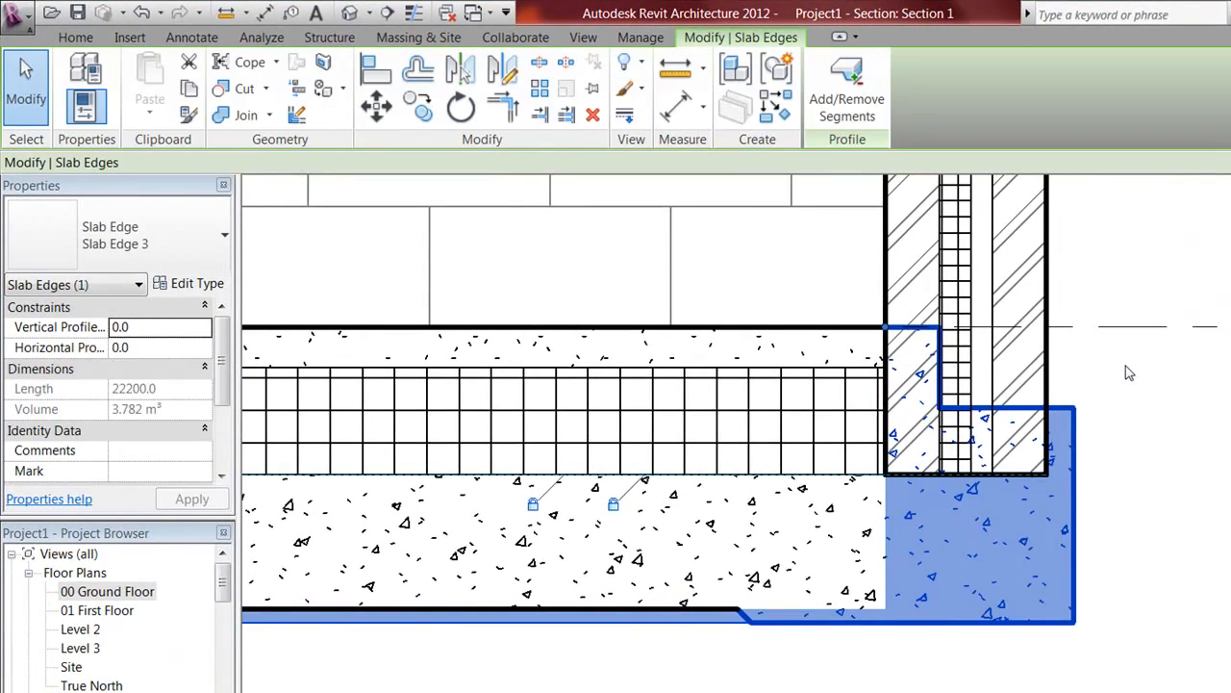
pyautogui.moveTo(1138, 407); pyautogui.dragTo(1121, 444, button='middle')
pyautogui.moveTo(863, 516); pyautogui.dragTo(995, 515, button='middle')
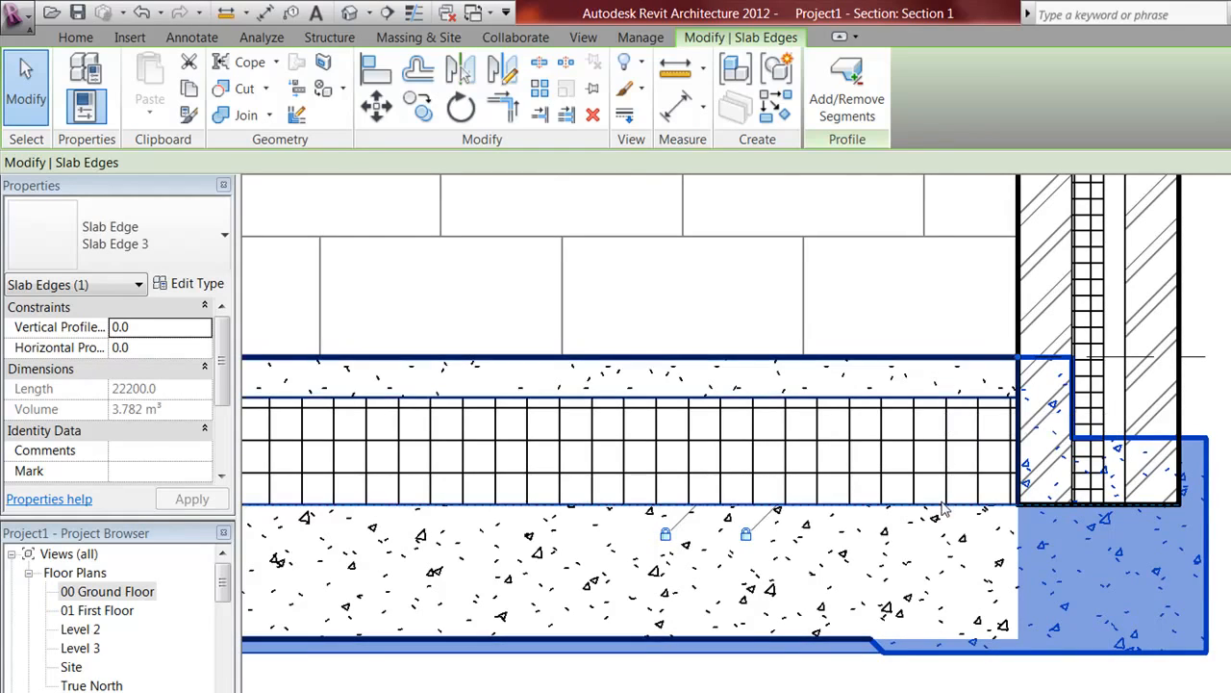
pyautogui.click(147, 327)
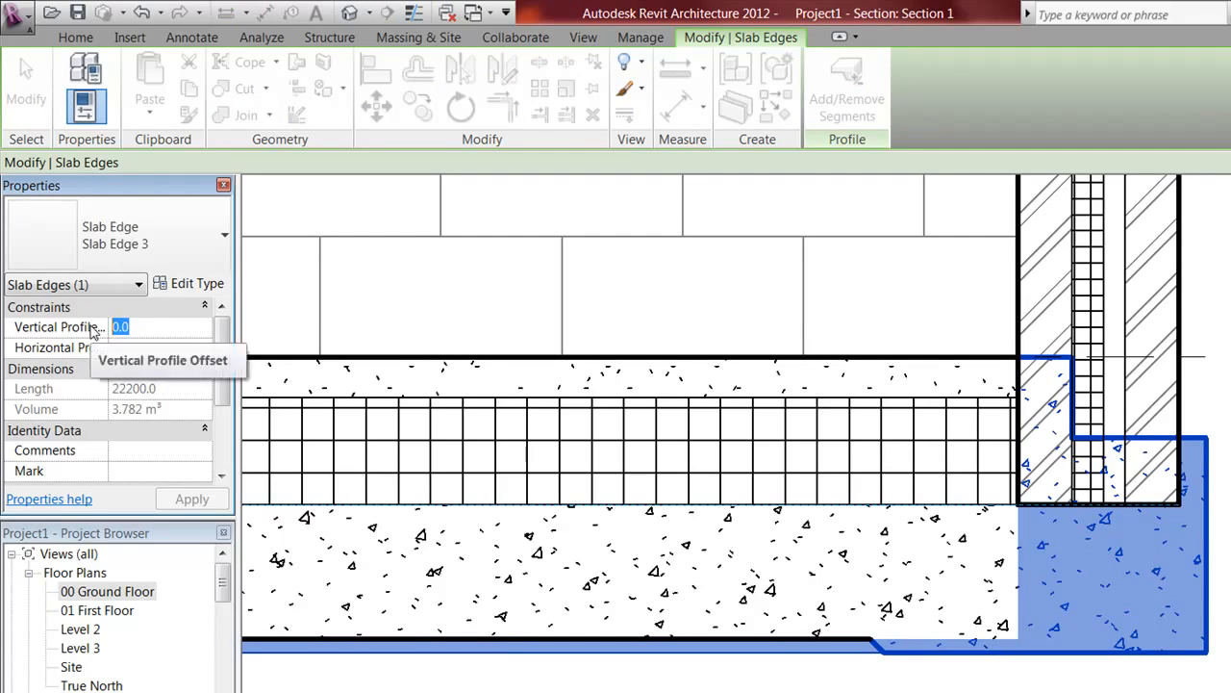
pyautogui.write('-275')
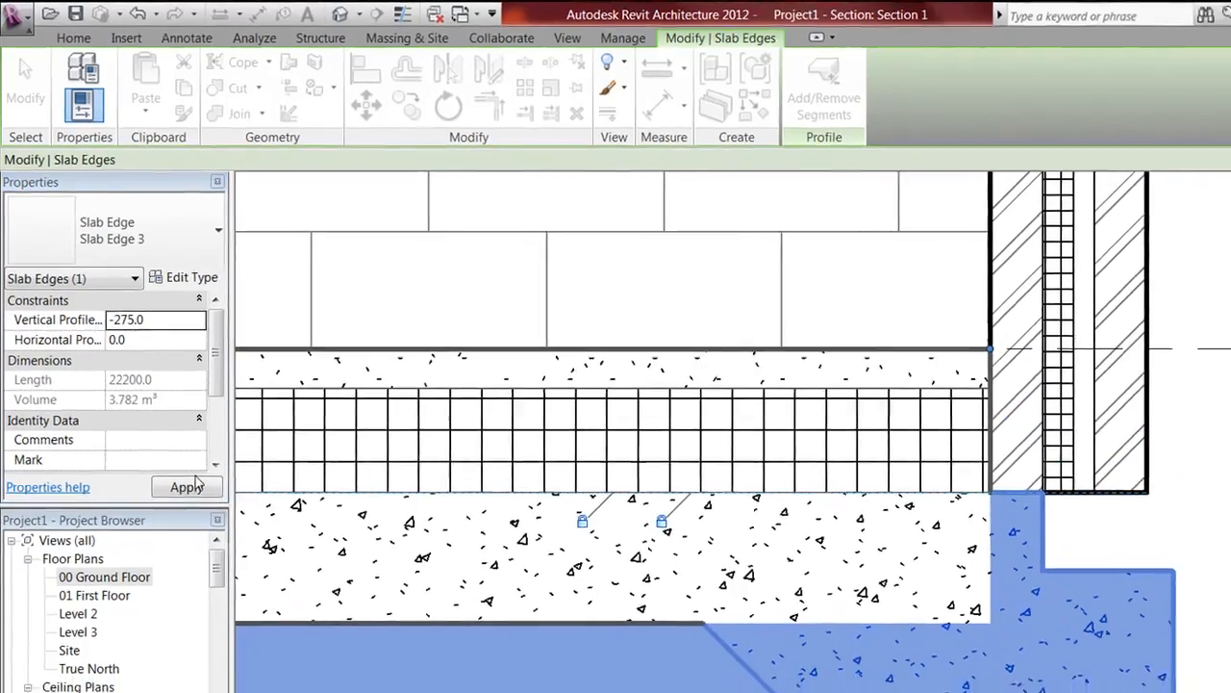
pyautogui.click(194, 499)
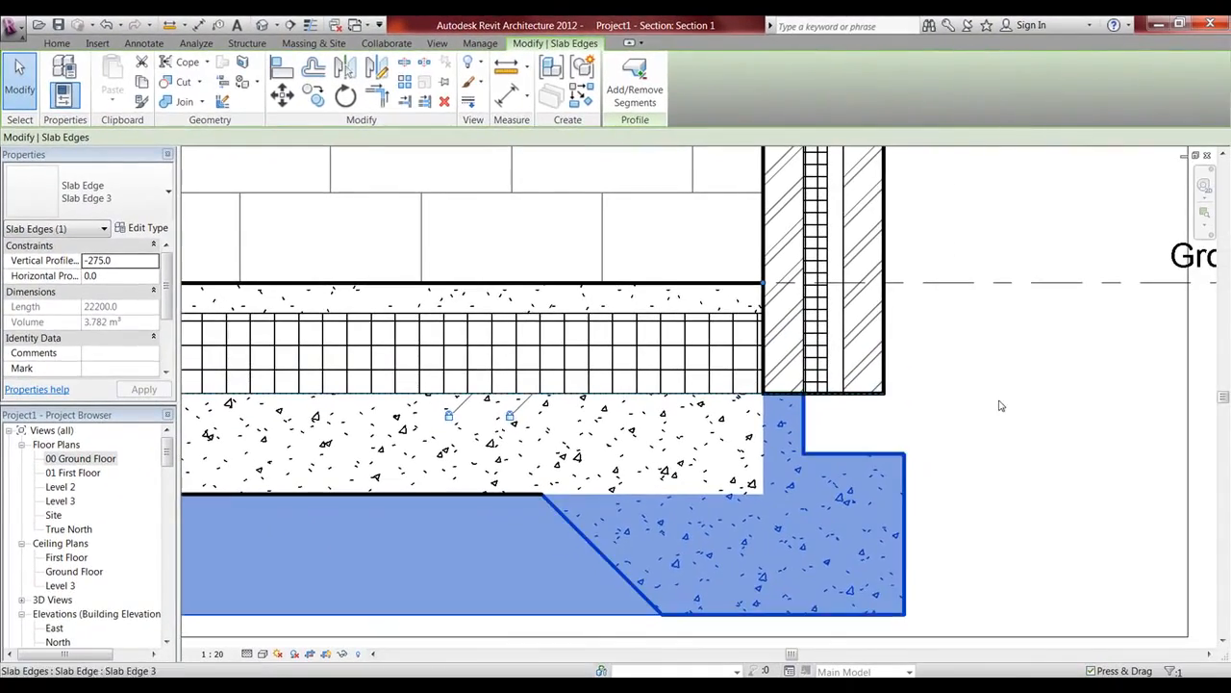
pyautogui.click(1000, 406)
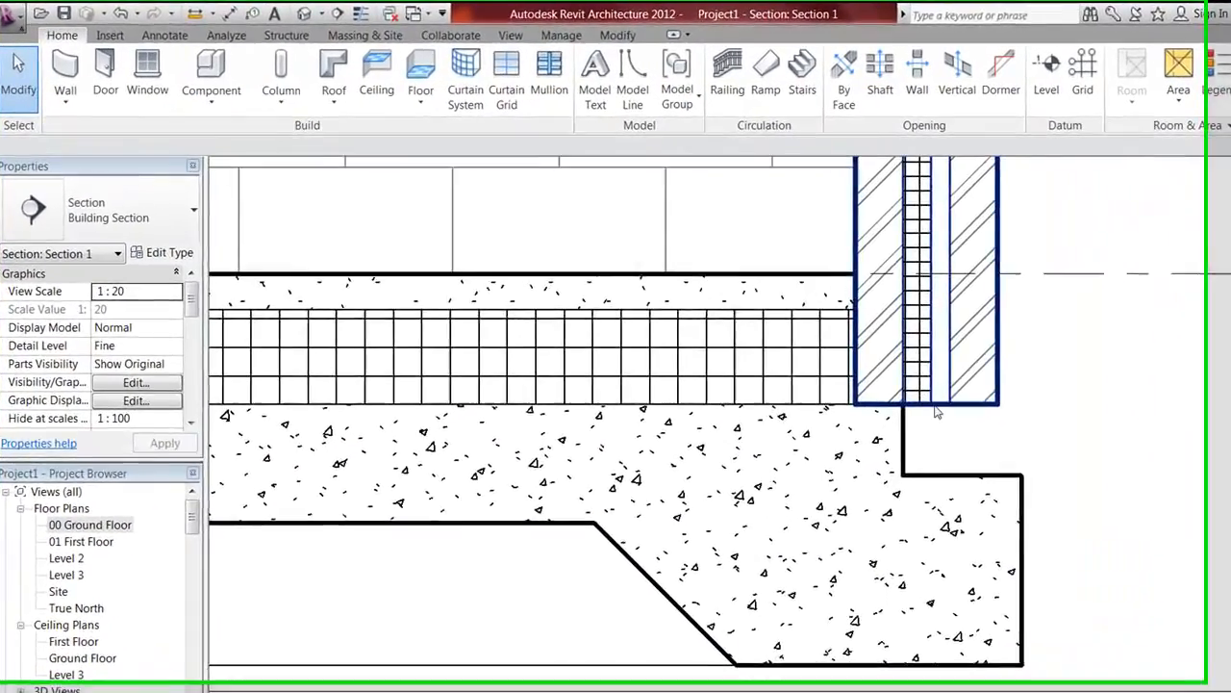
# Open the layer structure of the sectioned cavity wall's type, Wall 300mm Cavity, with its section preview.
pyautogui.scroll(1, 813, 360)
pyautogui.click(821, 366)
pyautogui.click(1041, 406)
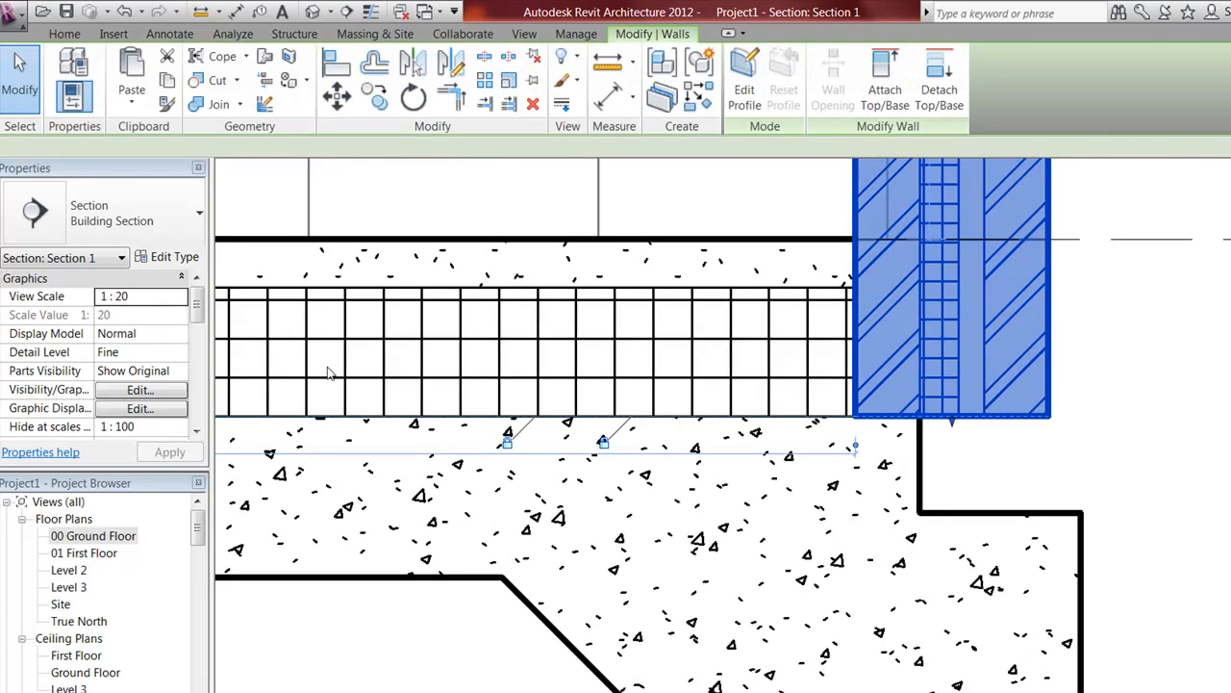
pyautogui.click(165, 258)
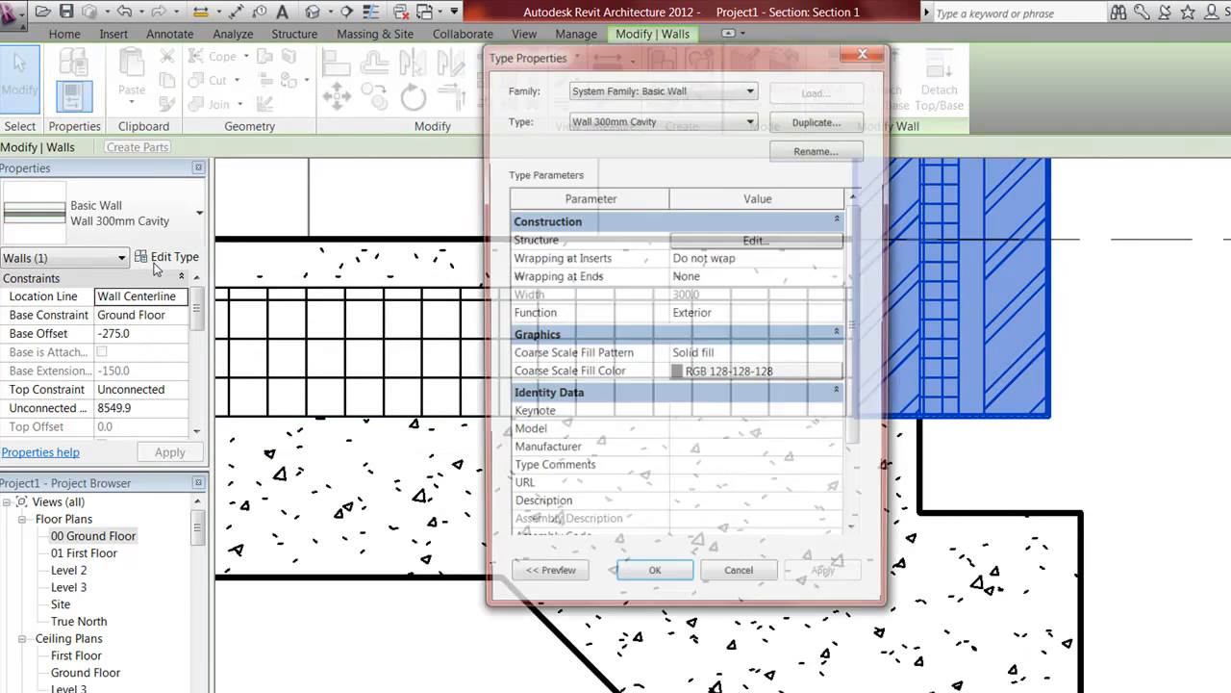
pyautogui.click(755, 241)
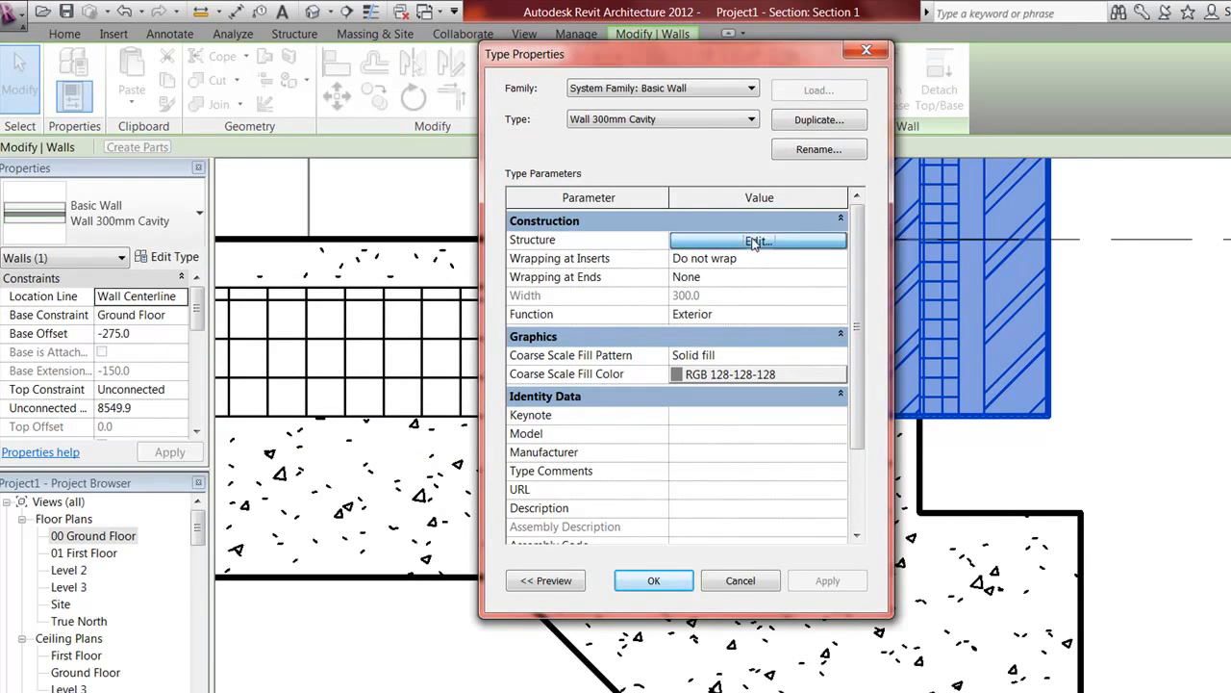
pyautogui.click(536, 580)
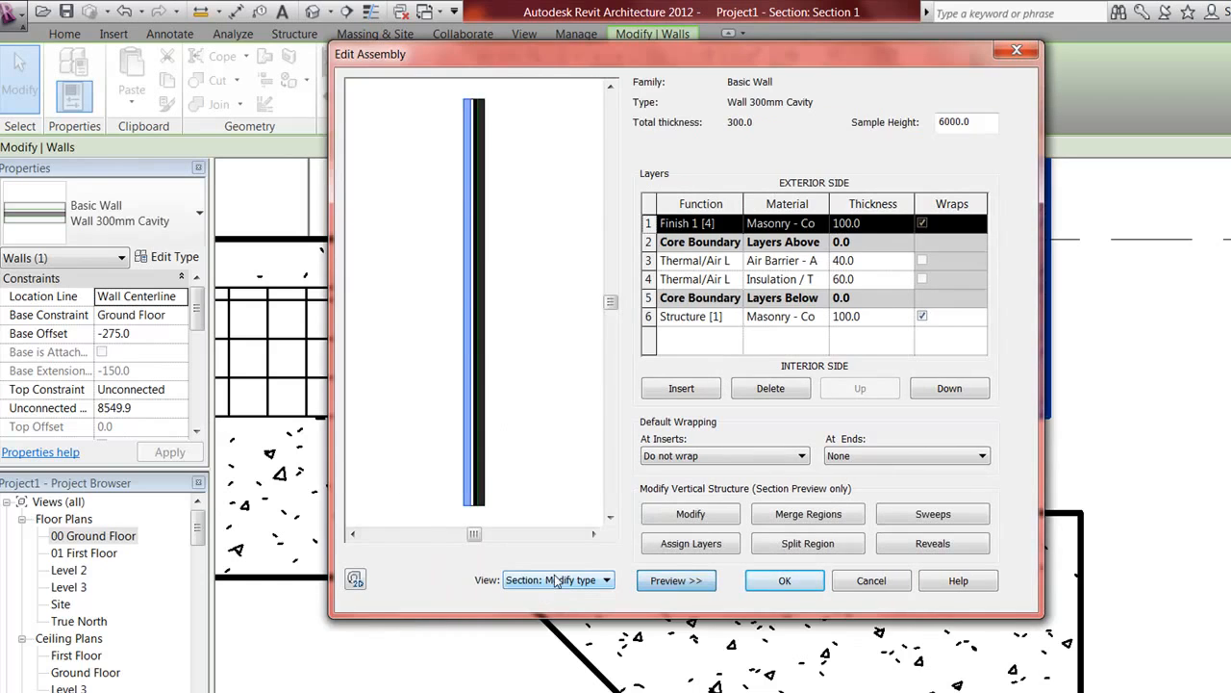
# Unlock the base edges of the wall type's outer masonry, air gap and insulation layers and accept the changes.
pyautogui.click(703, 523)
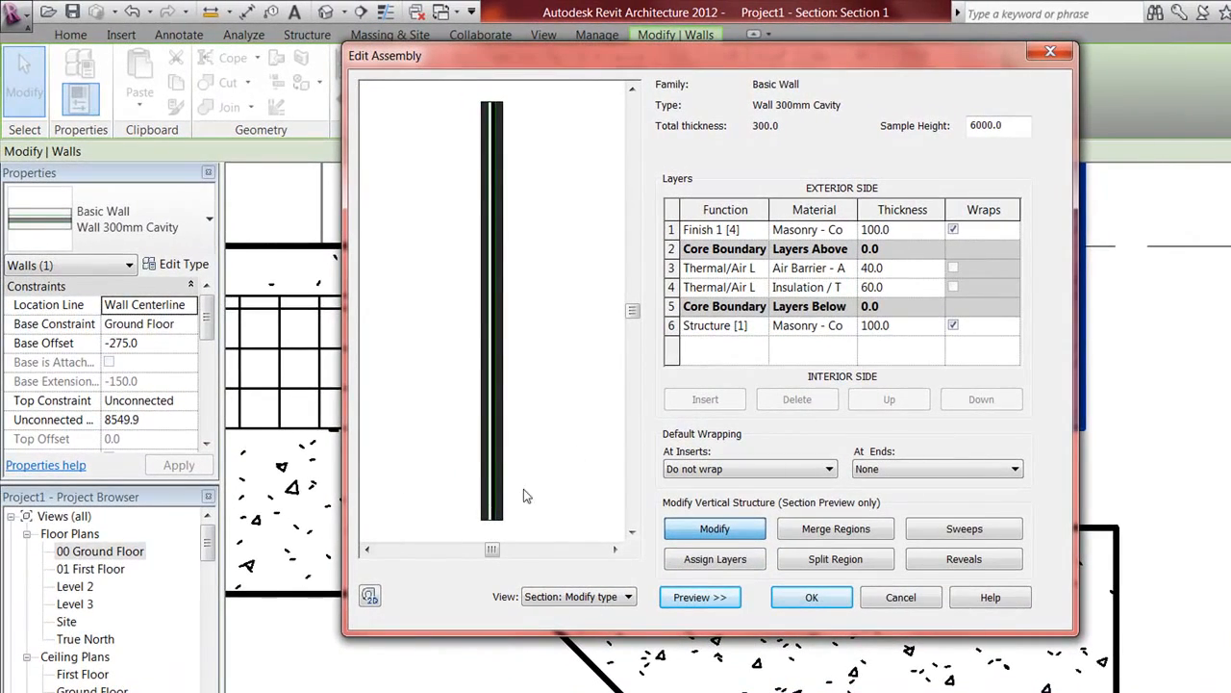
pyautogui.scroll(8, 523, 495)
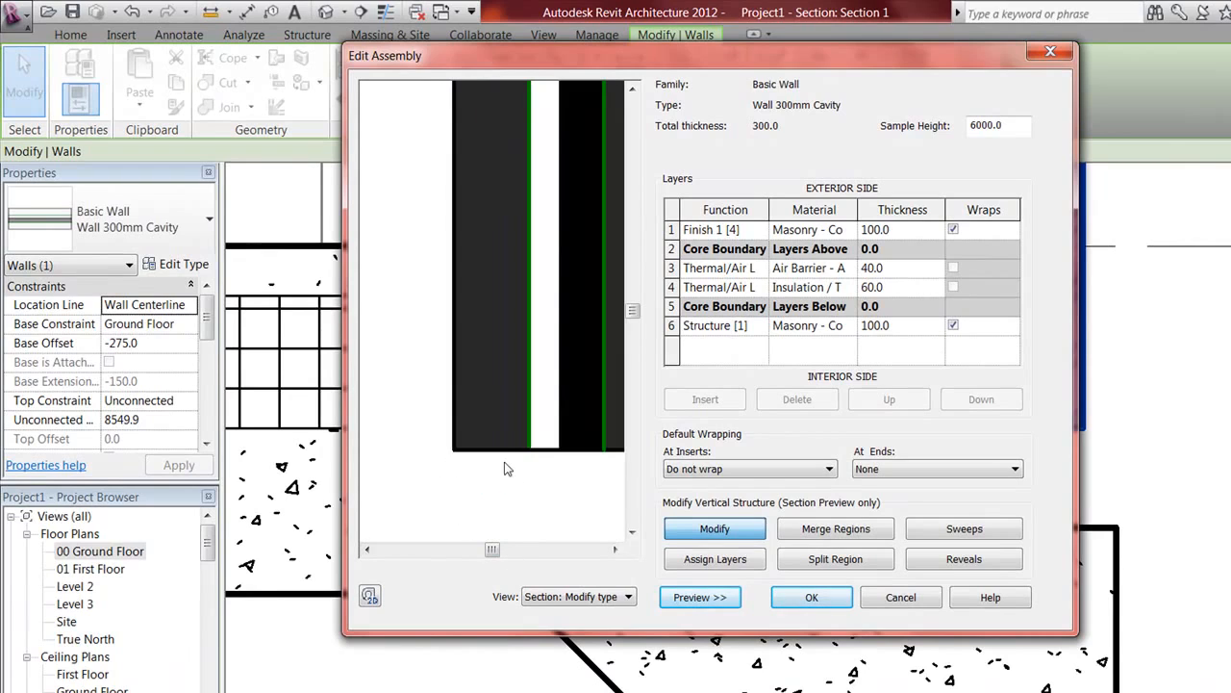
pyautogui.click(502, 459)
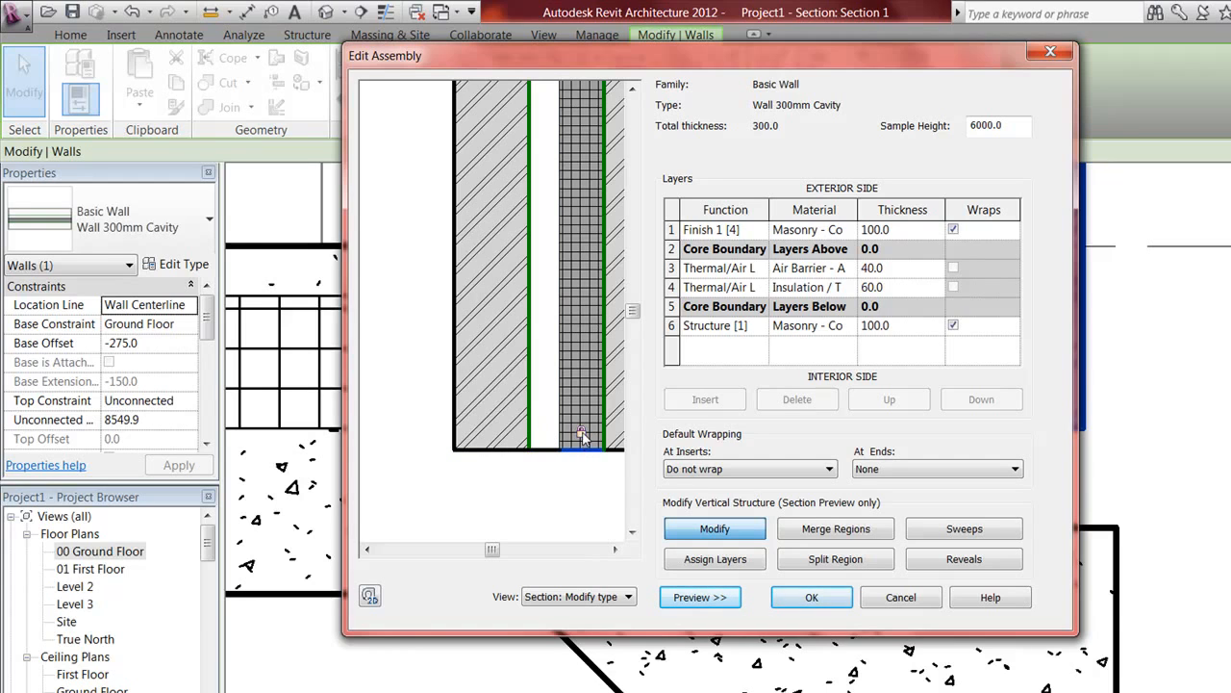
pyautogui.click(581, 432)
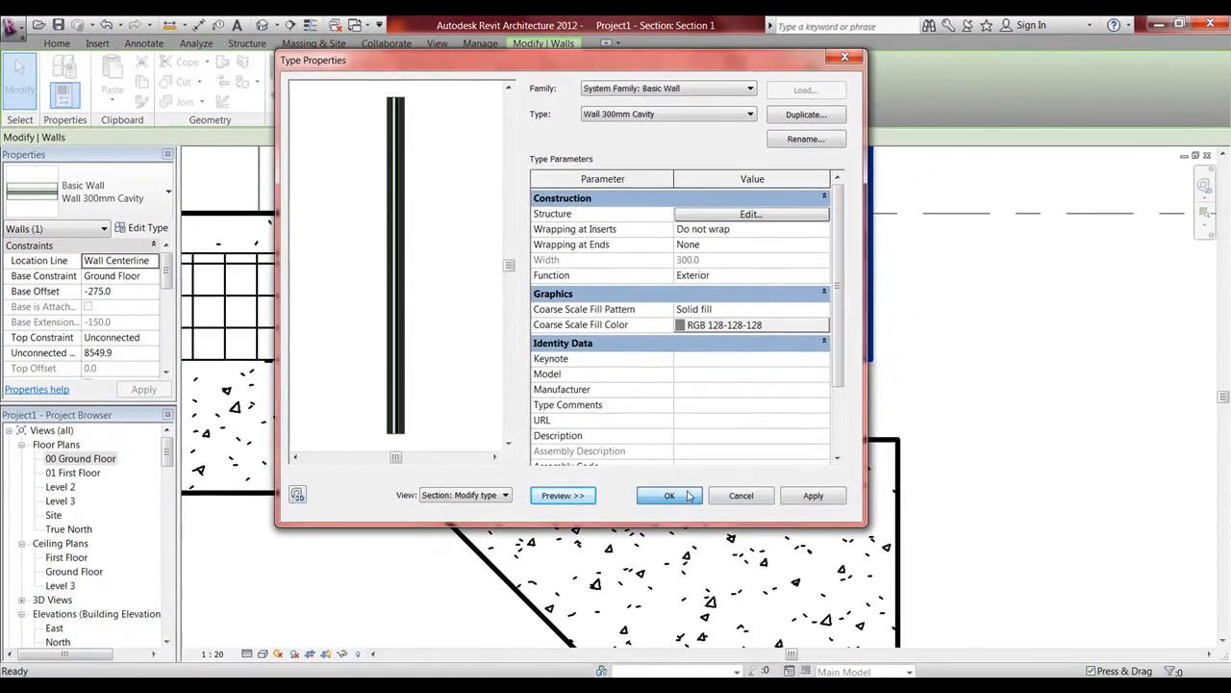
pyautogui.click(853, 595)
pyautogui.click(1085, 349)
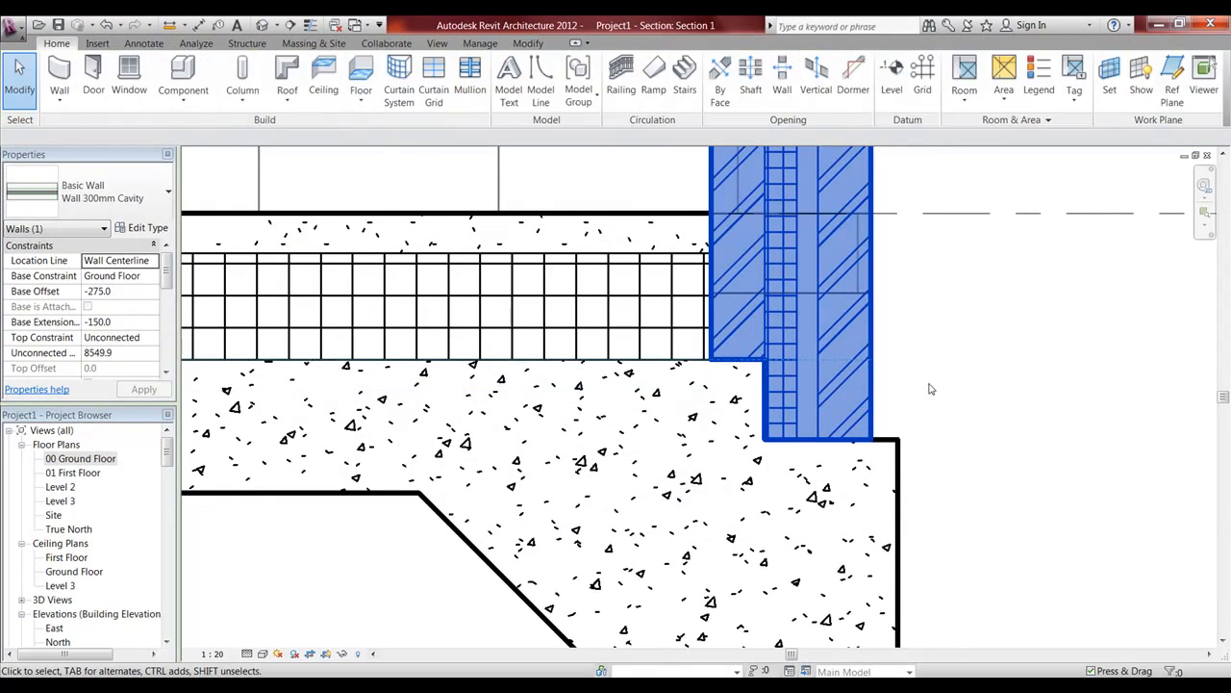
# Shorten the right-hand cavity wall's extended outer layers in Section 1, align their base with the slab edge's ledge and lock the alignment.
pyautogui.click(873, 415)
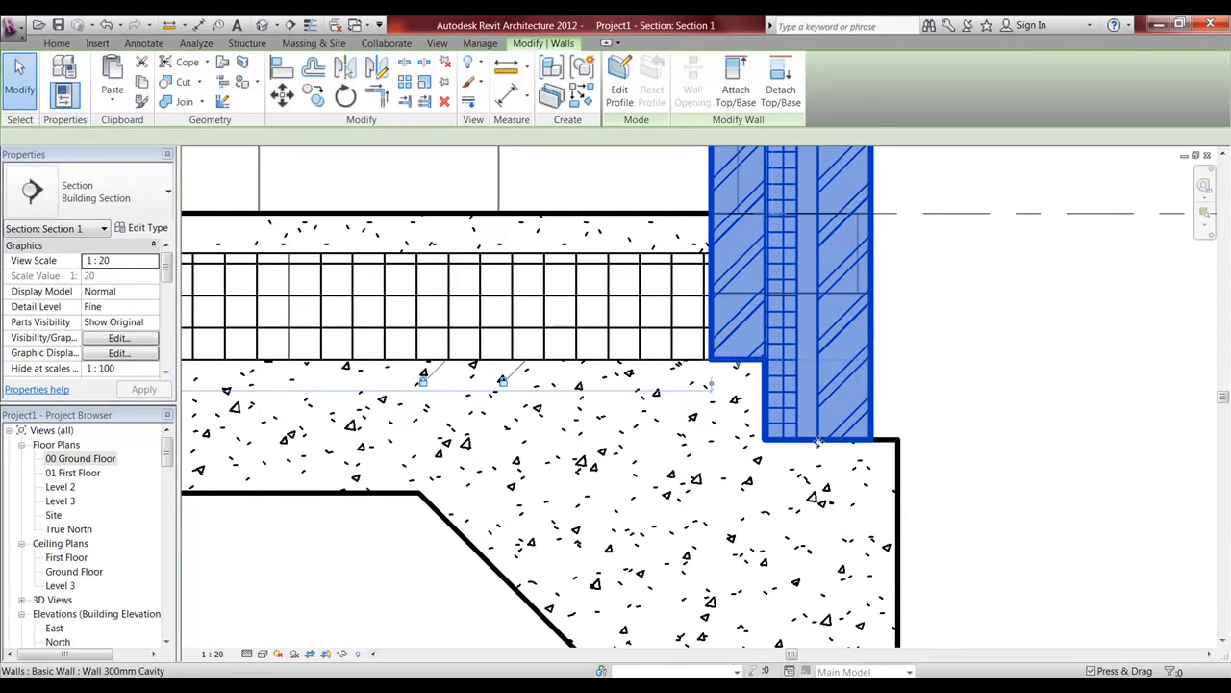
pyautogui.moveTo(816, 398); pyautogui.dragTo(817, 396)
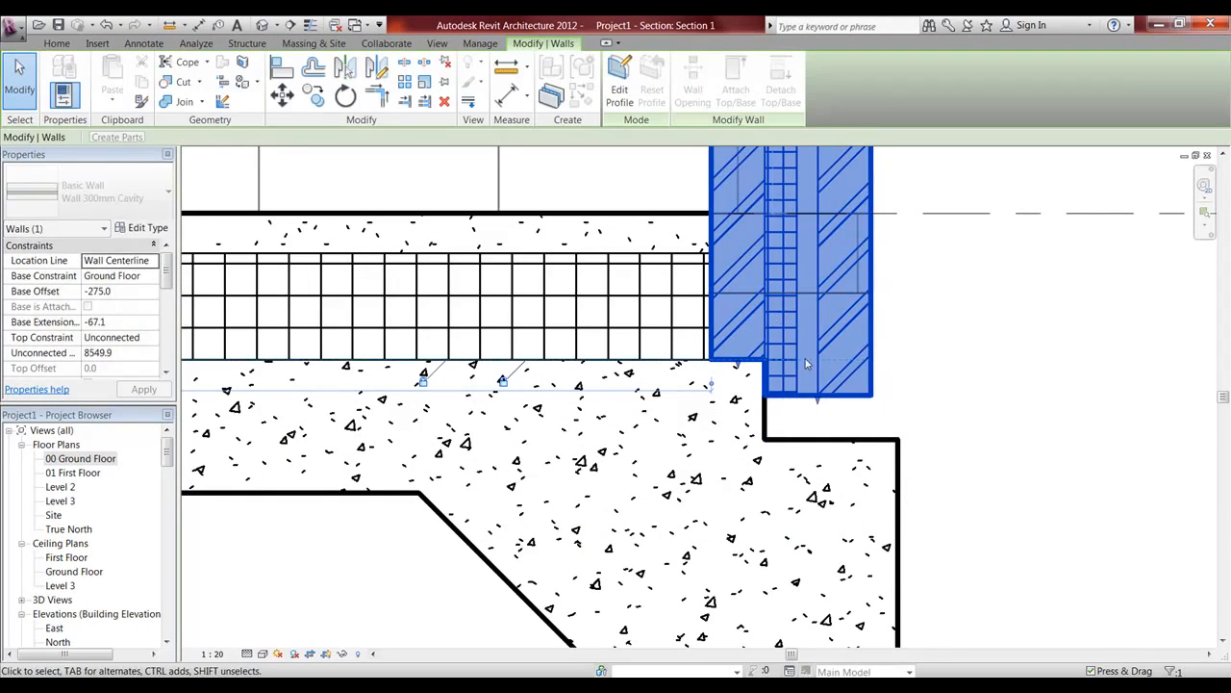
pyautogui.click(282, 69)
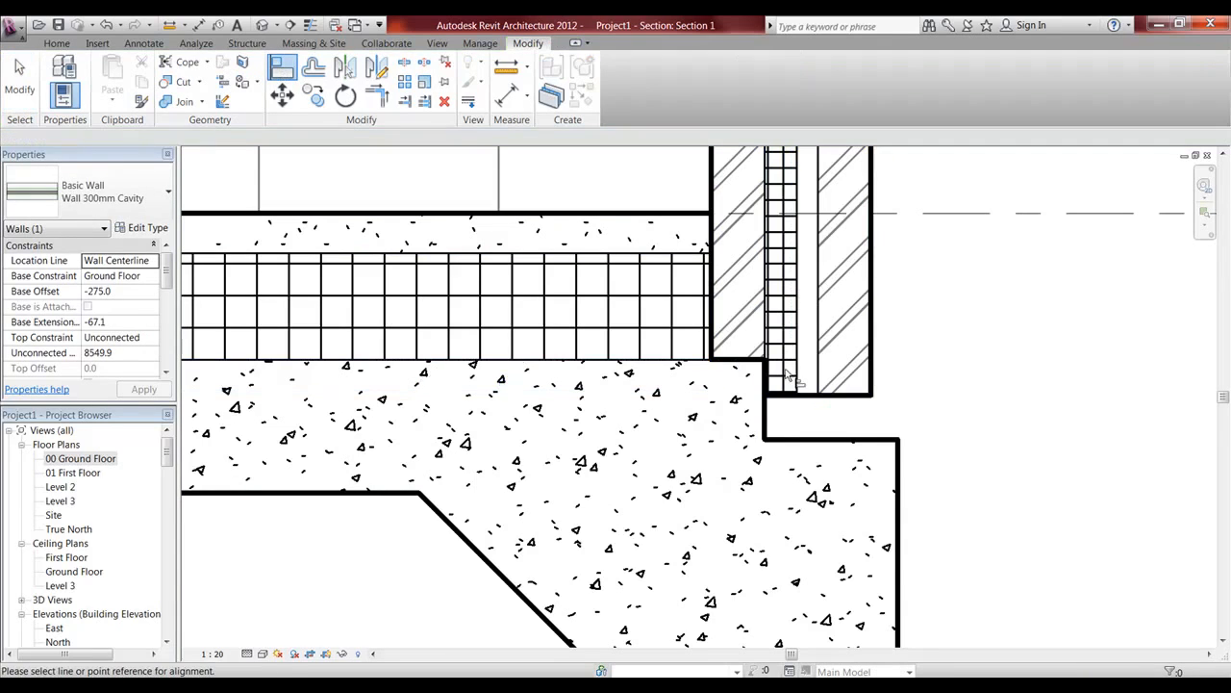
pyautogui.click(796, 442)
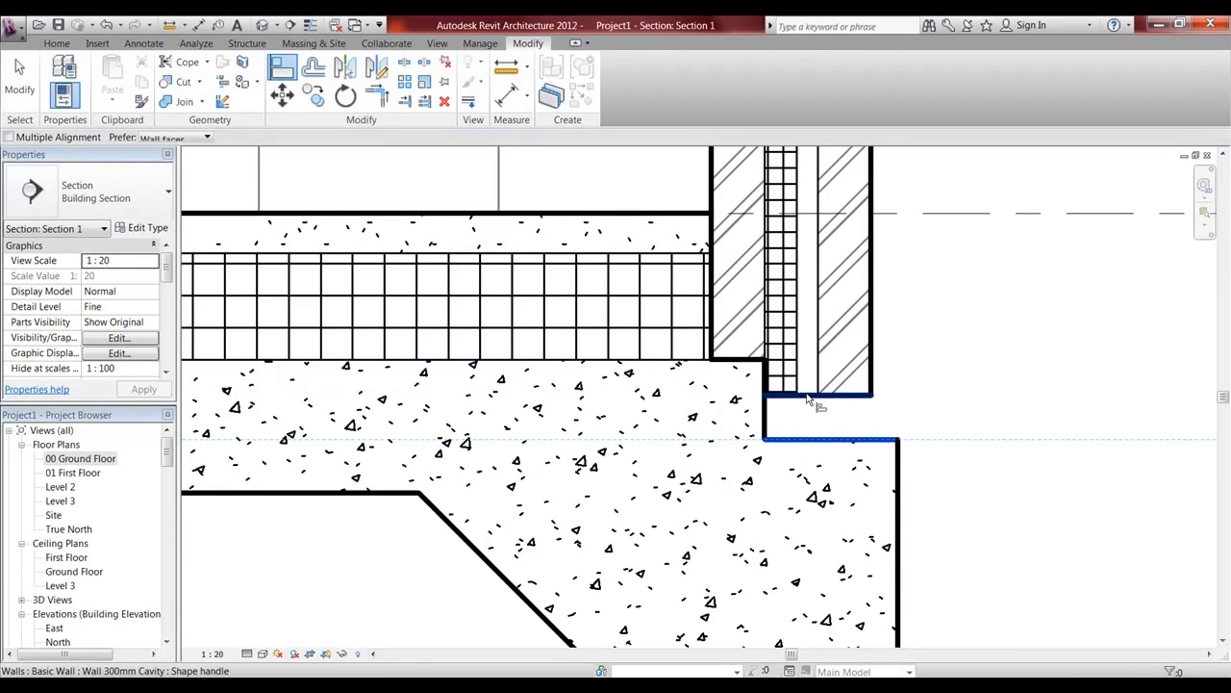
pyautogui.click(839, 394)
pyautogui.click(855, 419)
# Align the base of the opposite, left-hand wall's outer layers with the slab edge's ledge in Section 1 and lock it.
pyautogui.scroll(-2, 758, 357)
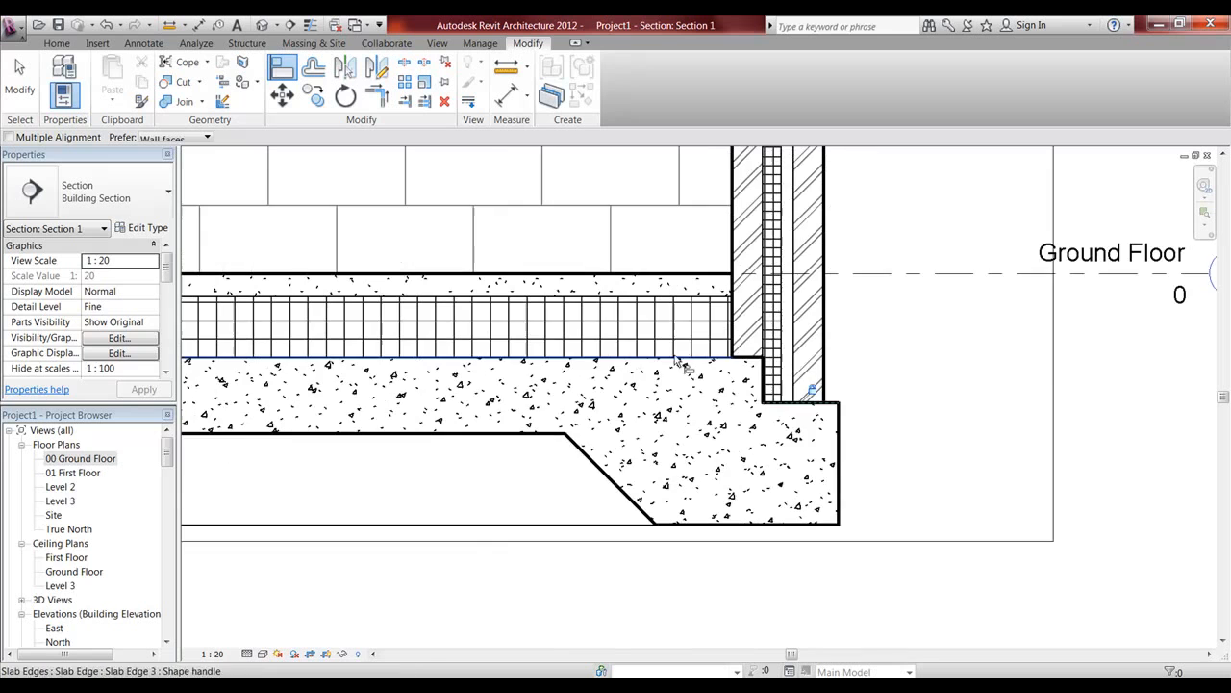
pyautogui.moveTo(412, 354); pyautogui.dragTo(1168, 445, button='middle')
pyautogui.moveTo(519, 449); pyautogui.dragTo(1048, 416, button='middle')
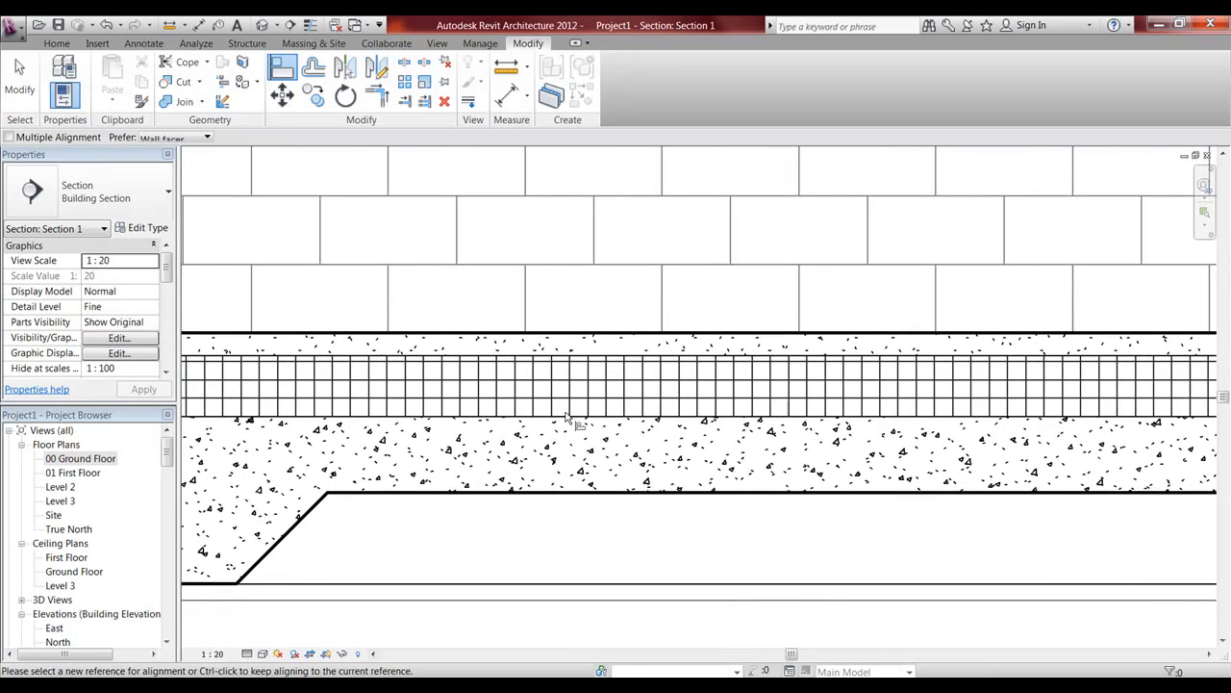
pyautogui.moveTo(500, 420); pyautogui.dragTo(1107, 420, button='middle')
pyautogui.scroll(2, 705, 440)
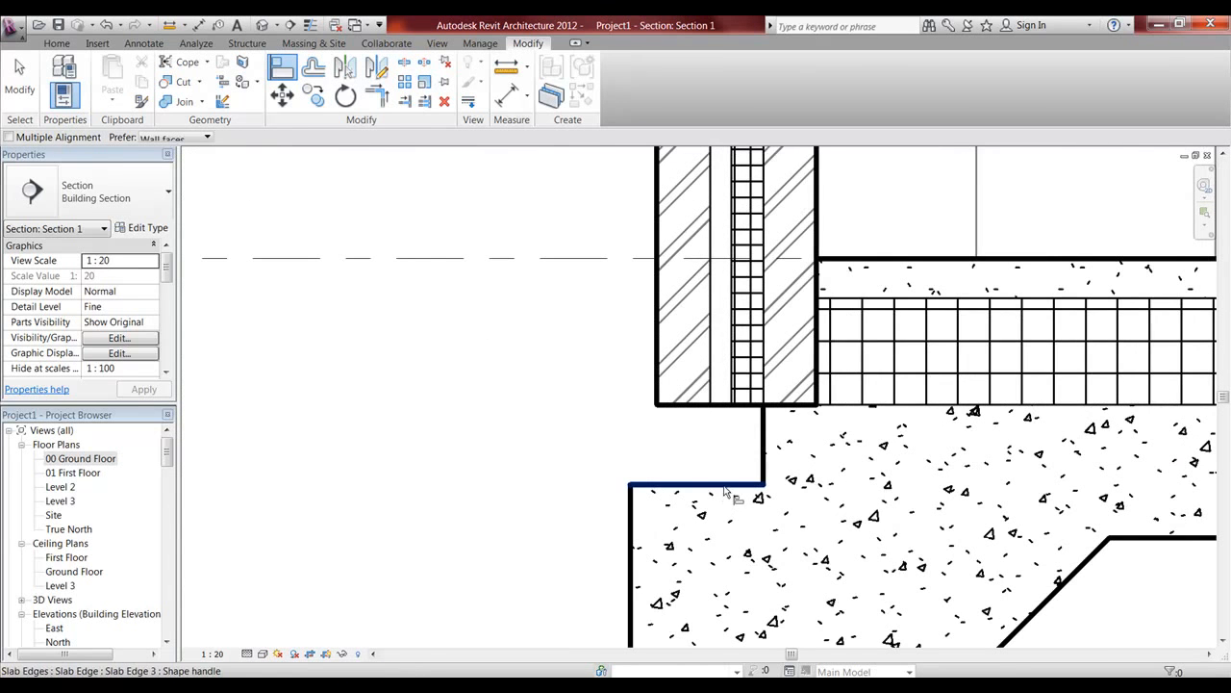
pyautogui.click(705, 439)
pyautogui.click(709, 412)
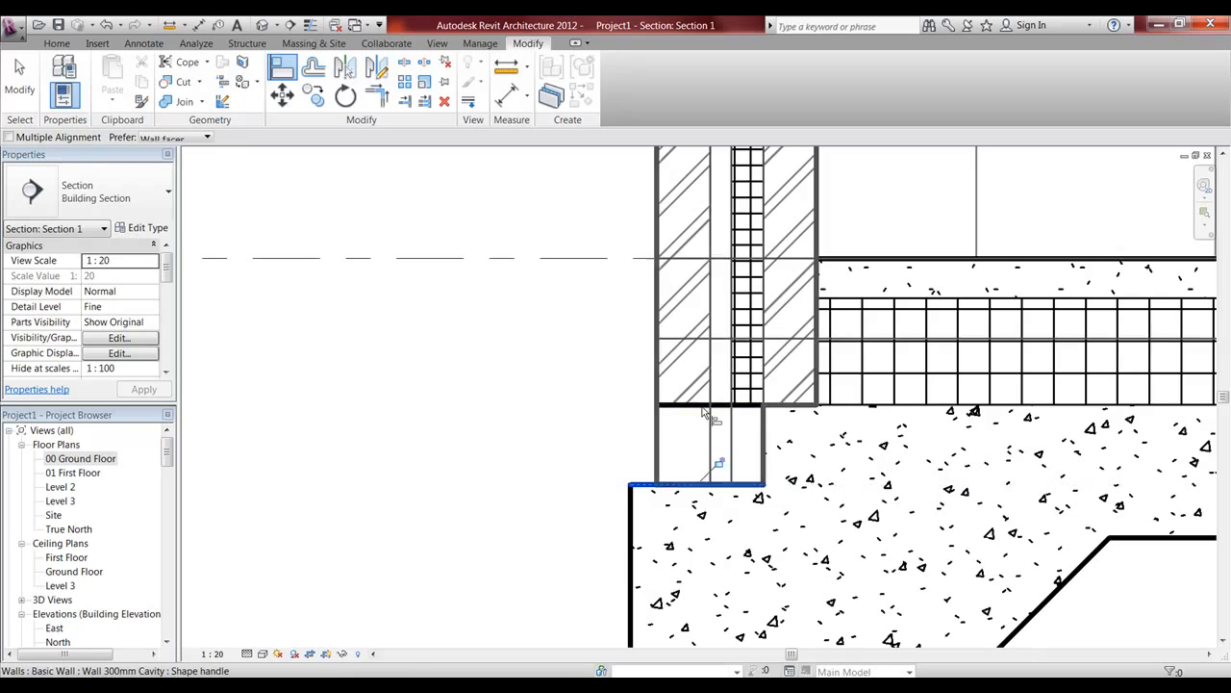
pyautogui.click(723, 469)
# Open the 00 Ground Floor plan and go from its vertical section mark to Section 2.
pyautogui.scroll(-3, 844, 462)
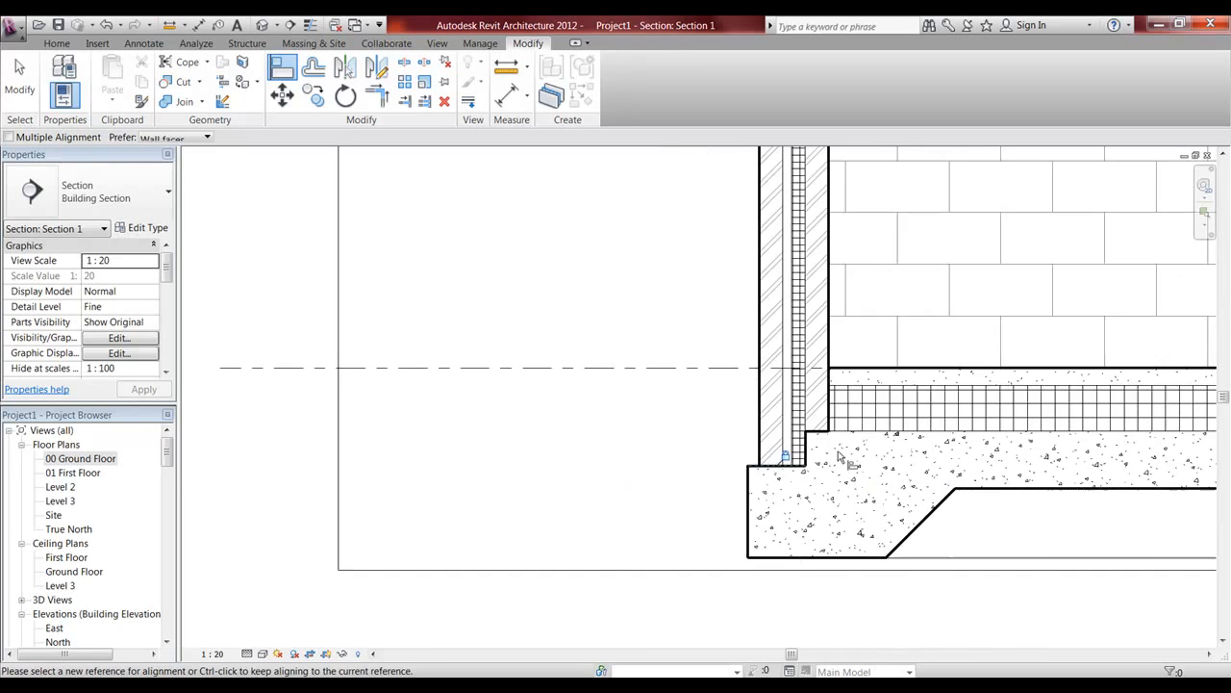
pyautogui.moveTo(915, 452); pyautogui.dragTo(748, 467, button='middle')
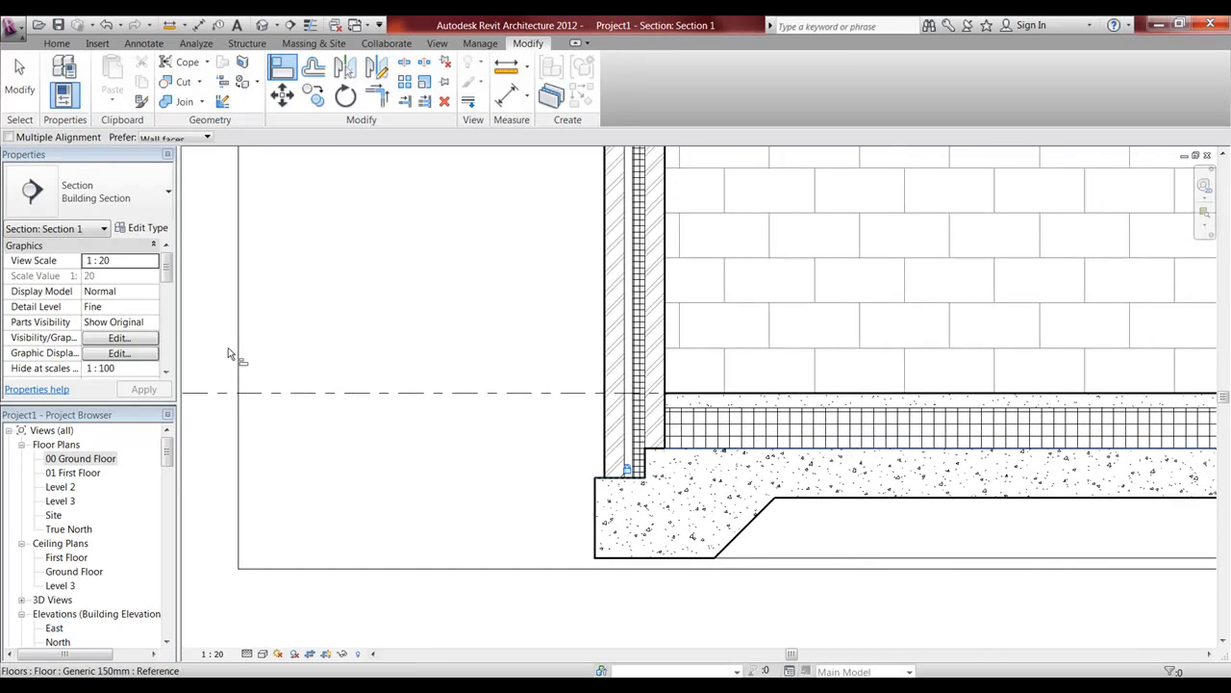
pyautogui.doubleClick(82, 459)
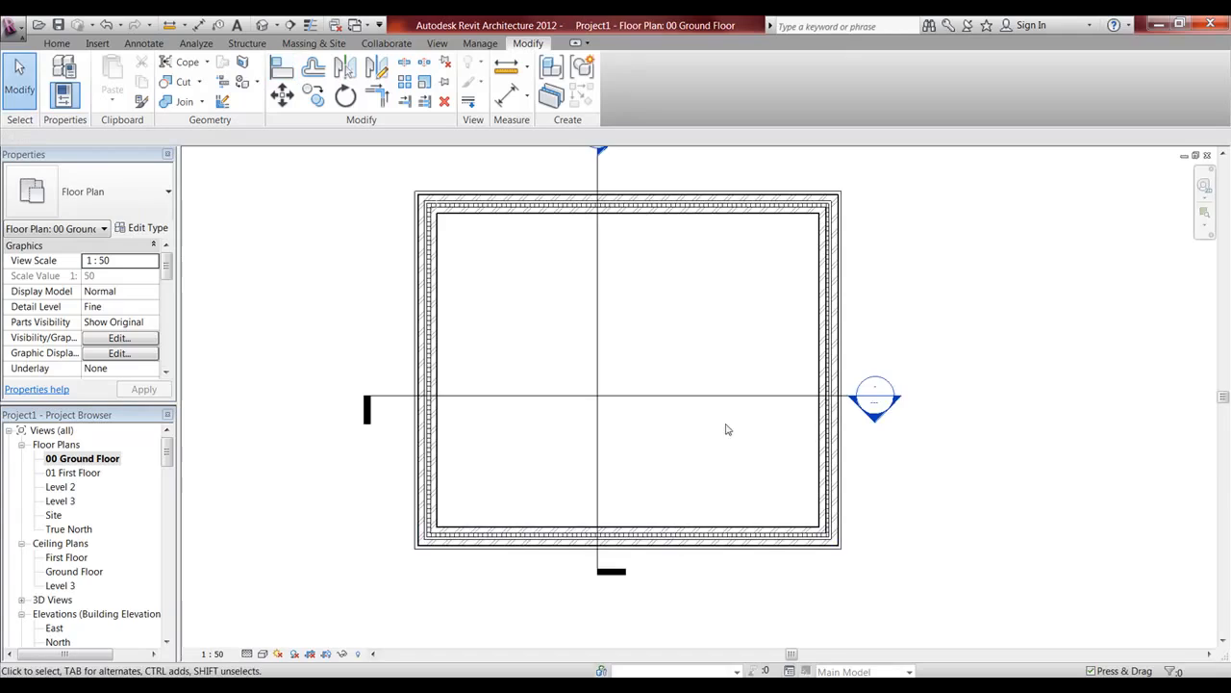
pyautogui.moveTo(699, 422); pyautogui.dragTo(695, 468, button='middle')
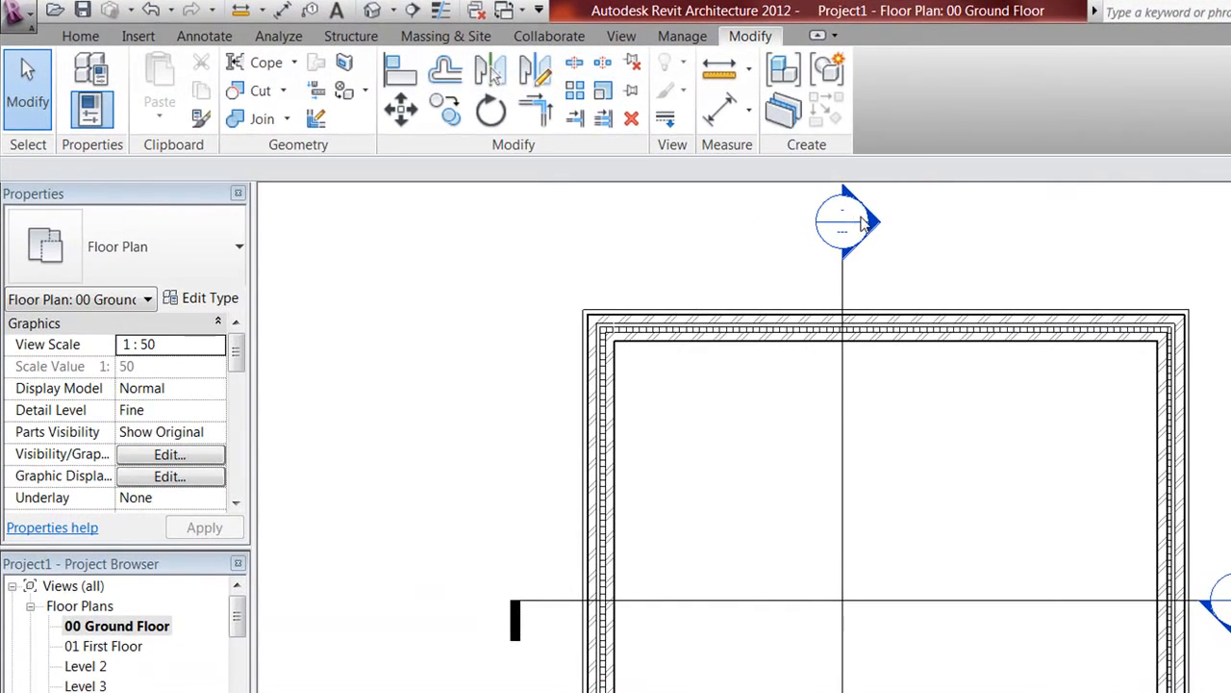
pyautogui.doubleClick(863, 225)
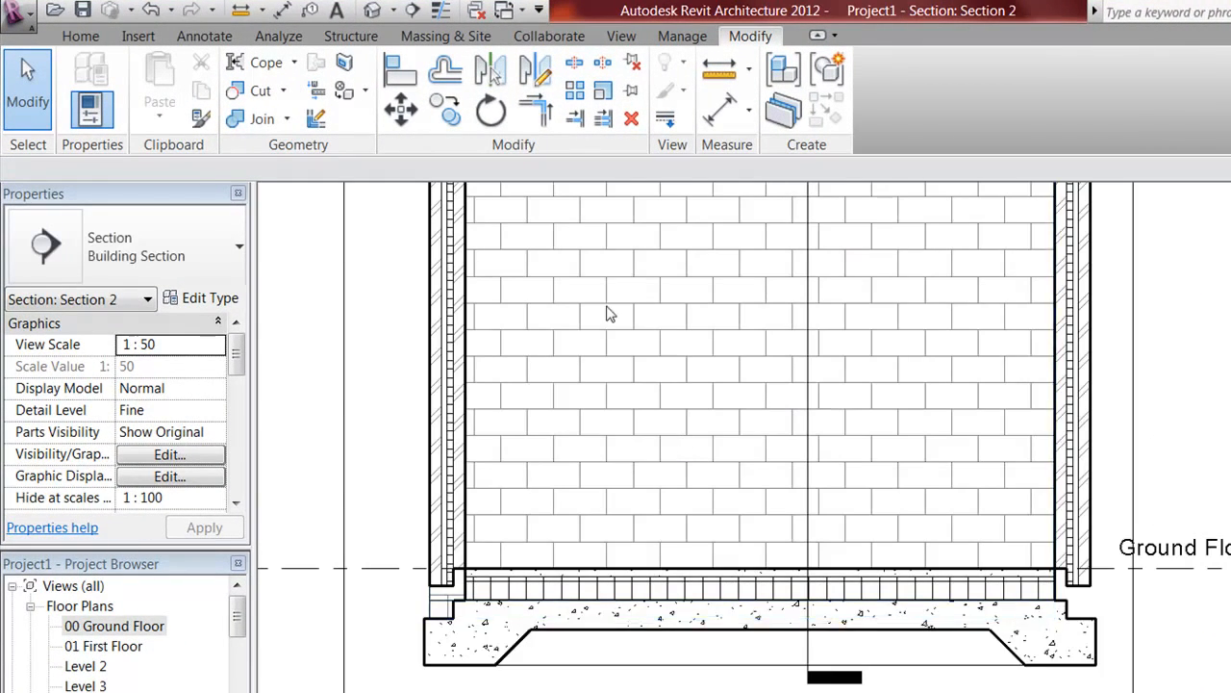
# Align the right-hand wall's base in Section 2 with the slab edge's upper step and its outer layers with the ledge.
pyautogui.click(403, 73)
pyautogui.scroll(5, 1077, 596)
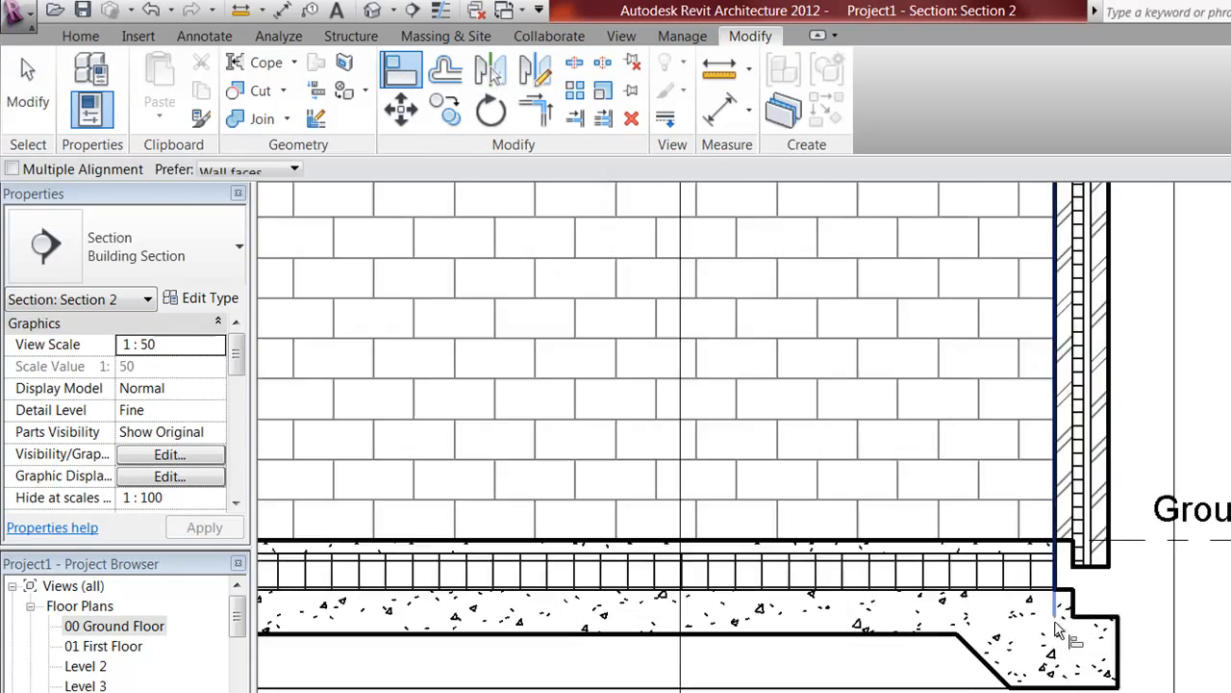
pyautogui.click(1058, 581)
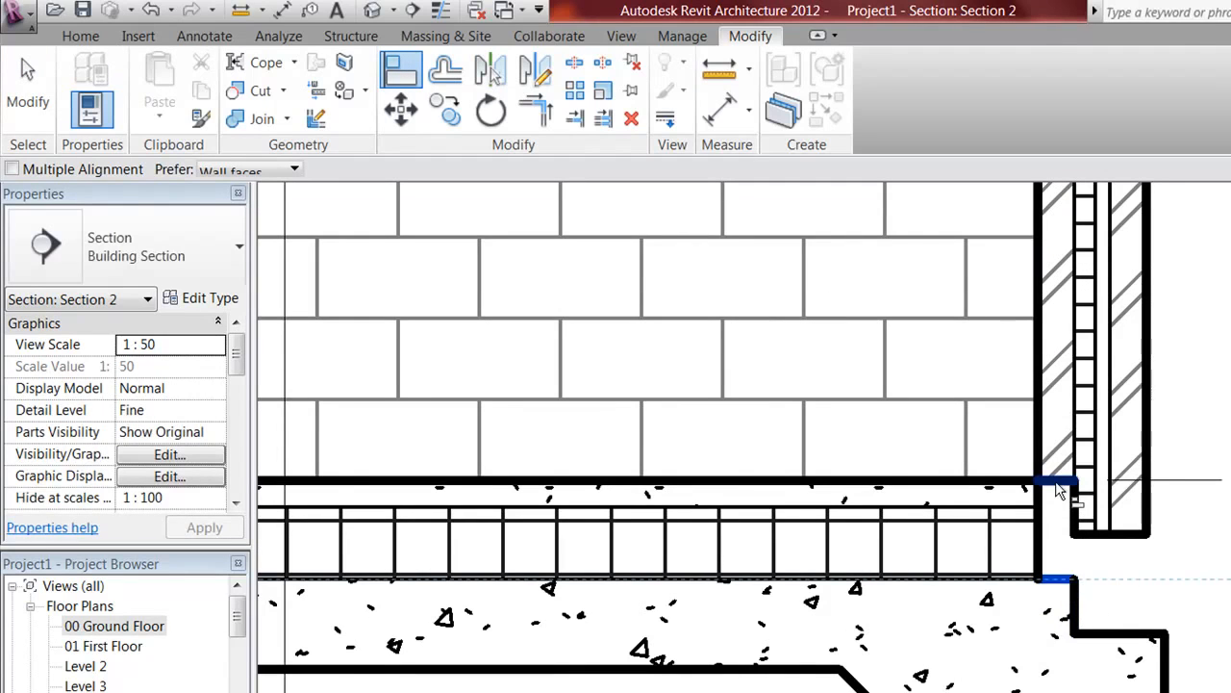
pyautogui.click(1072, 609)
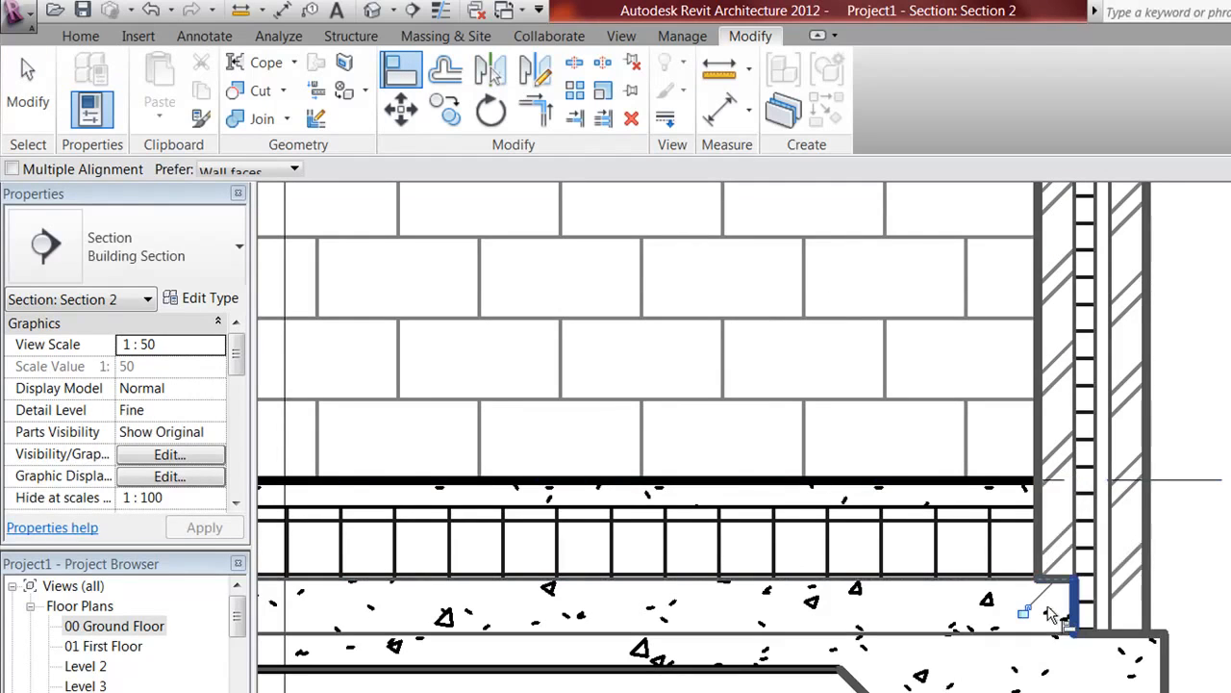
pyautogui.click(1156, 635)
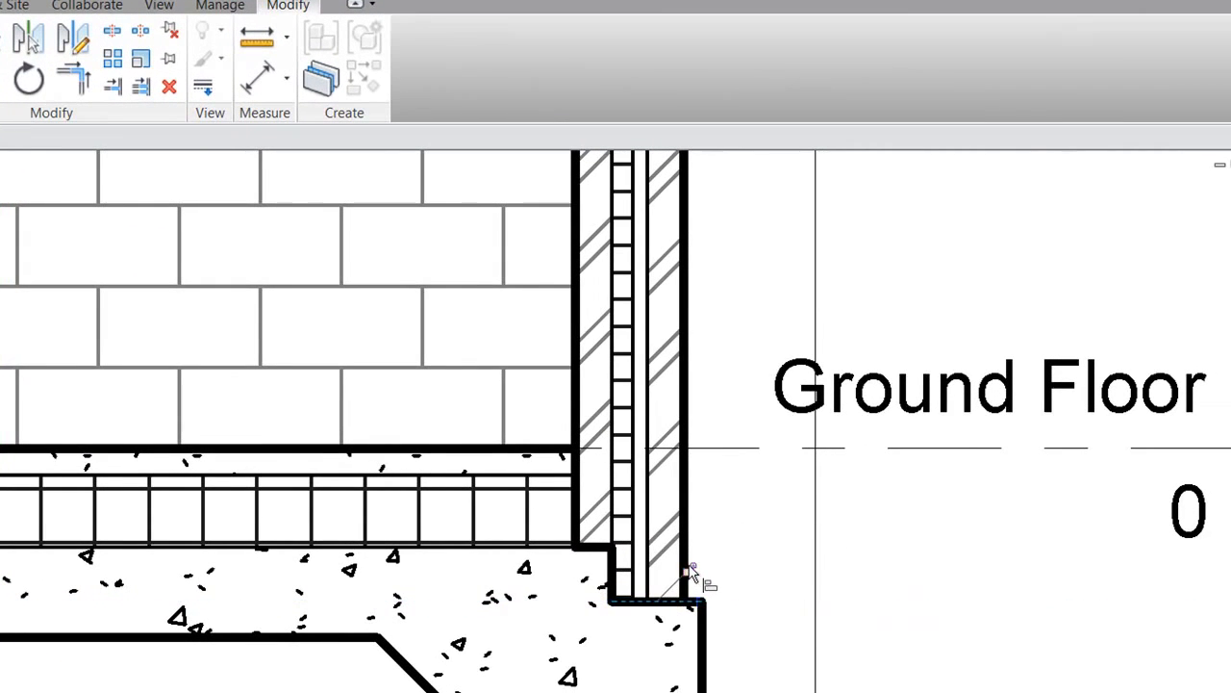
# Align the left-hand wall's outer layers in Section 2 with the slab edge's ledge and lock the alignment.
pyautogui.moveTo(1064, 642); pyautogui.dragTo(1230, 692, button='middle')
pyautogui.moveTo(359, 620); pyautogui.dragTo(754, 620, button='middle')
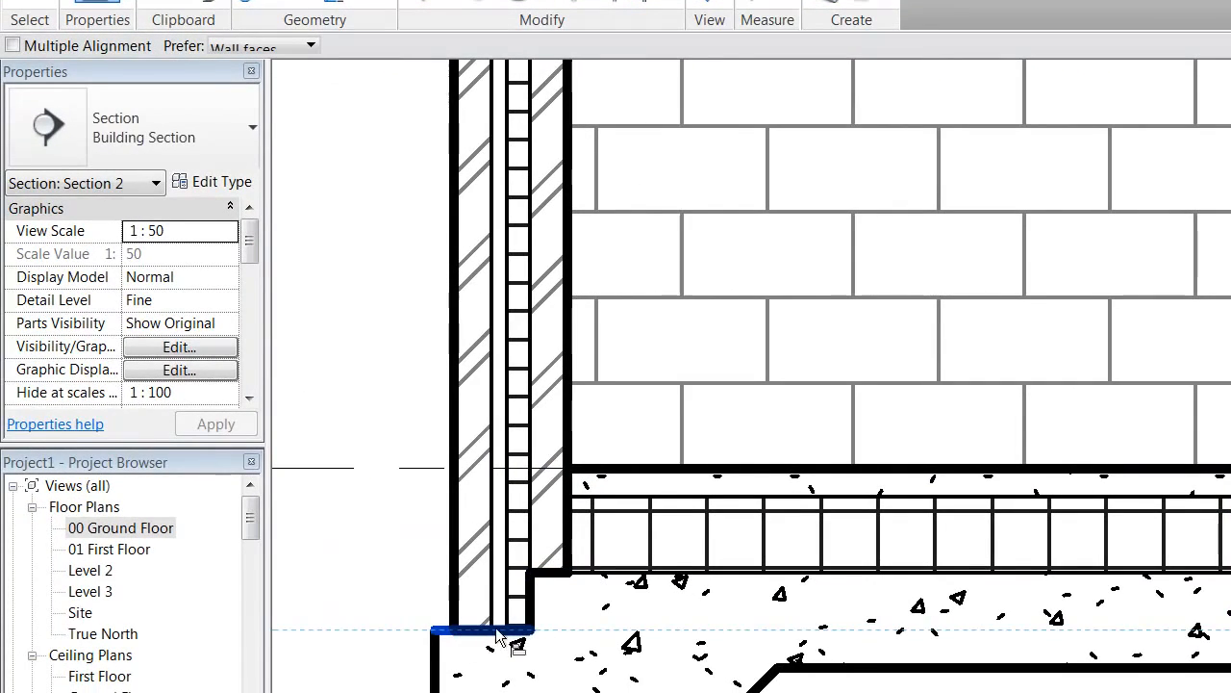
pyautogui.click(498, 630)
pyautogui.click(518, 613)
pyautogui.scroll(-2, 614, 570)
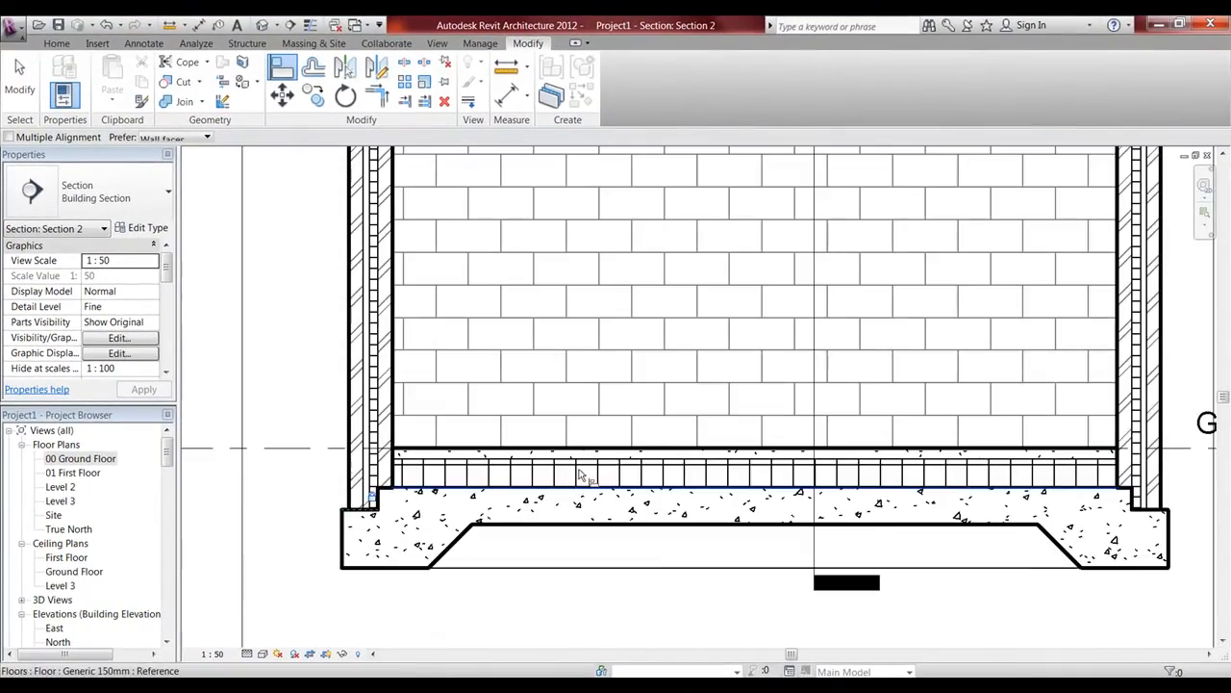
pyautogui.moveTo(486, 463)
pyautogui.mouseDown(button='middle')
pyautogui.moveTo(343, 443)
pyautogui.moveTo(394, 406)
pyautogui.mouseUp(button='middle')
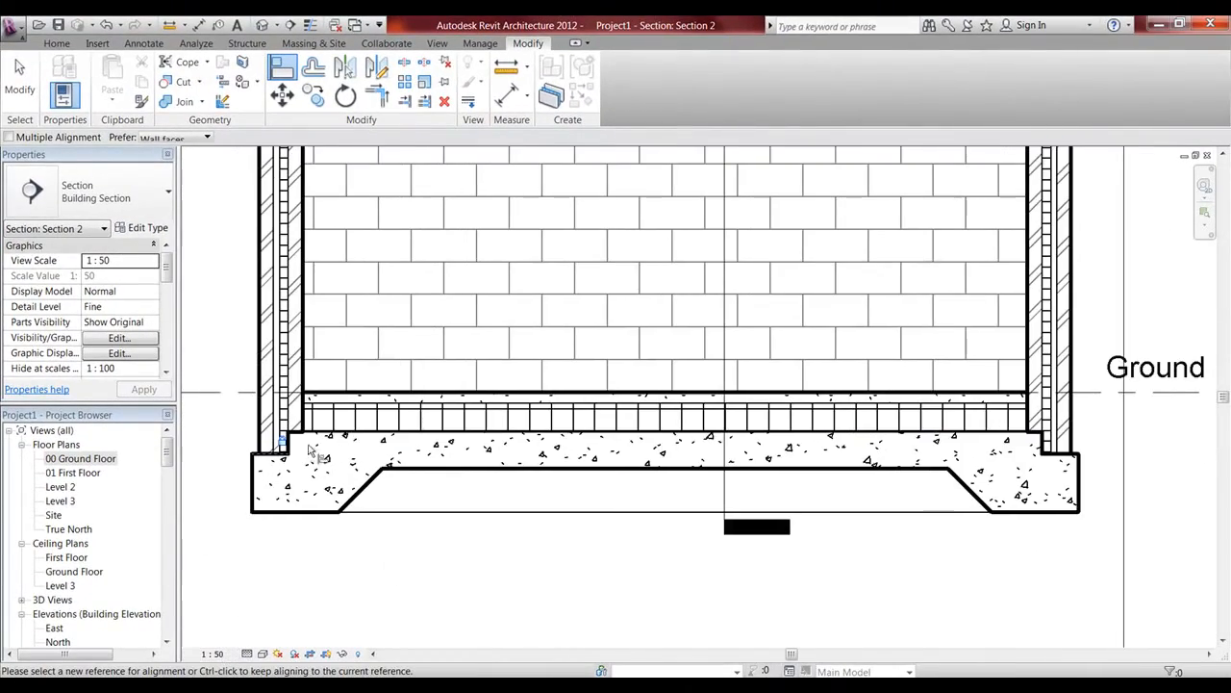
pyautogui.moveTo(357, 452); pyautogui.dragTo(419, 460, button='middle')
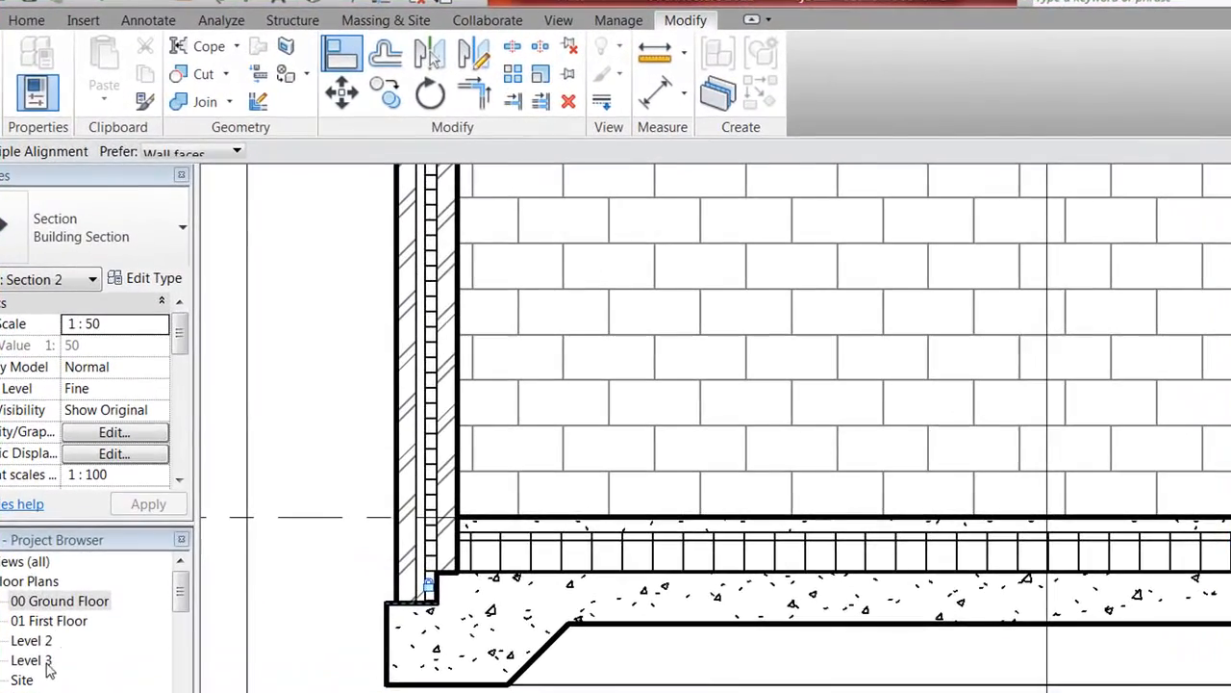
# Return to Section 1 through the 00 Ground Floor plan and join the left-hand cavity wall with the slab edge and the floor.
pyautogui.doubleClick(57, 602)
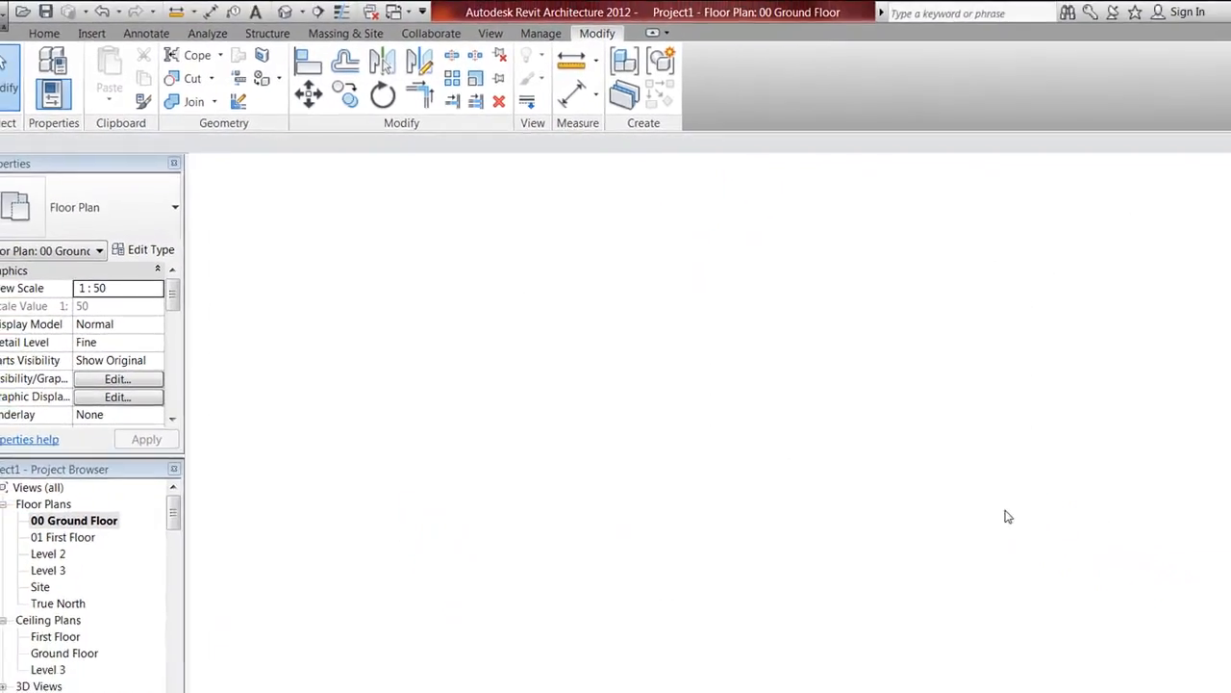
pyautogui.doubleClick(1009, 517)
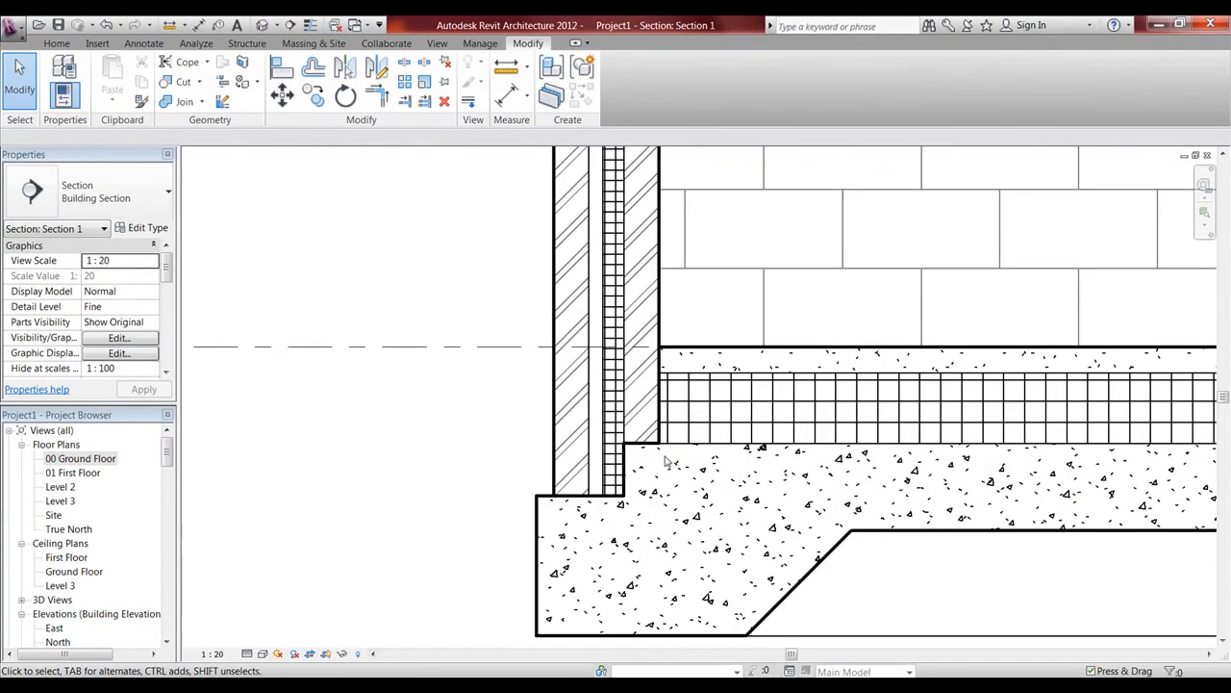
pyautogui.scroll(2, 664, 462)
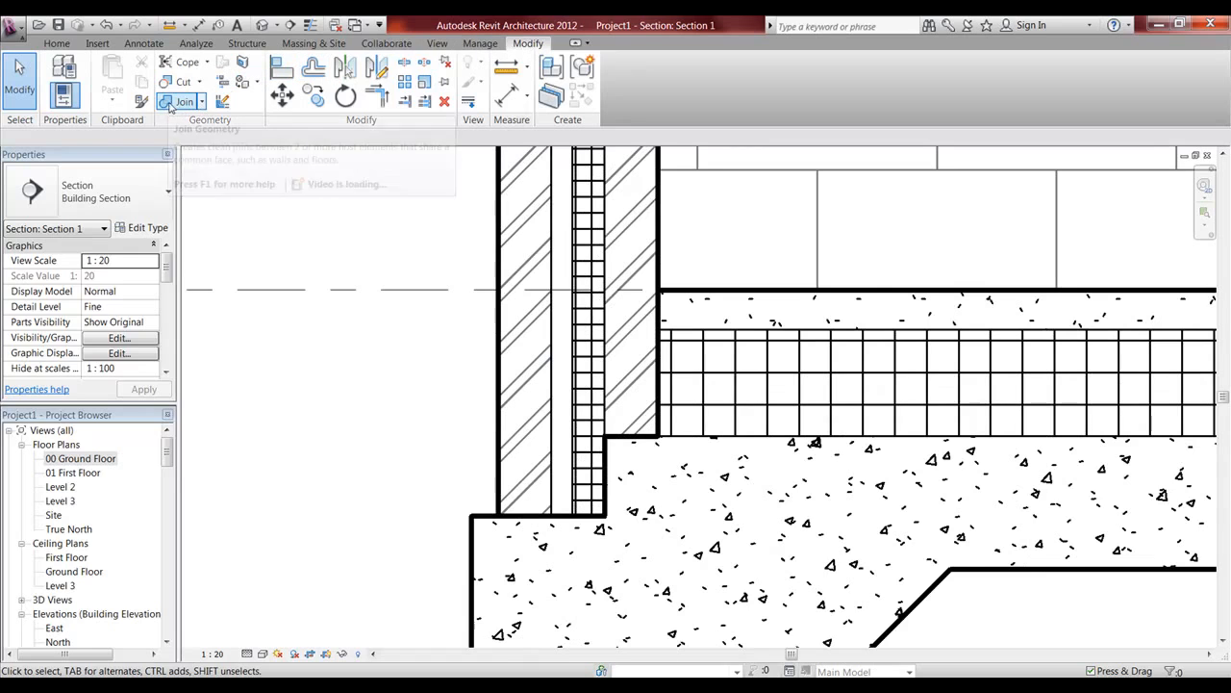
pyautogui.click(182, 102)
pyautogui.click(562, 519)
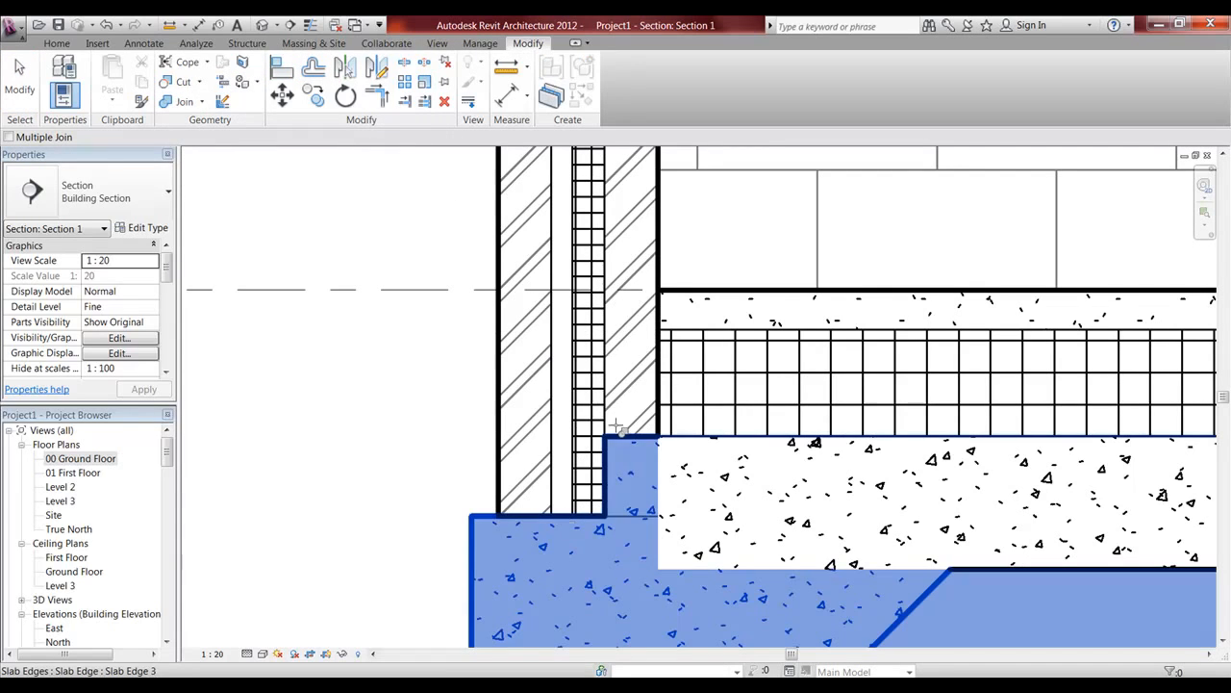
pyautogui.click(666, 272)
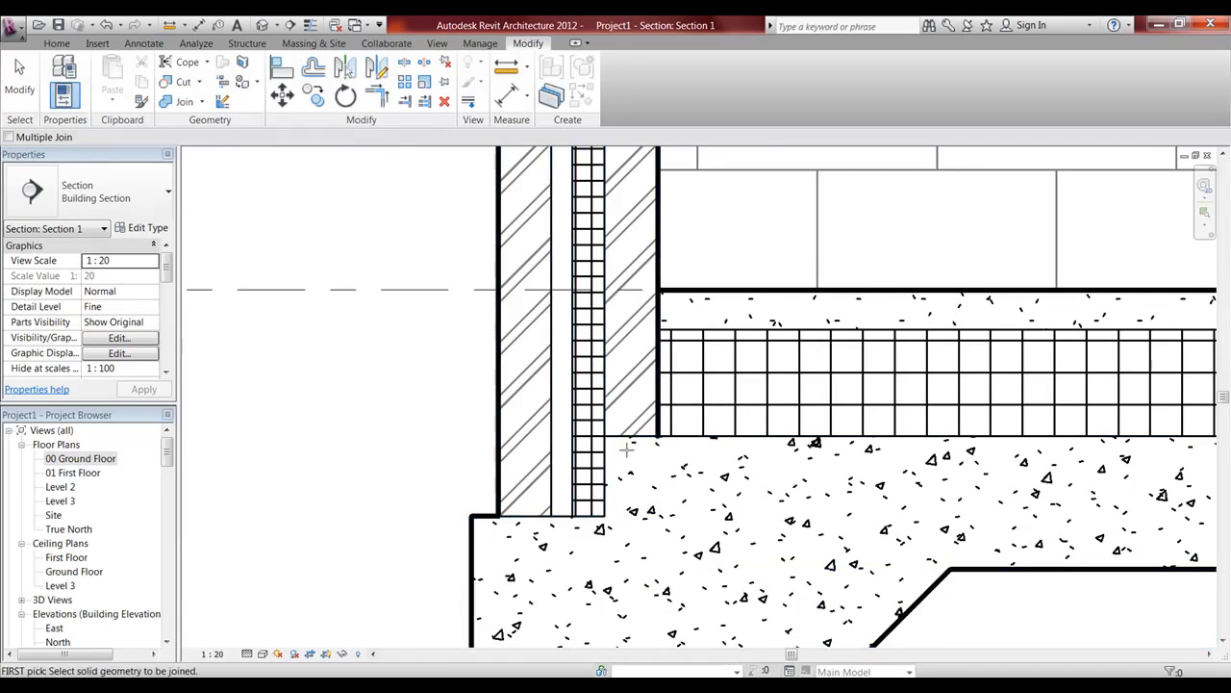
pyautogui.click(744, 278)
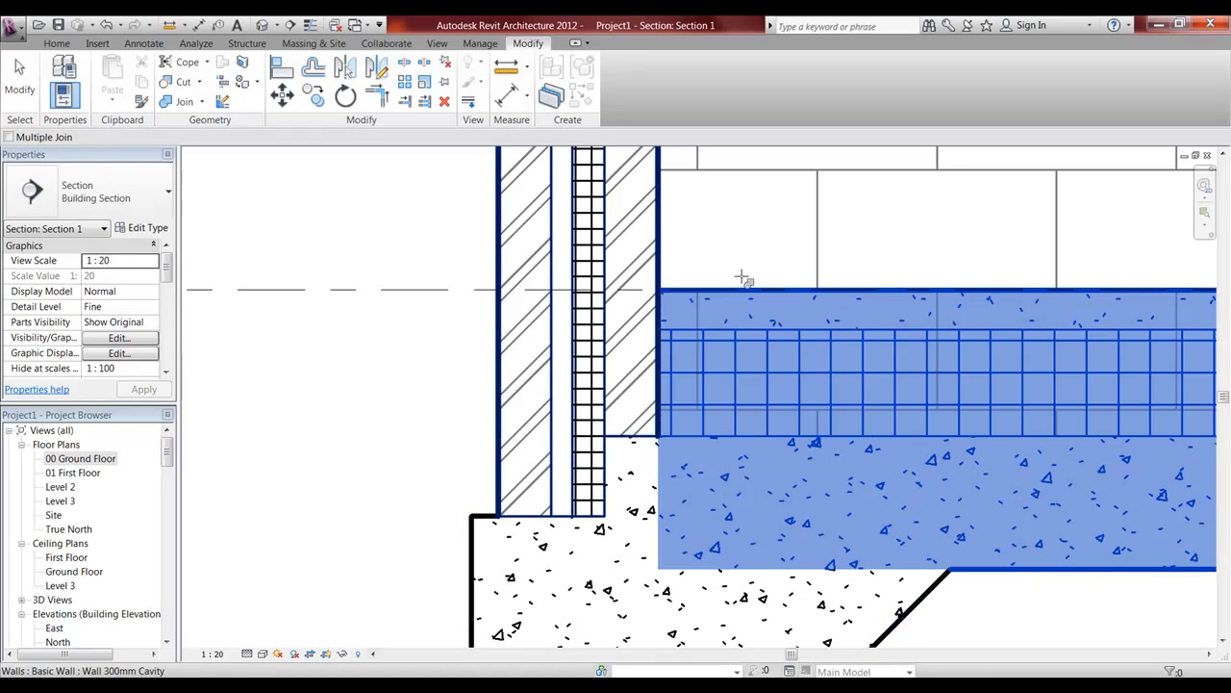
pyautogui.click(659, 270)
pyautogui.scroll(-2, 686, 455)
pyautogui.scroll(5, 763, 476)
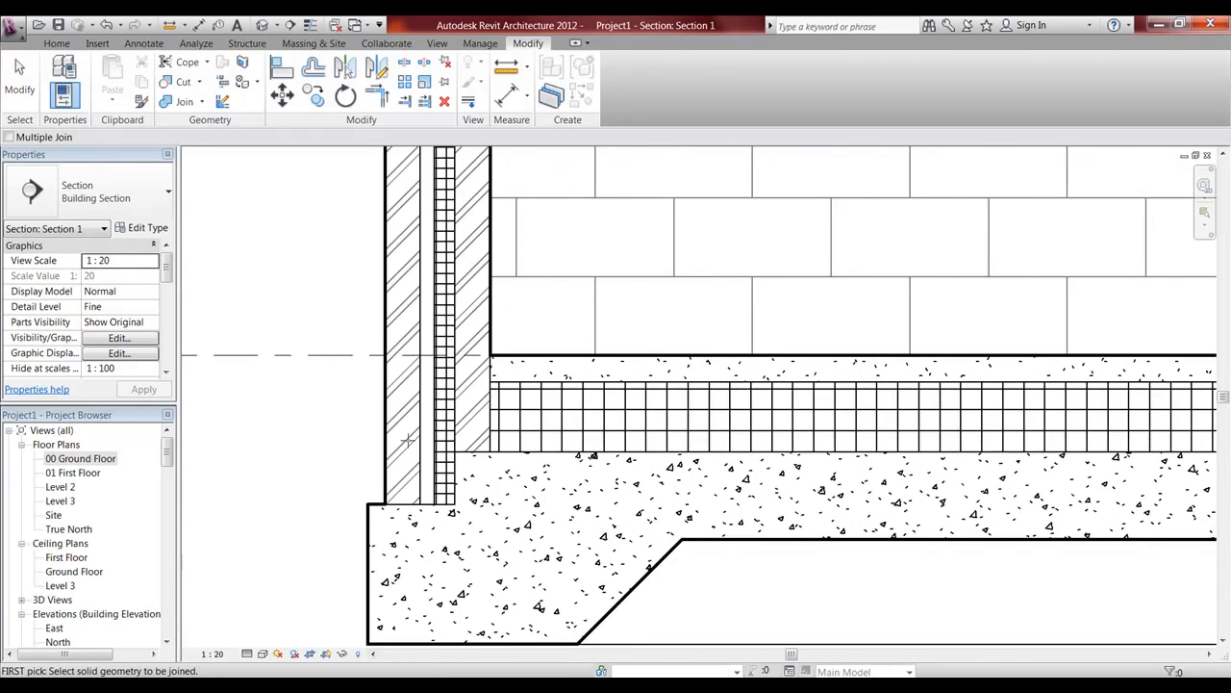
# Join the right-hand cavity wall in Section 1 with the slab edge and with the floor slab.
pyautogui.scroll(-3, 676, 518)
pyautogui.moveTo(1104, 566); pyautogui.dragTo(596, 524, button='middle')
pyautogui.scroll(-1, 597, 524)
pyautogui.moveTo(1058, 518); pyautogui.dragTo(602, 508, button='middle')
pyautogui.moveTo(924, 505); pyautogui.dragTo(516, 497, button='middle')
pyautogui.moveTo(1004, 524); pyautogui.dragTo(425, 524, button='middle')
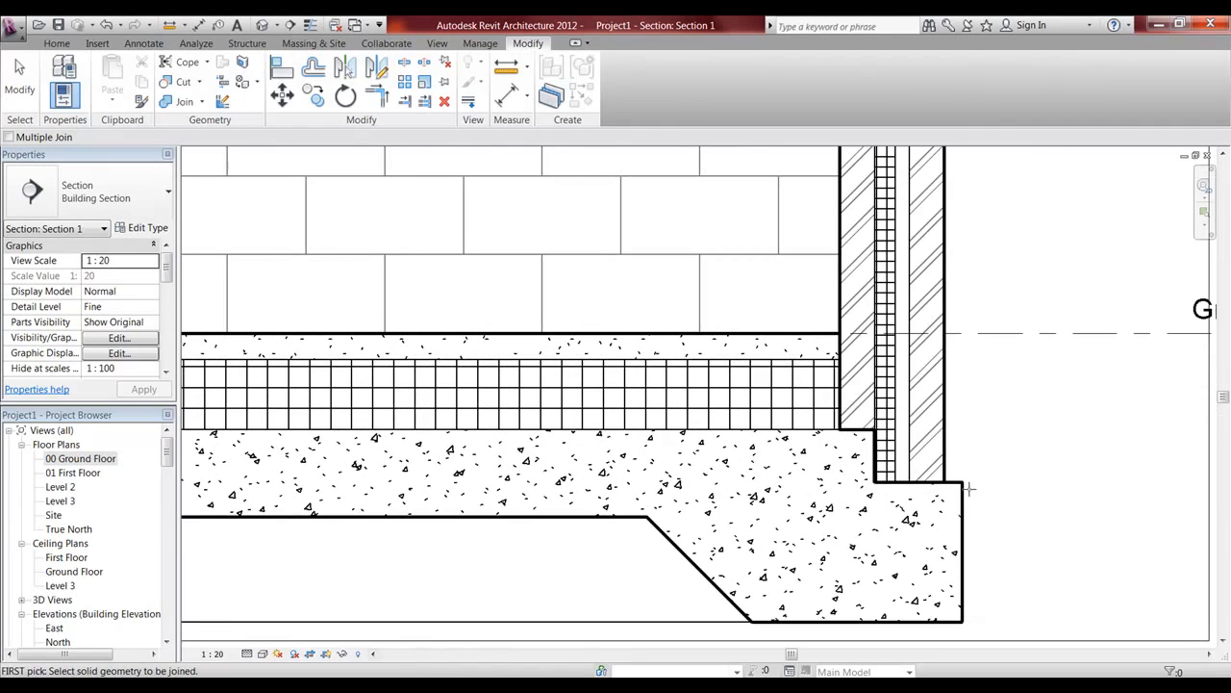
pyautogui.click(962, 484)
pyautogui.click(946, 440)
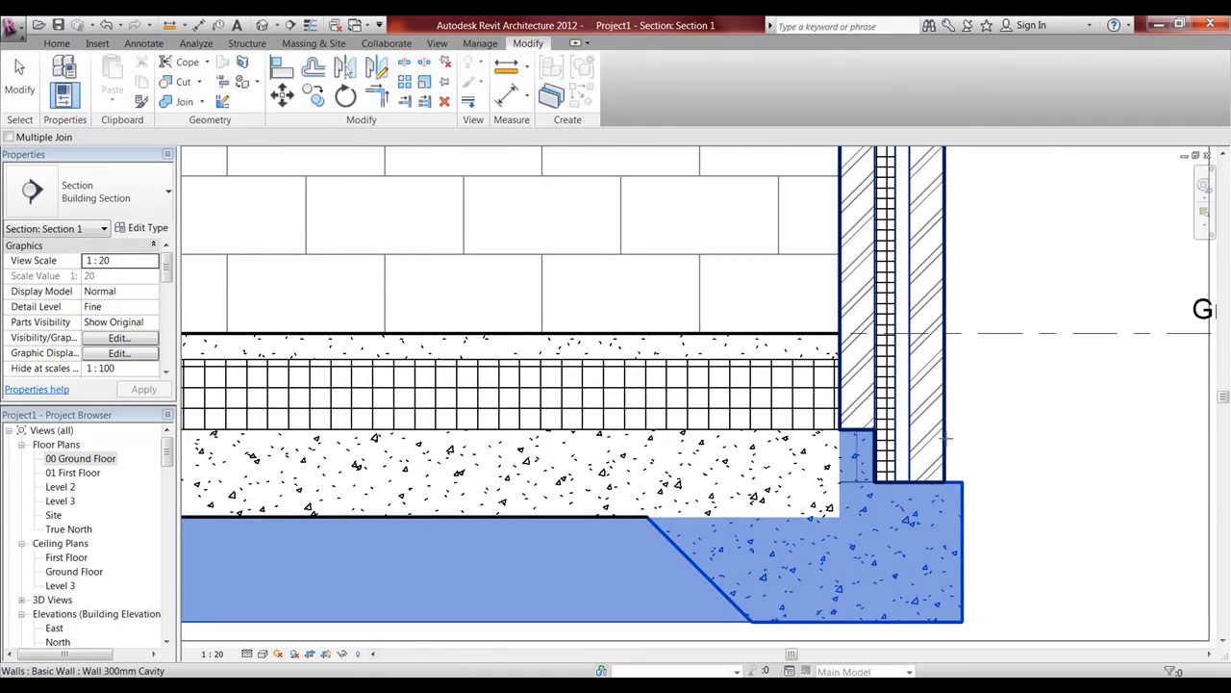
pyautogui.click(818, 332)
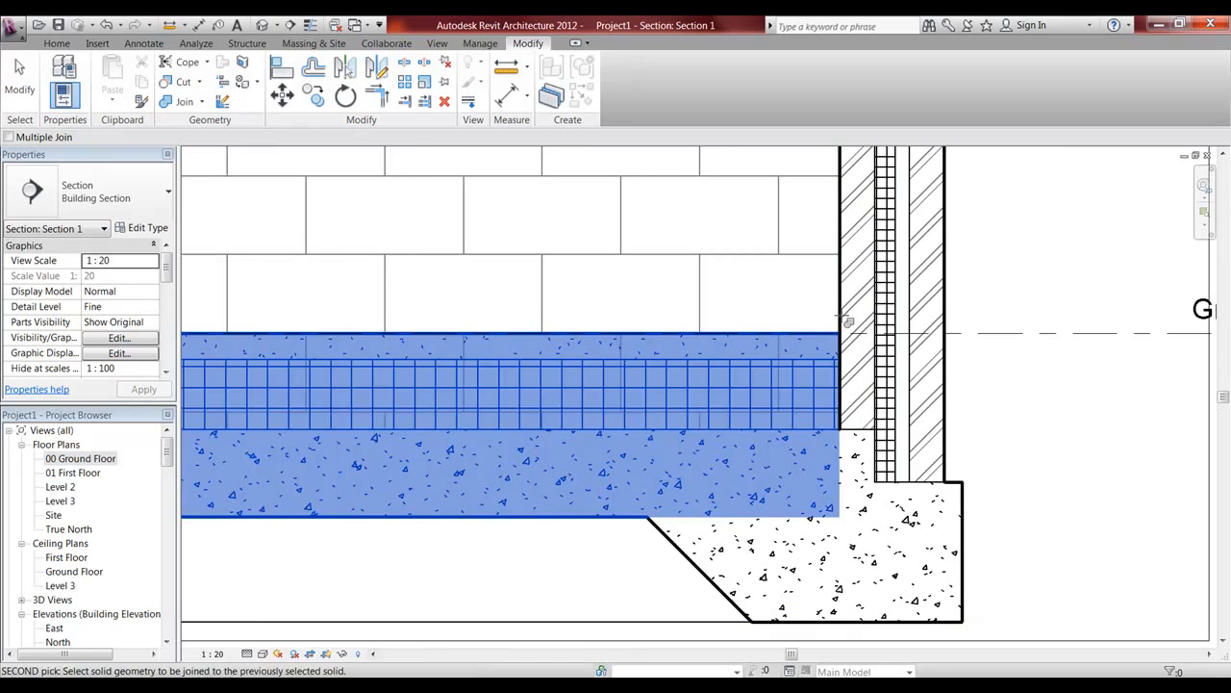
pyautogui.click(845, 314)
pyautogui.scroll(-4, 809, 415)
pyautogui.moveTo(663, 412); pyautogui.dragTo(841, 412, button='middle')
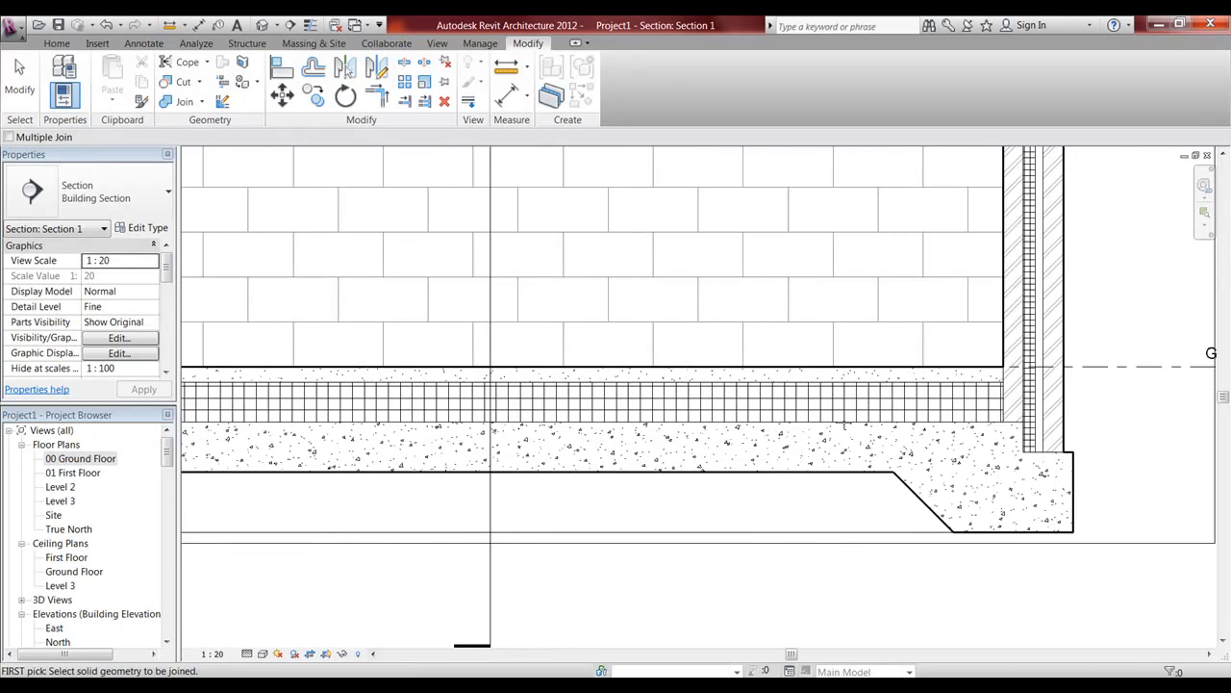
# Open the default 3D view and orient it to Section 1.
pyautogui.scroll(-3, 841, 414)
pyautogui.moveTo(701, 413); pyautogui.dragTo(758, 485, button='middle')
pyautogui.scroll(-1, 673, 452)
pyautogui.moveTo(684, 443); pyautogui.dragTo(740, 433, button='middle')
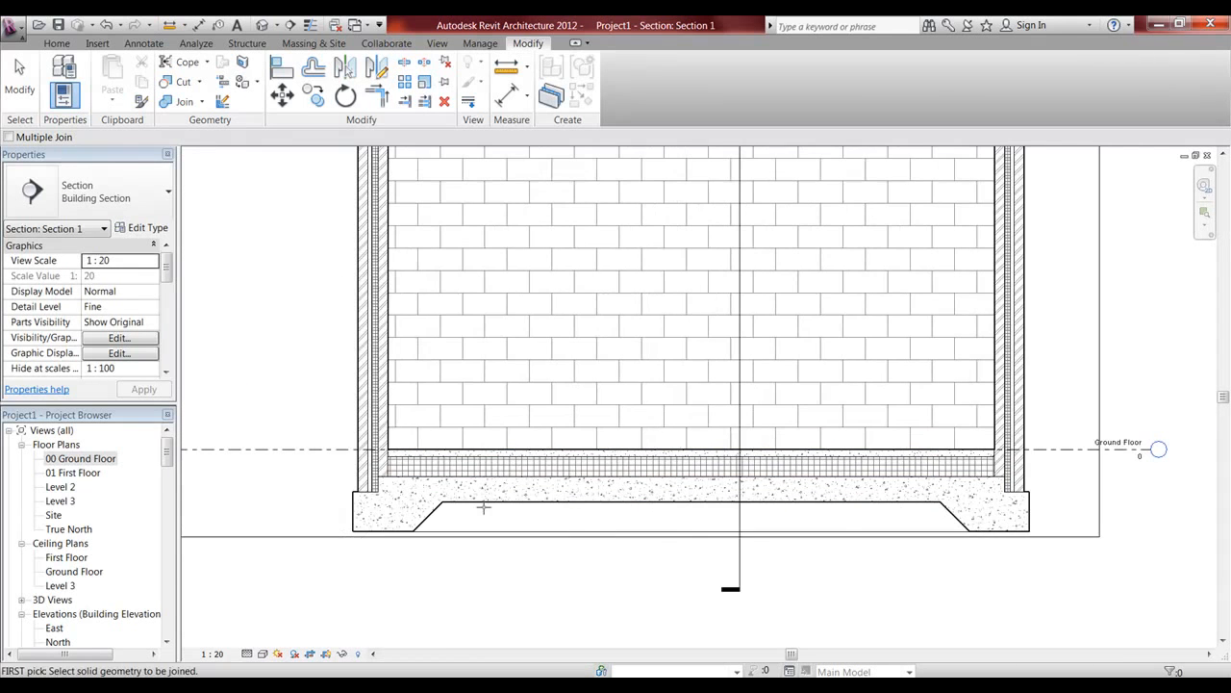
pyautogui.click(262, 26)
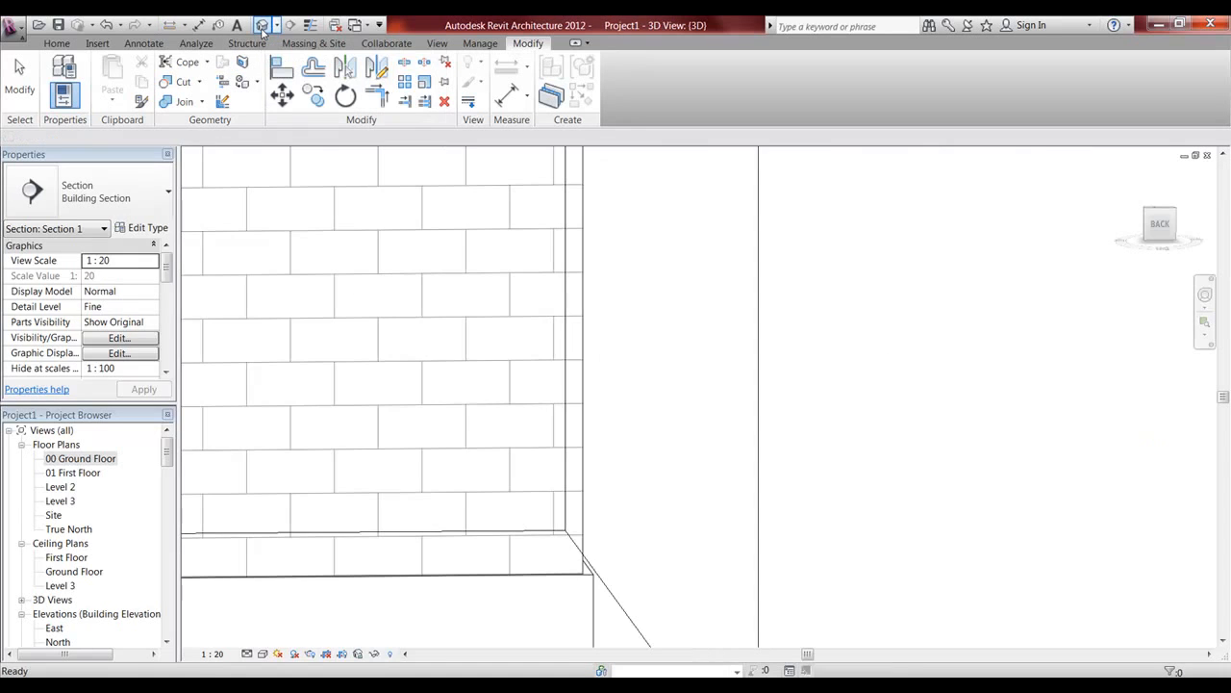
pyautogui.scroll(-4, 766, 424)
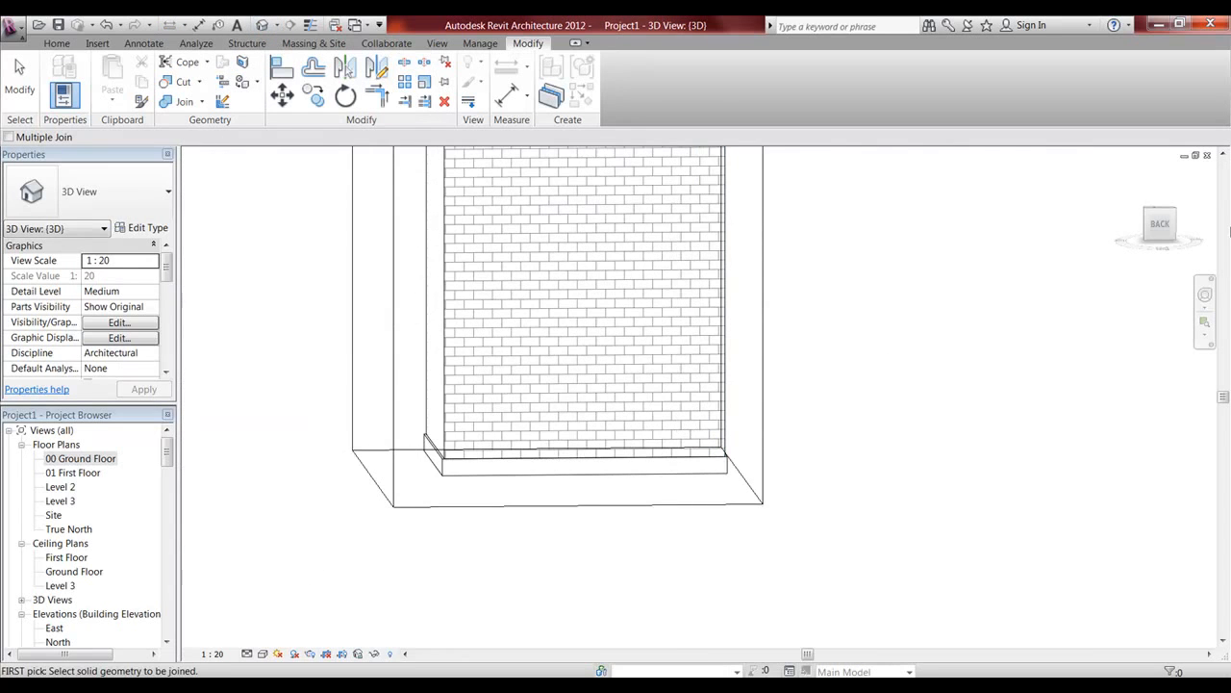
pyautogui.rightClick(1156, 229)
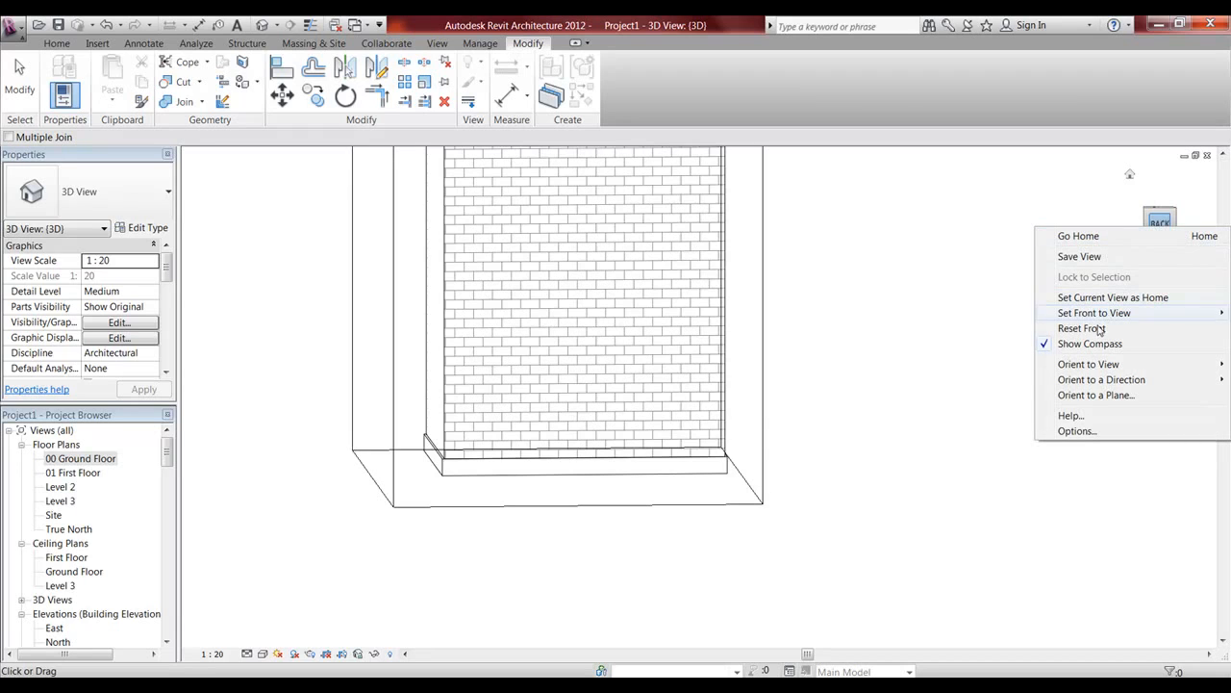
pyautogui.moveTo(1092, 370)
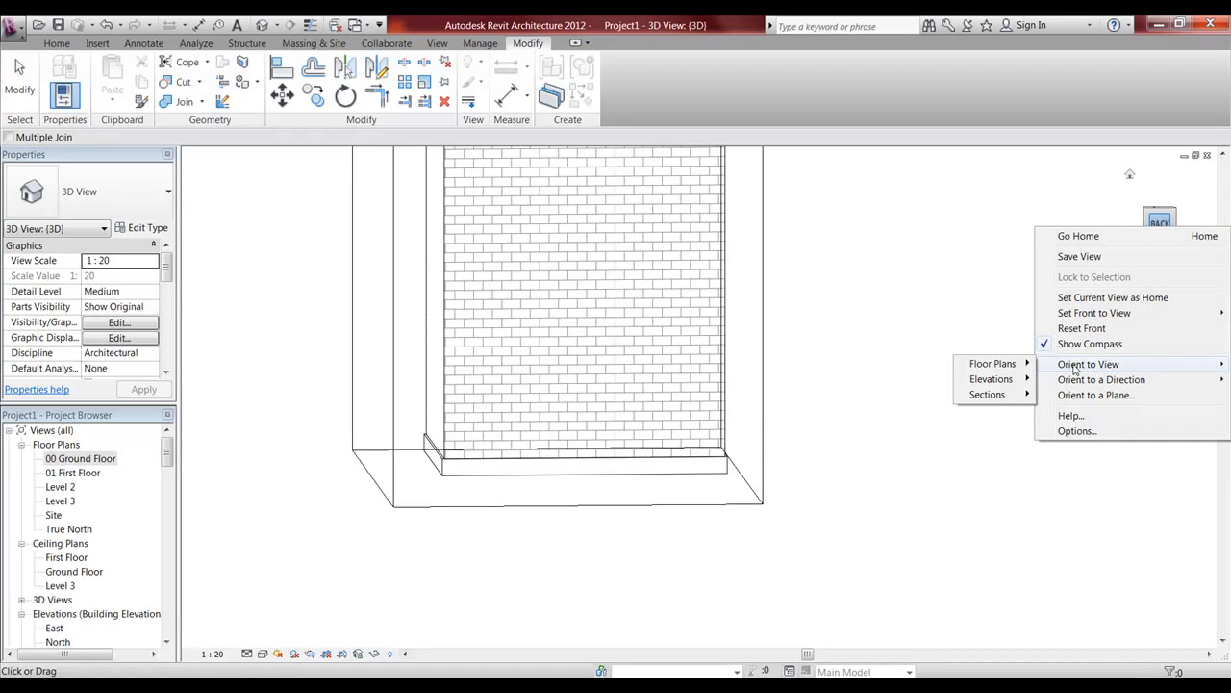
pyautogui.moveTo(1011, 400)
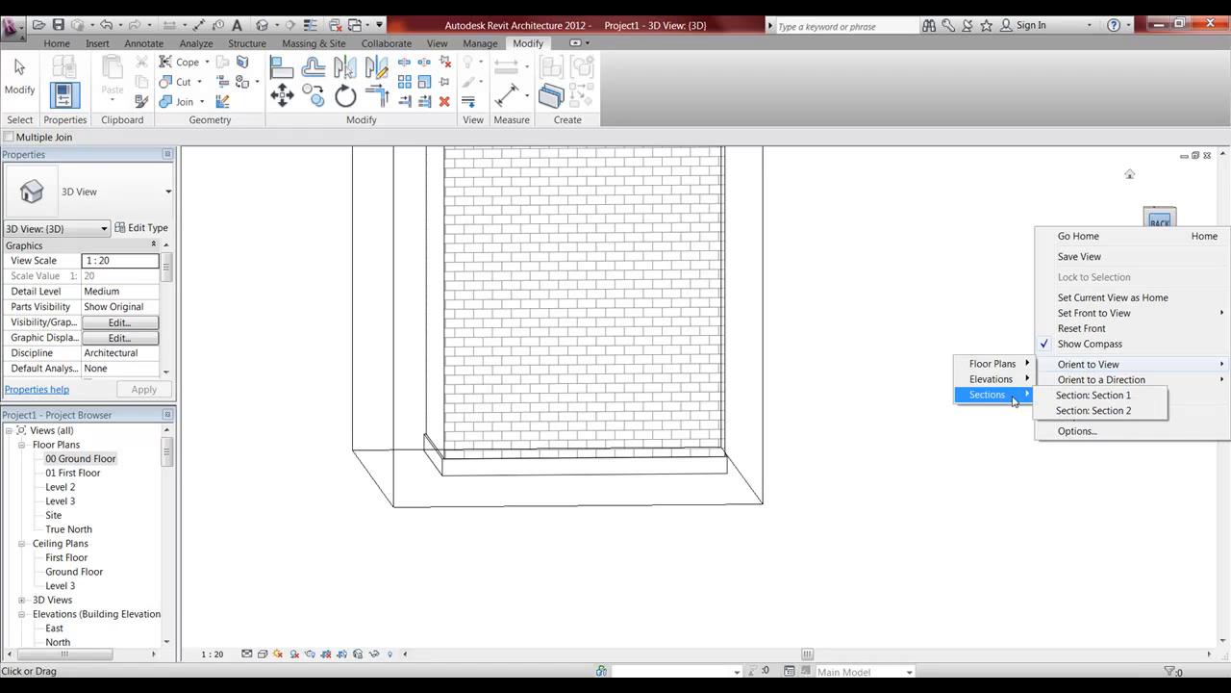
pyautogui.click(1094, 396)
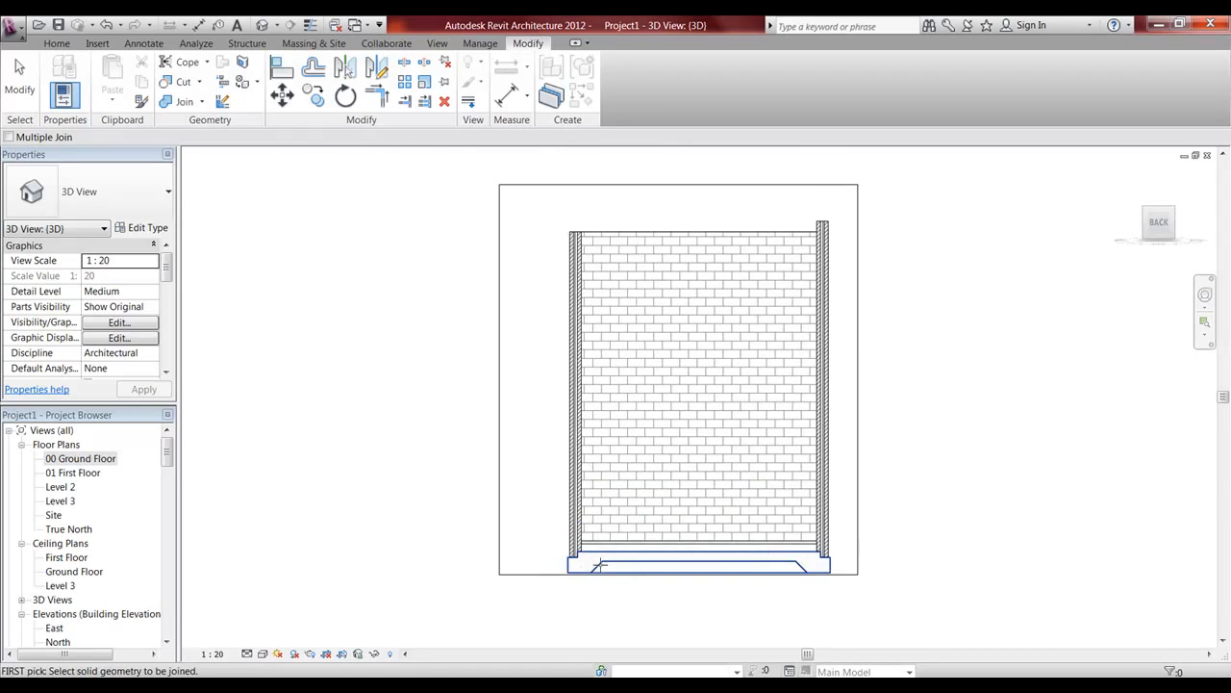
# Examine the cut slab edge, floor layers and cavity wall bases at both ends of the sectioned 3D model.
pyautogui.scroll(4, 587, 566)
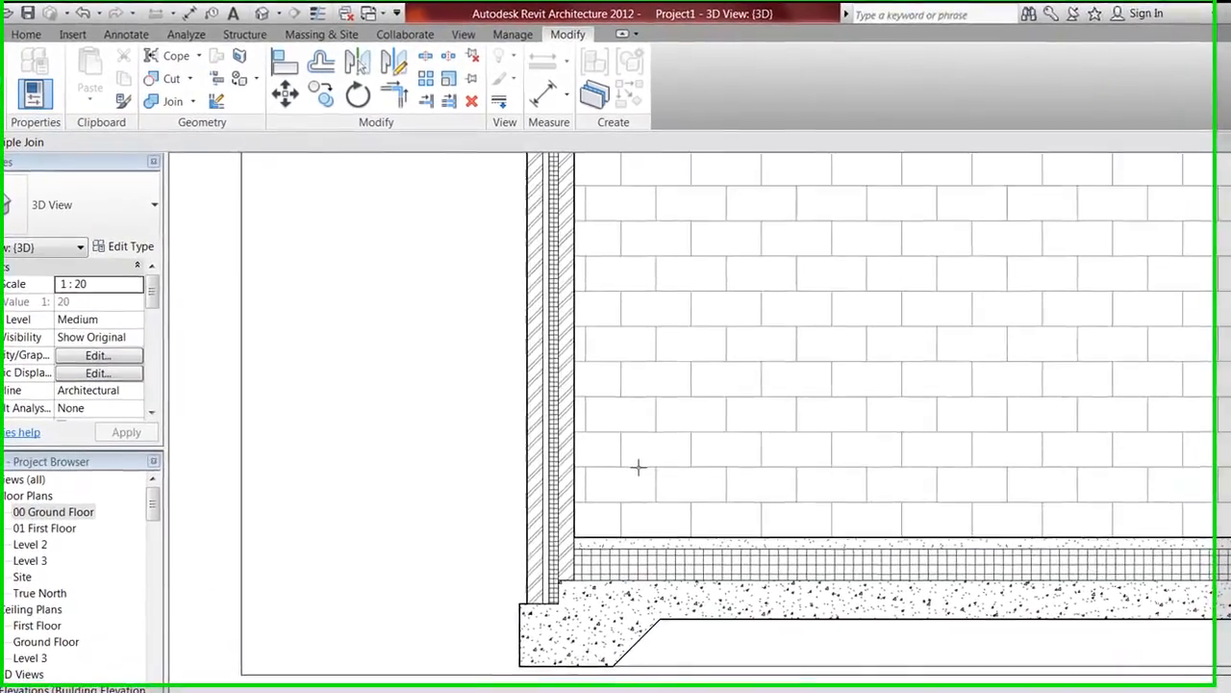
pyautogui.keyDown('shift'); pyautogui.moveTo(589, 420); pyautogui.dragTo(632, 458, button='middle'); pyautogui.keyUp('shift')
pyautogui.keyDown('shift'); pyautogui.moveTo(695, 522); pyautogui.dragTo(1207, 545, button='middle'); pyautogui.keyUp('shift')
pyautogui.scroll(5, 1189, 542)
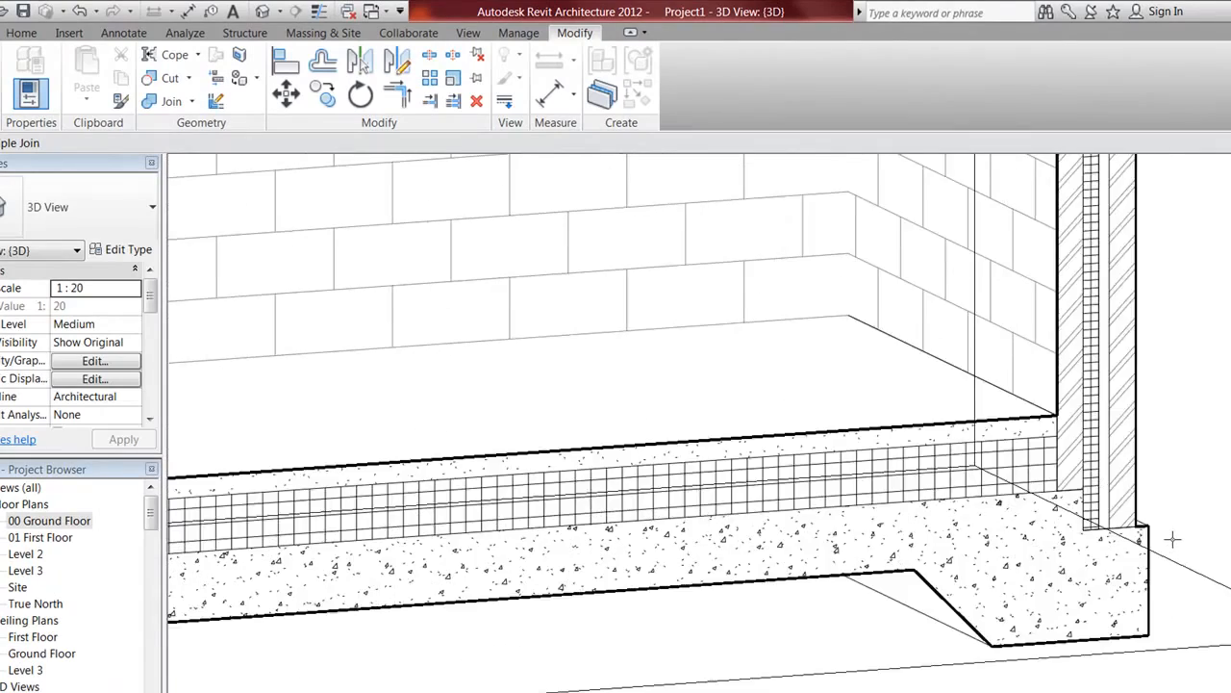
pyautogui.scroll(-4, 854, 520)
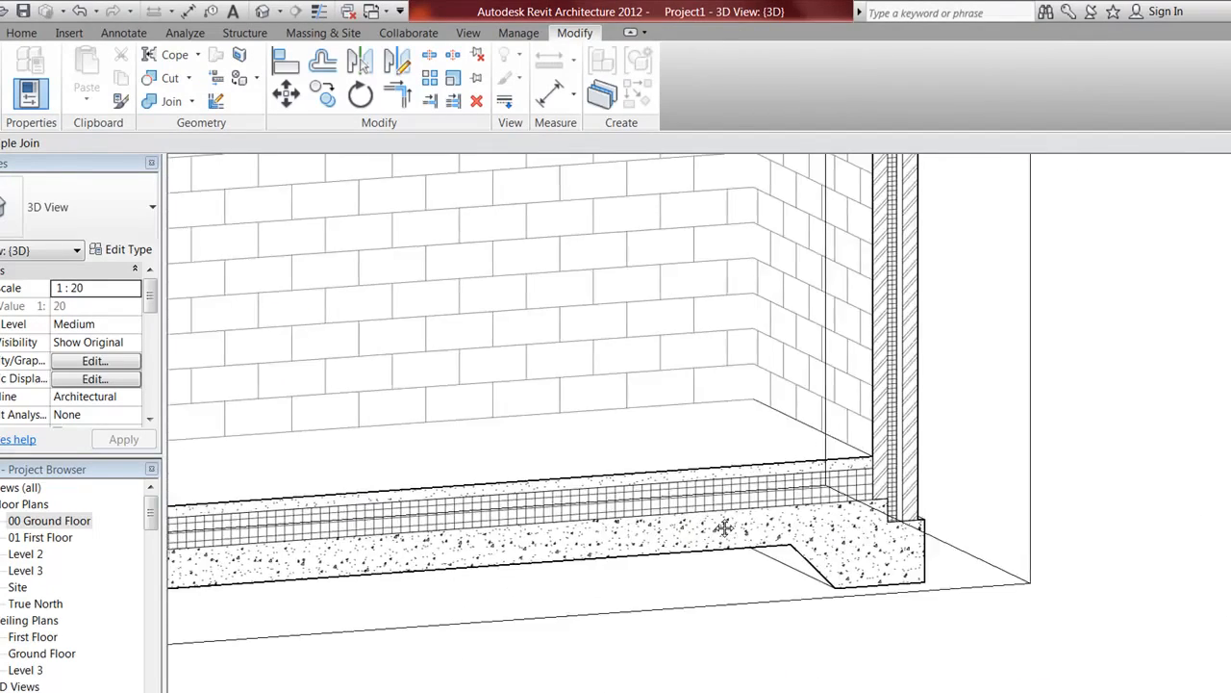
pyautogui.moveTo(726, 529)
pyautogui.mouseDown(button='middle')
pyautogui.moveTo(1110, 524)
pyautogui.moveTo(736, 535)
pyautogui.mouseUp(button='middle')
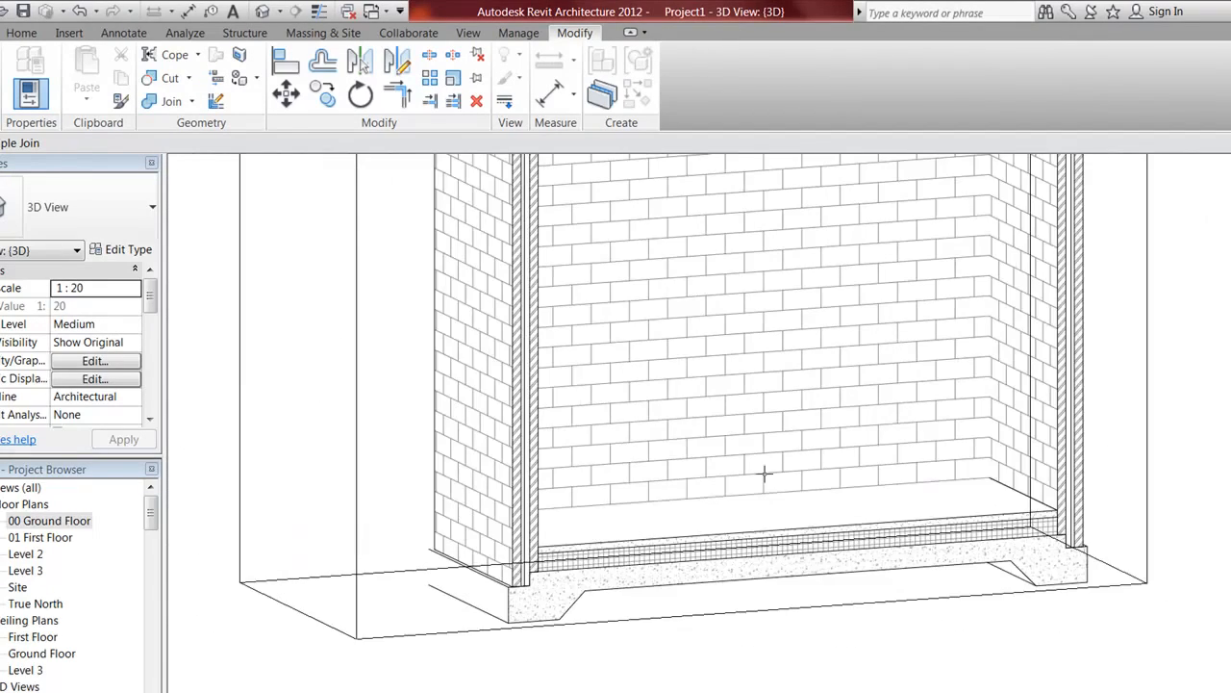
pyautogui.moveTo(765, 473); pyautogui.dragTo(761, 495, button='middle')
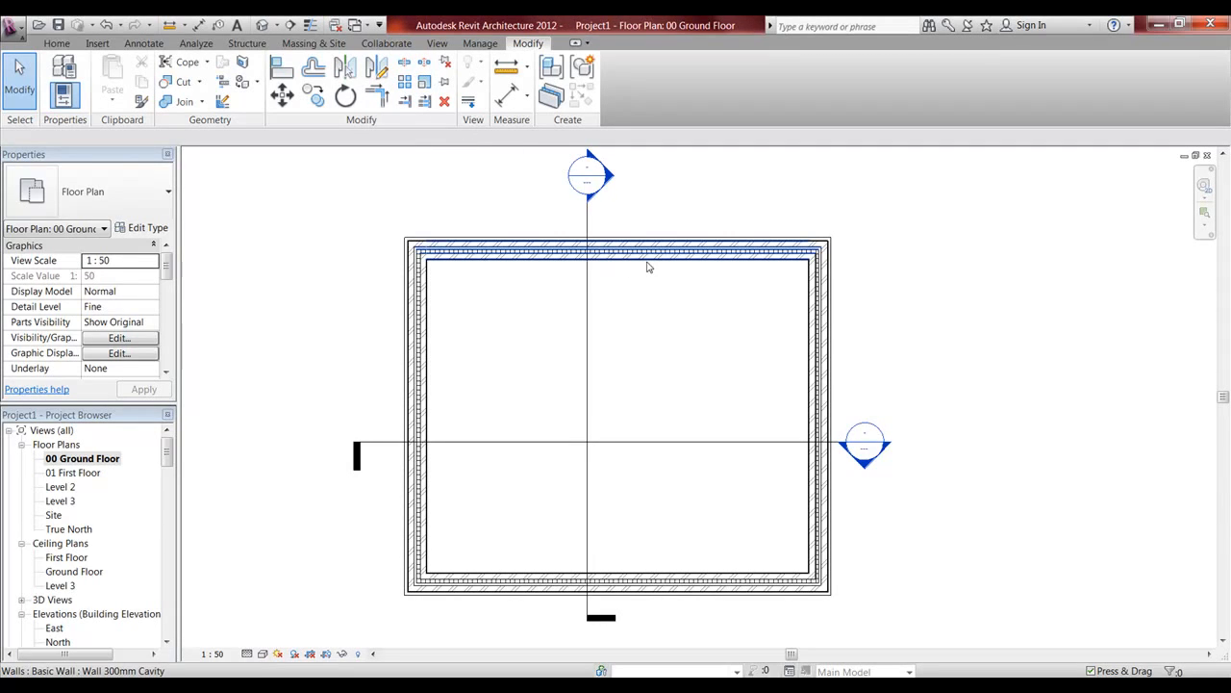
# In the 00 Ground Floor plan, split off the floor's upper-left corner with lines about 3400 mm and 1900 mm long, removing the unsatisfied constraints.
pyautogui.press('Tab')
pyautogui.press('Tab')
pyautogui.press('Tab')
pyautogui.press('Tab')
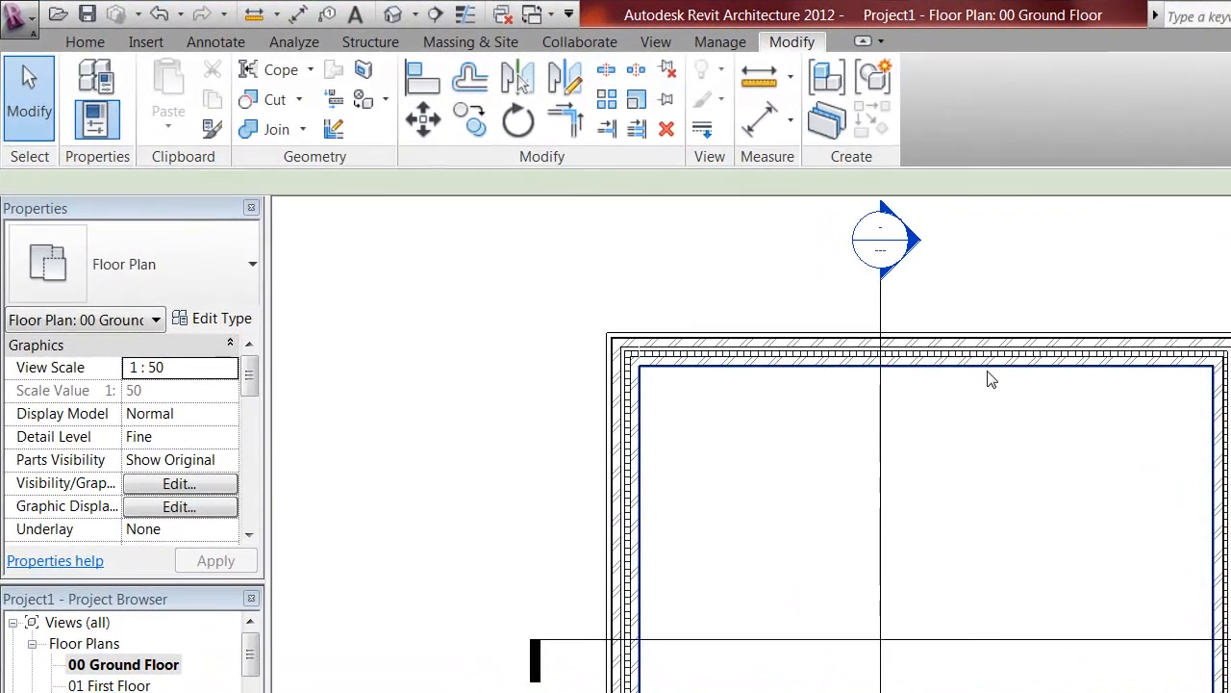
pyautogui.click(660, 268)
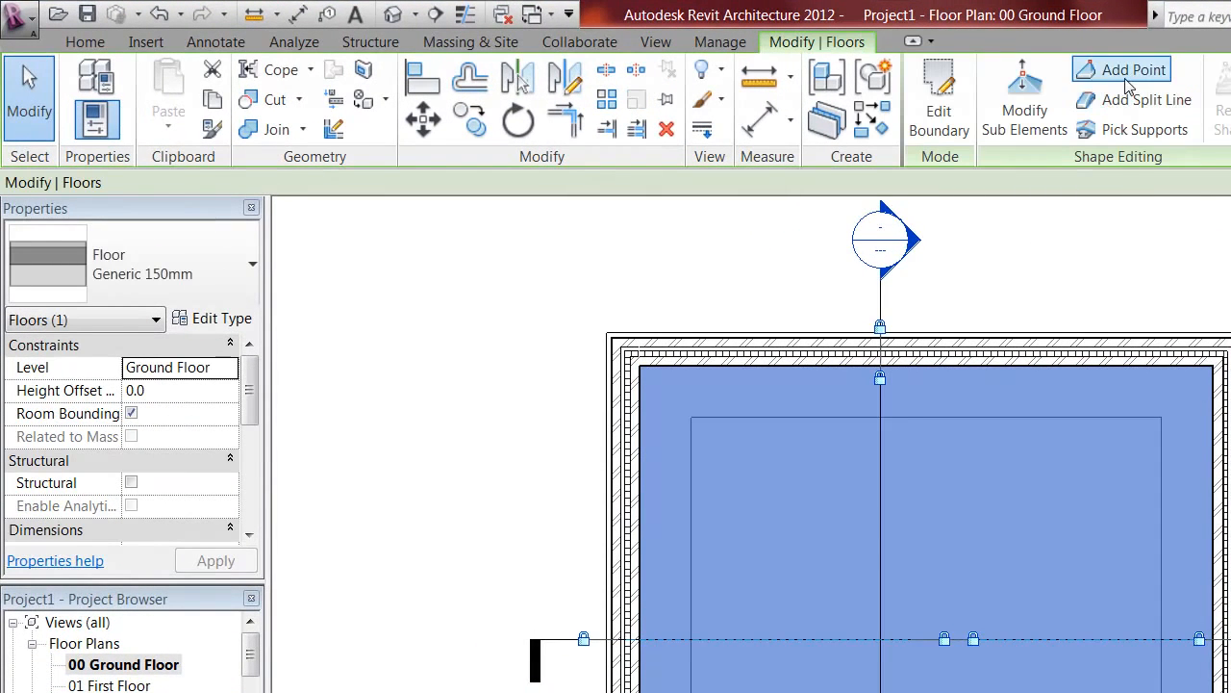
pyautogui.click(1168, 104)
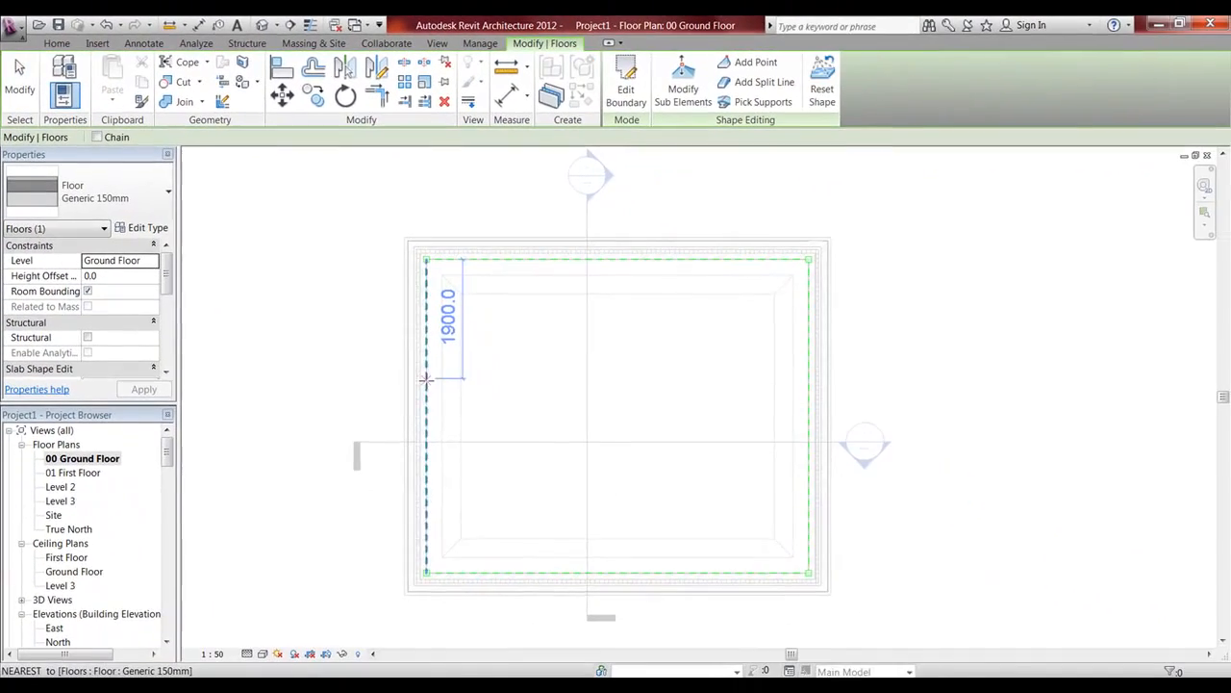
pyautogui.click(640, 545)
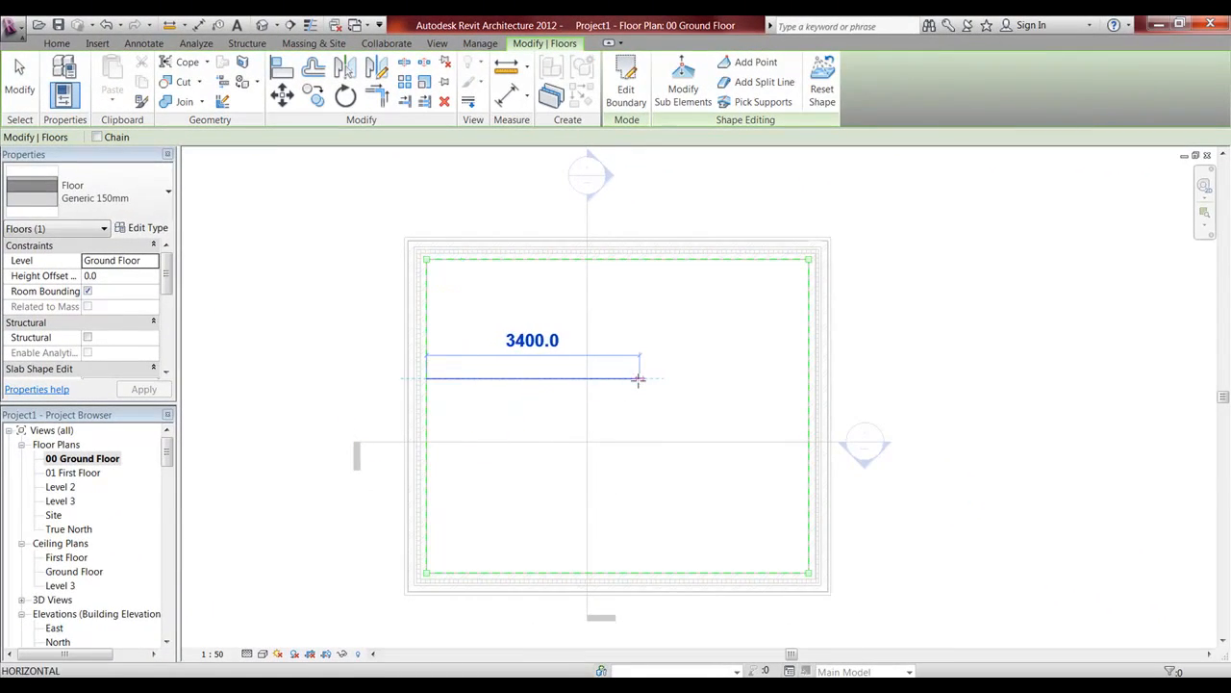
pyautogui.click(639, 378)
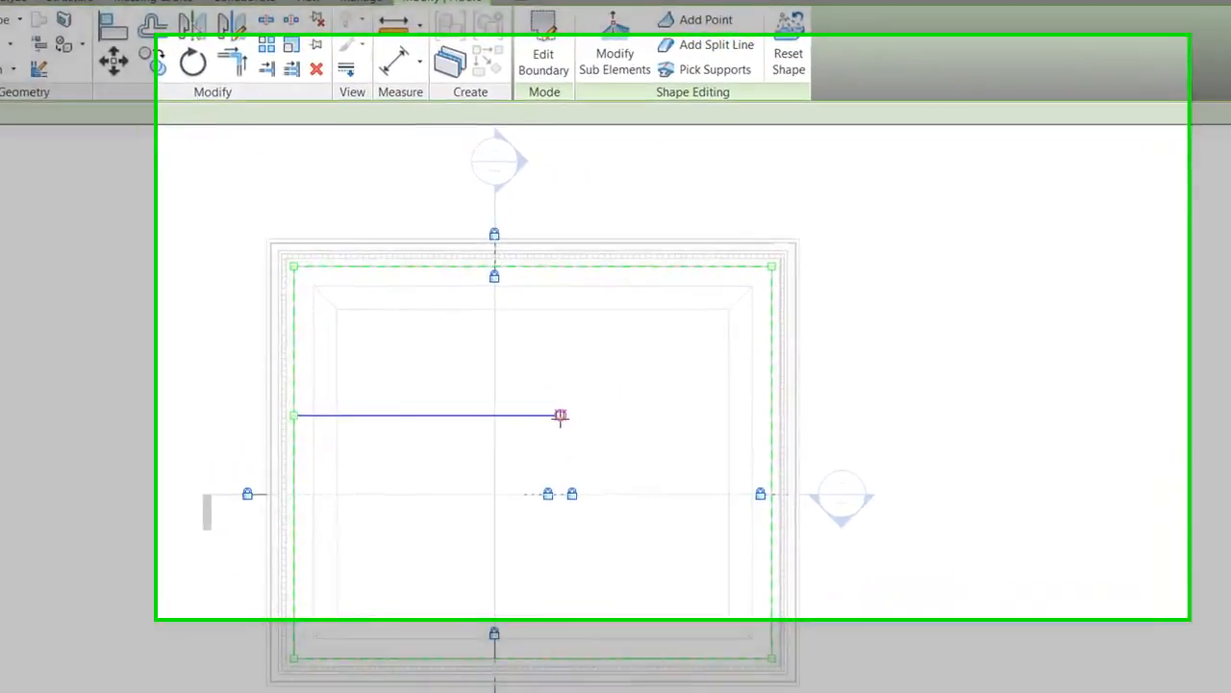
pyautogui.click(640, 378)
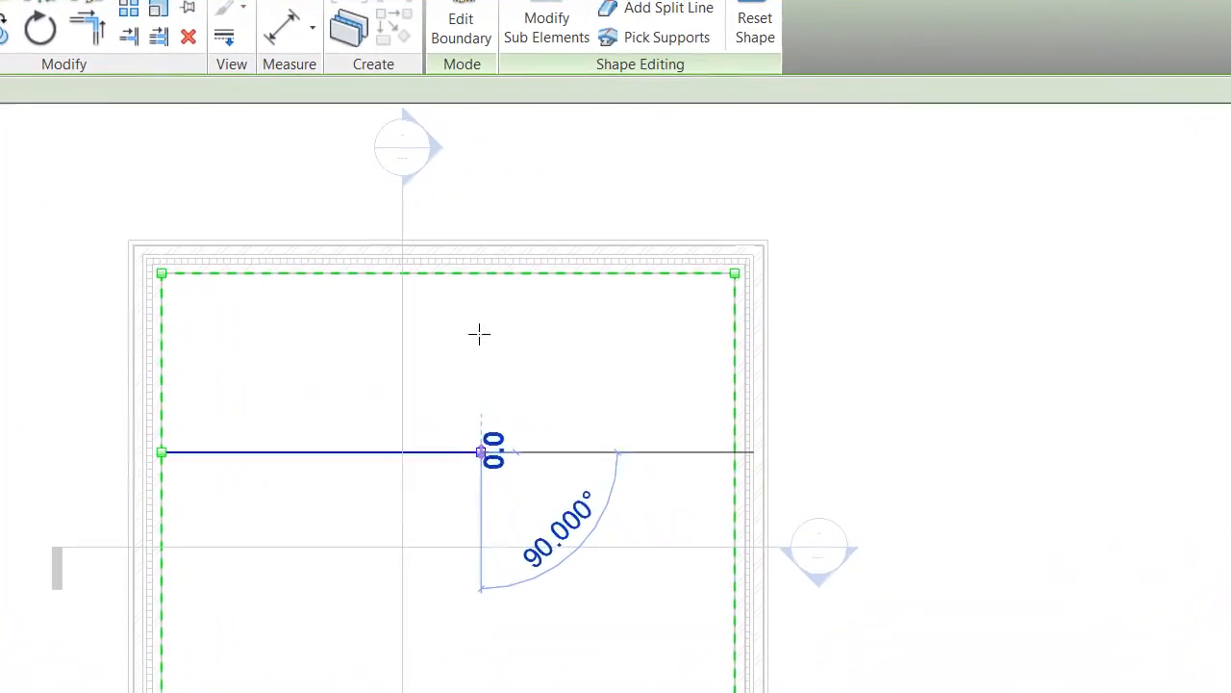
pyautogui.click(481, 273)
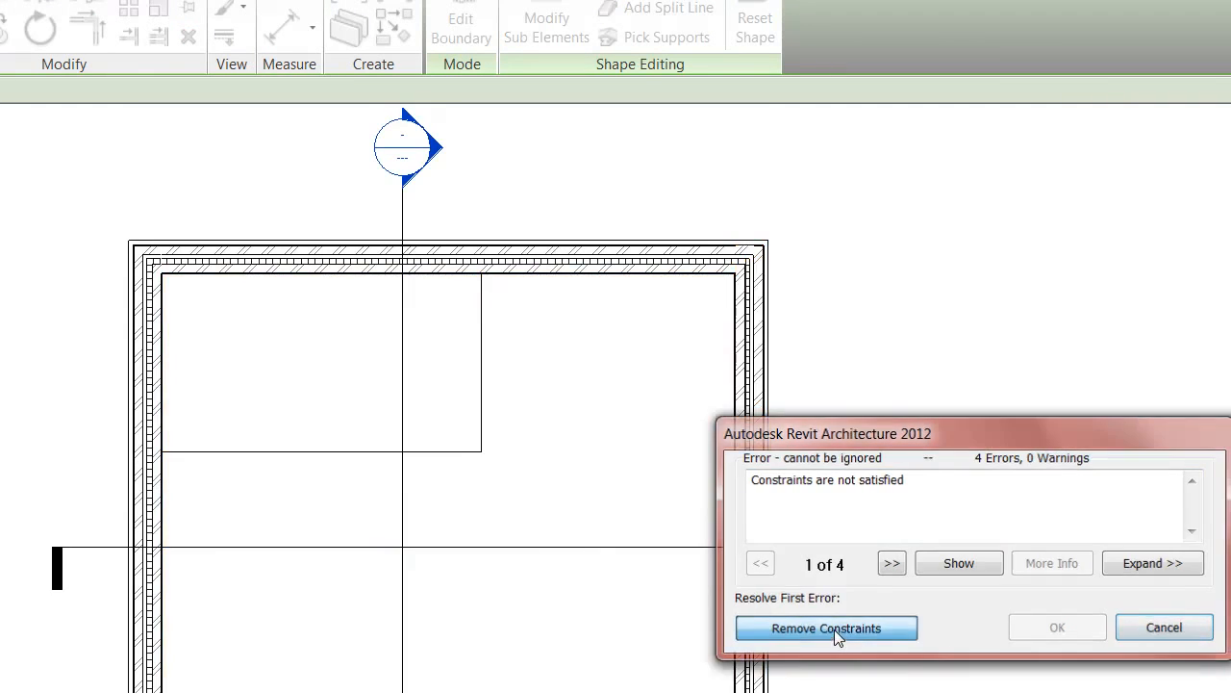
pyautogui.click(834, 629)
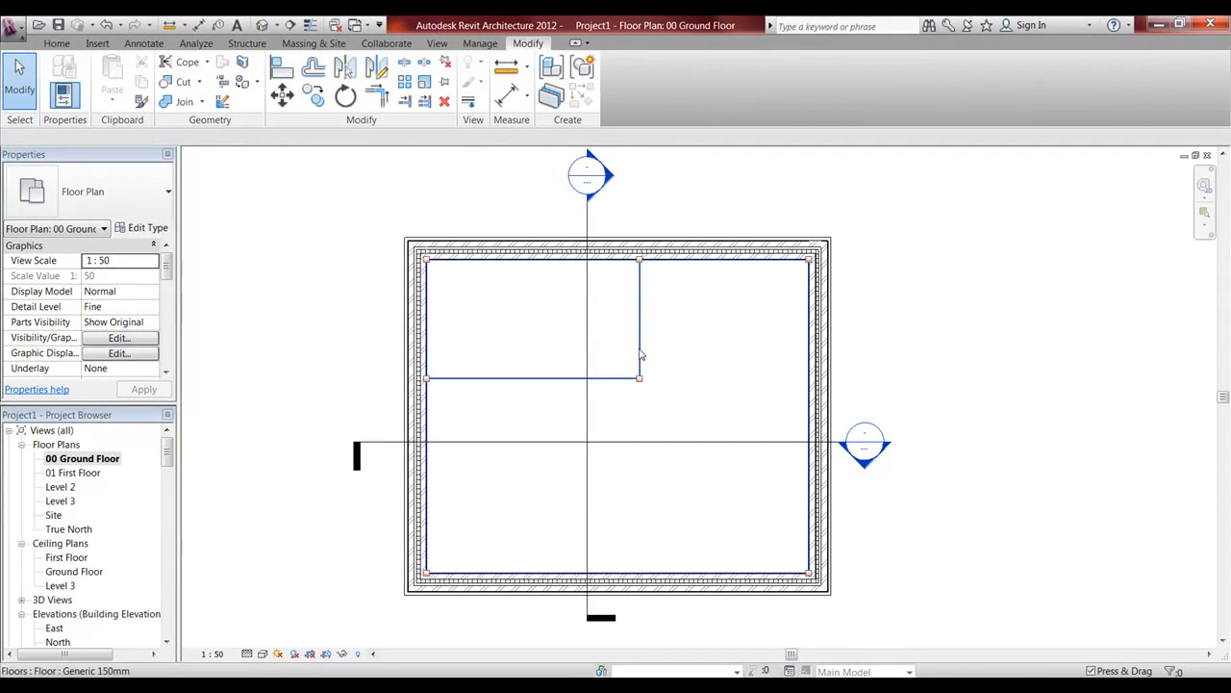
# Add a shape-editing point to the floor at the centre of the split-off corner rectangle.
pyautogui.click(640, 357)
pyautogui.click(684, 85)
pyautogui.click(748, 64)
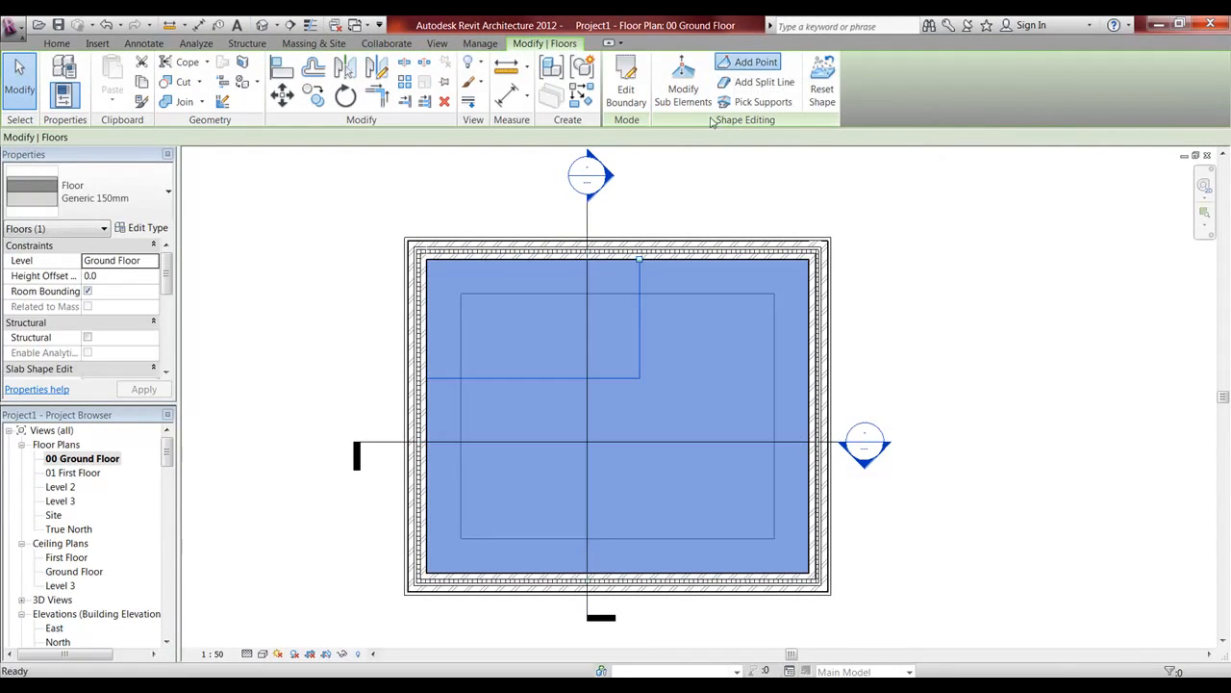
pyautogui.click(526, 318)
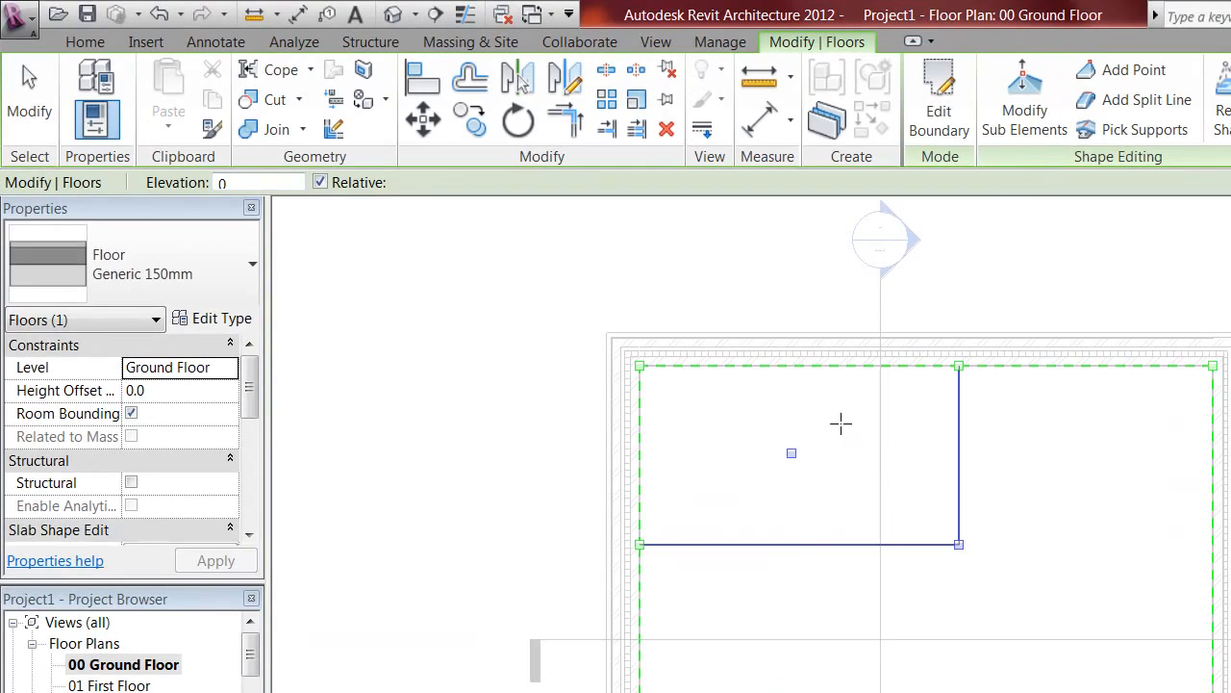
# Set the corner rectangle's centre point to an elevation of -50 and finish the shape editing without saving the project.
pyautogui.click(1023, 128)
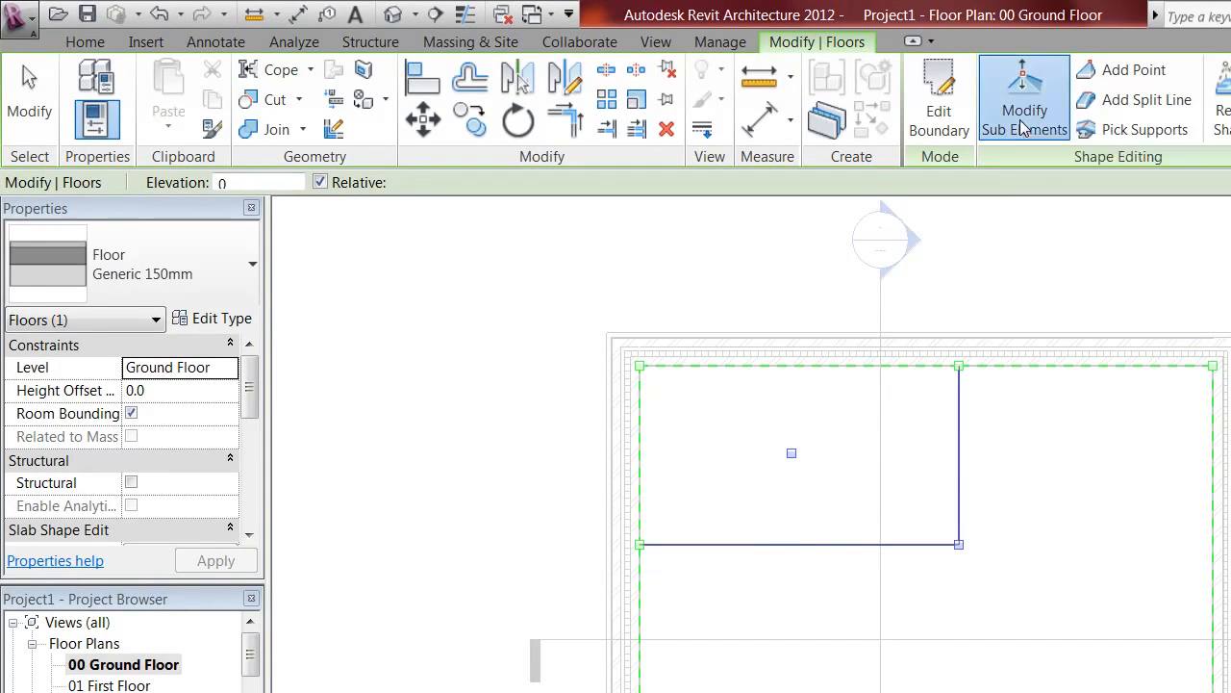
pyautogui.click(790, 457)
pyautogui.click(808, 454)
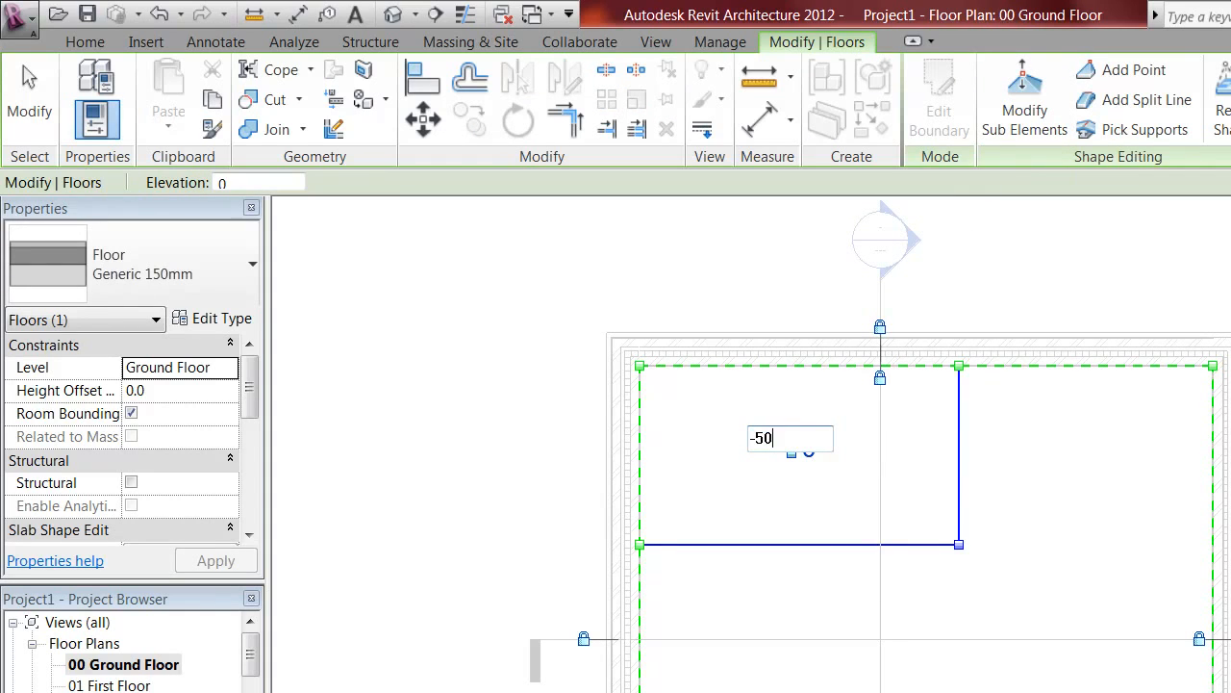
pyautogui.press('Return')
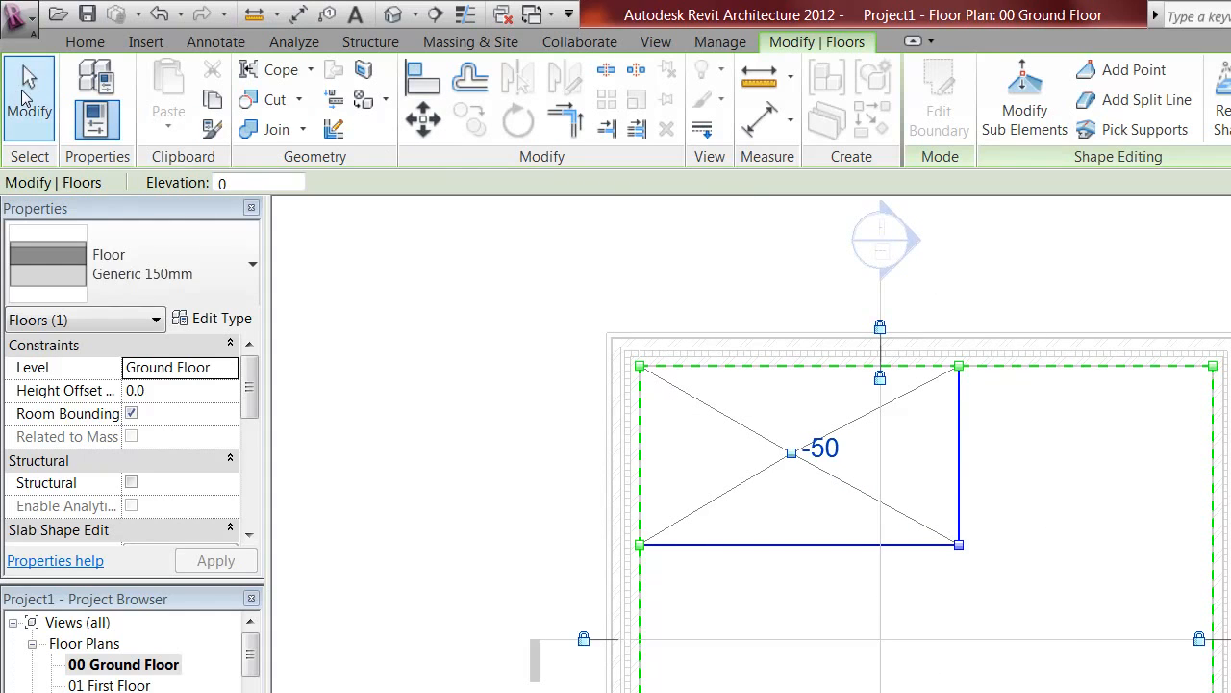
pyautogui.click(27, 96)
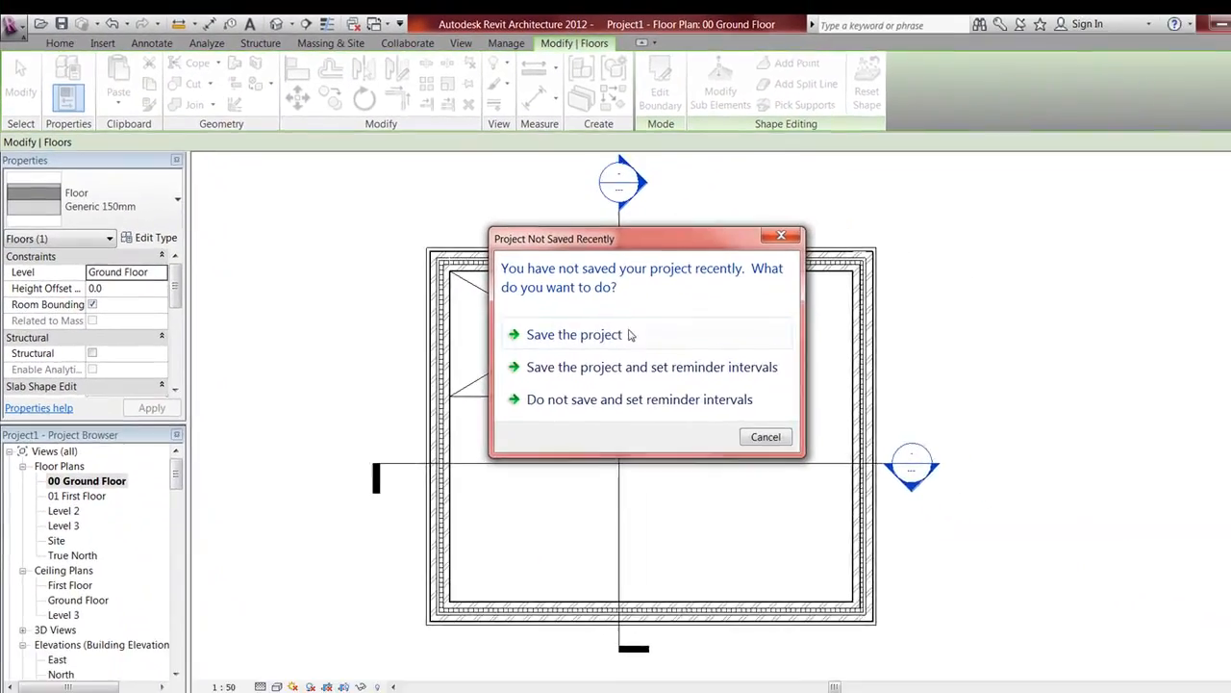
pyautogui.click(765, 436)
# Move the Section 2 line left across the lowered centre point and open the Section 2 view.
pyautogui.click(619, 232)
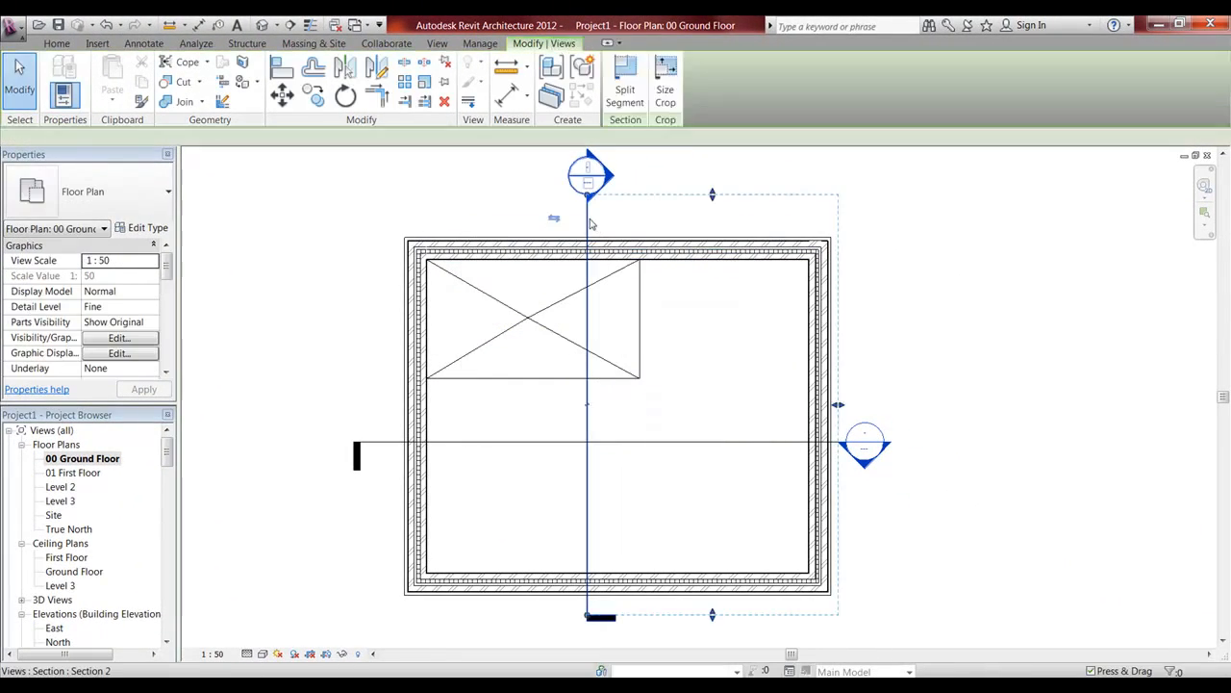
pyautogui.moveTo(592, 225); pyautogui.dragTo(532, 227)
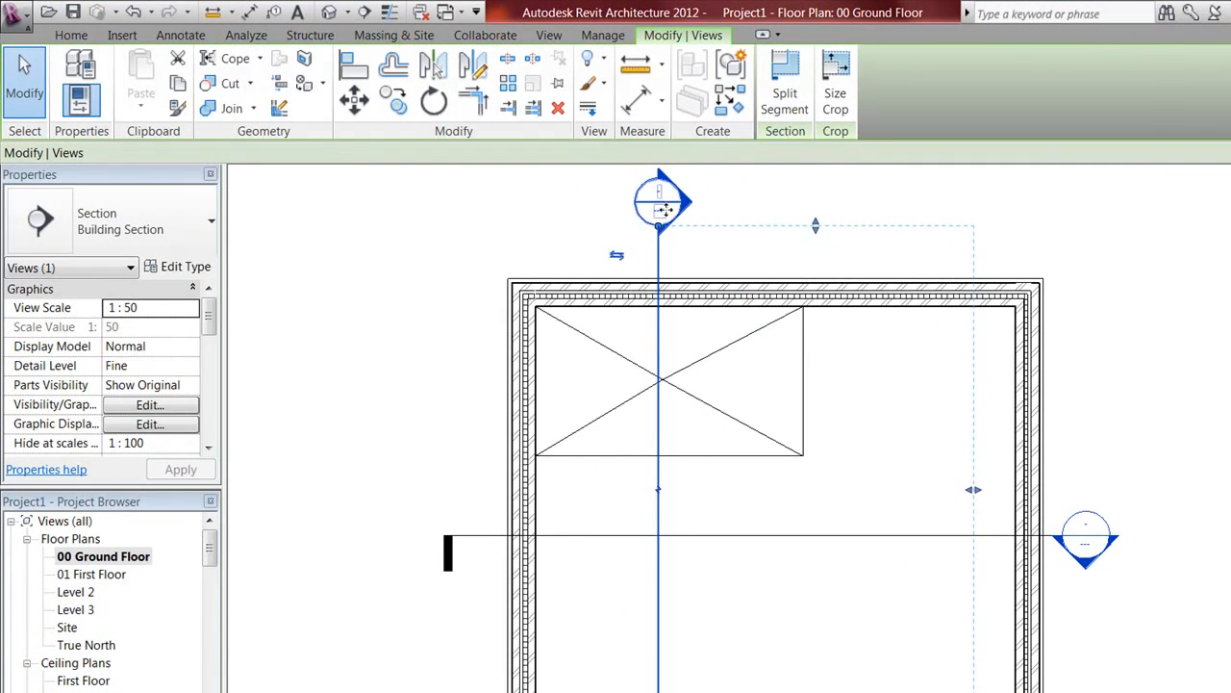
pyautogui.click(715, 198)
pyautogui.doubleClick(675, 200)
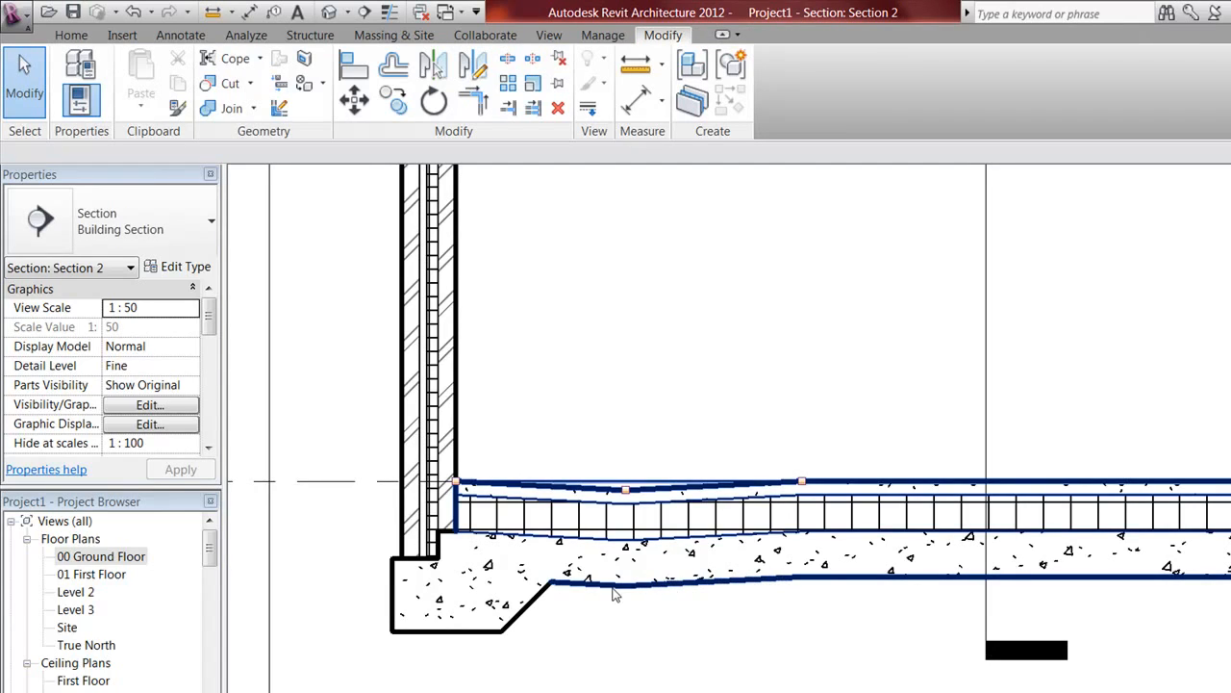
# Make the Thermal/Air insulation layer variable in the Generic 150mm floor type's structure.
pyautogui.click(640, 490)
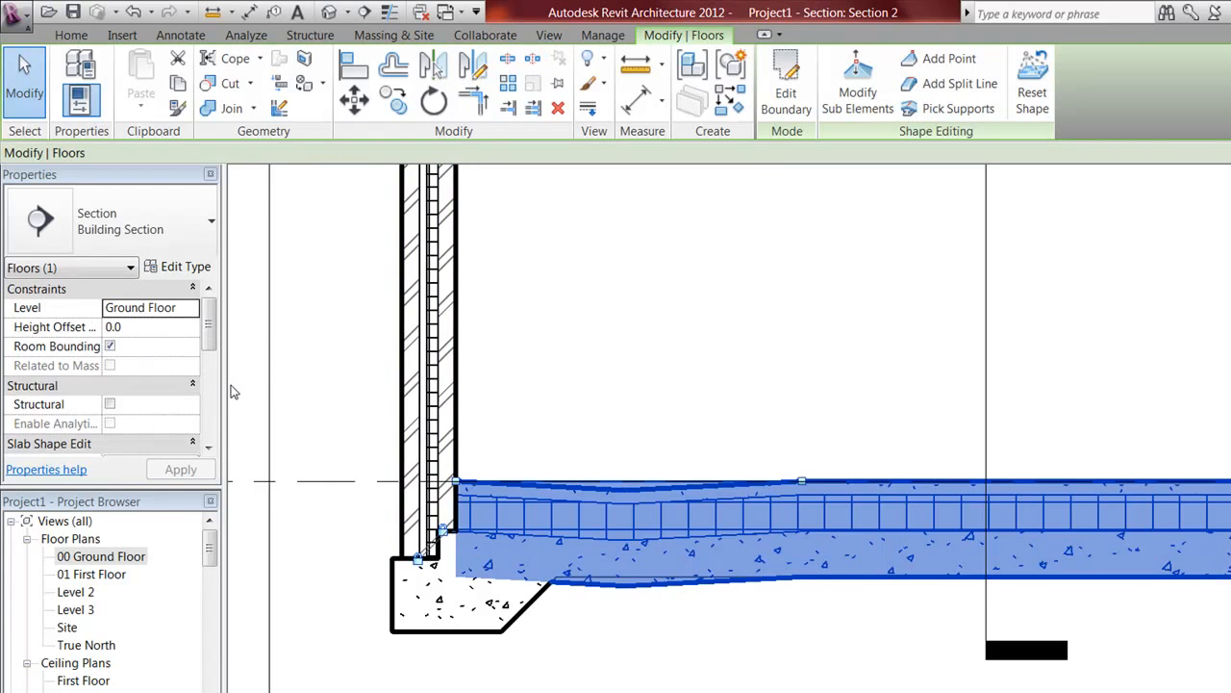
pyautogui.click(196, 272)
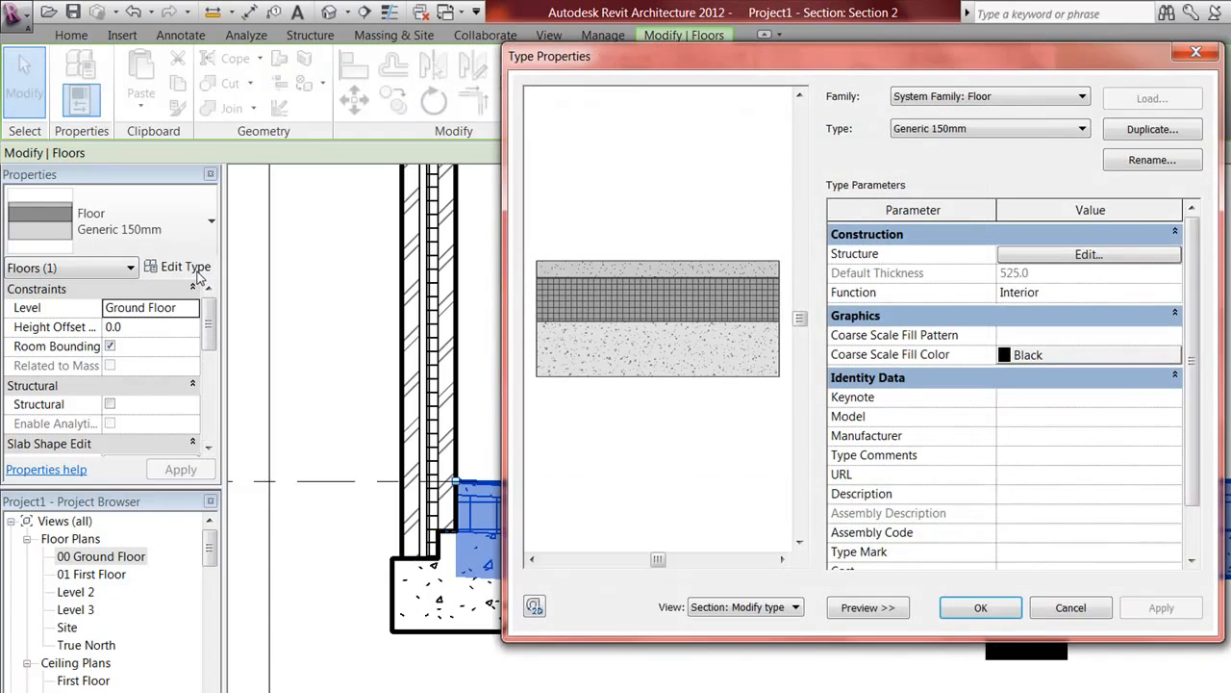
pyautogui.click(1051, 255)
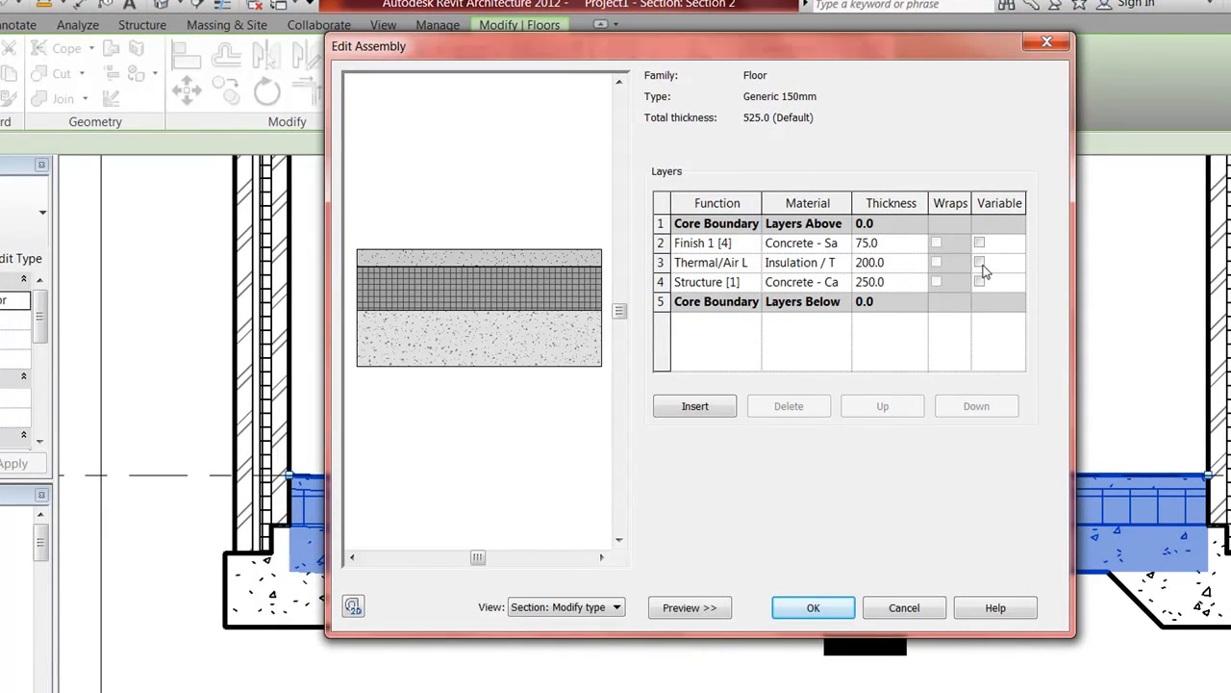
pyautogui.click(979, 262)
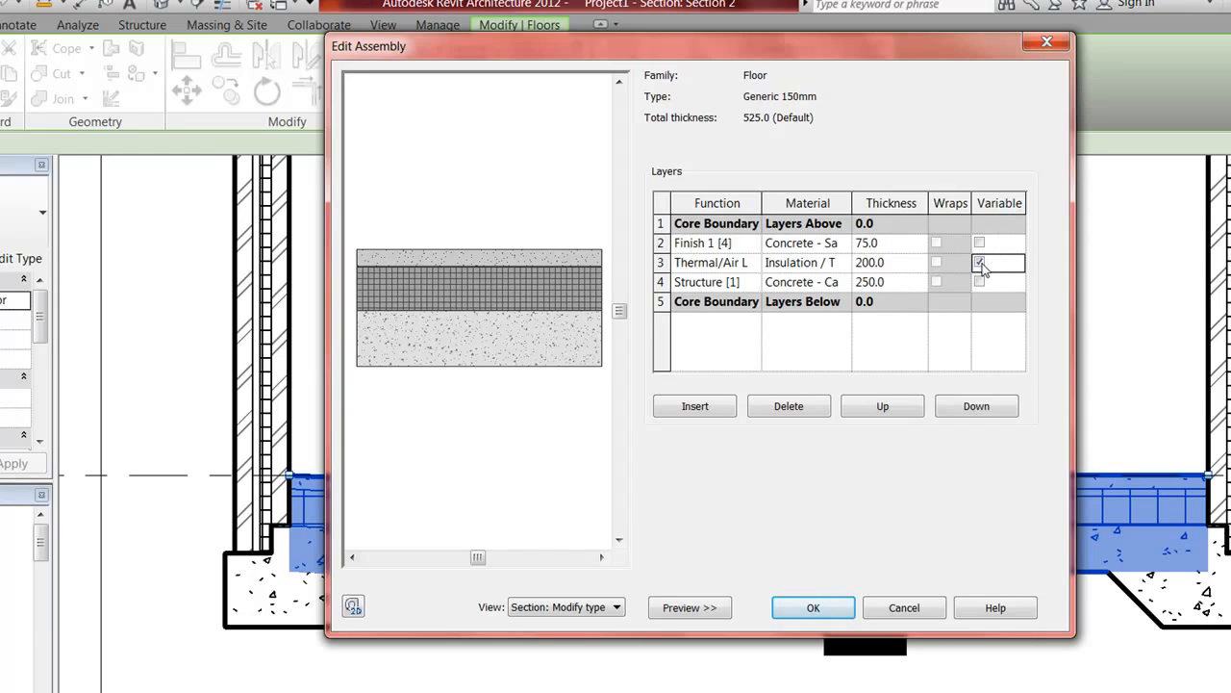
pyautogui.click(835, 609)
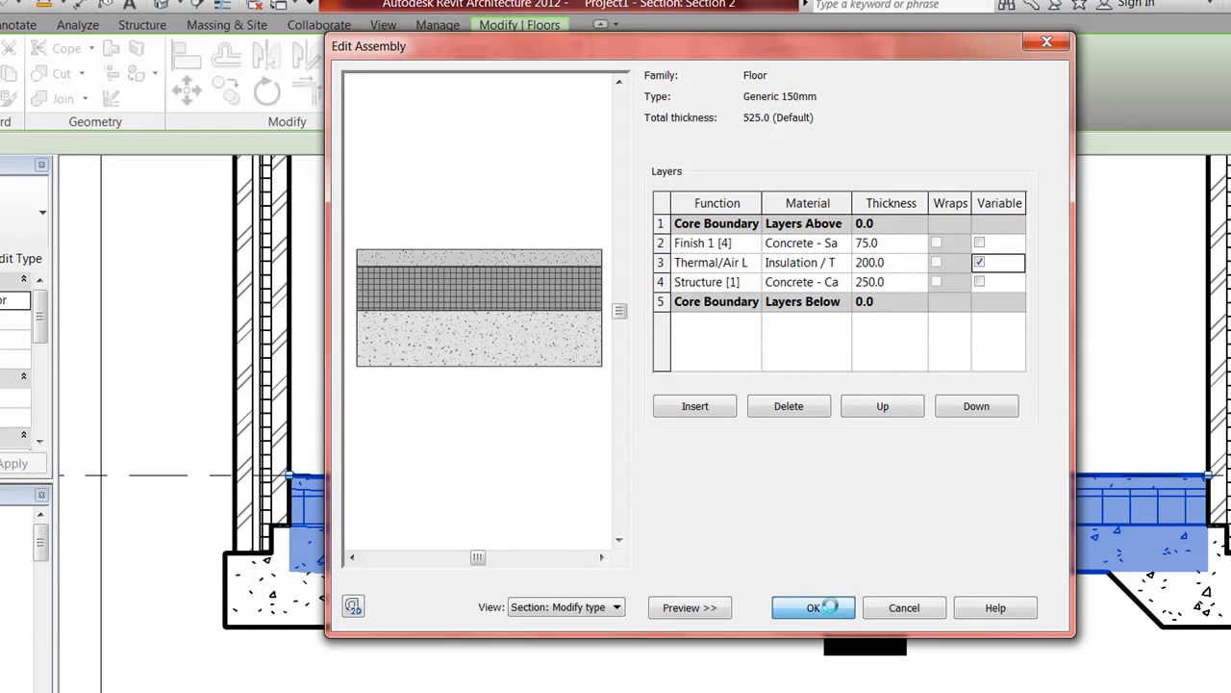
pyautogui.click(834, 609)
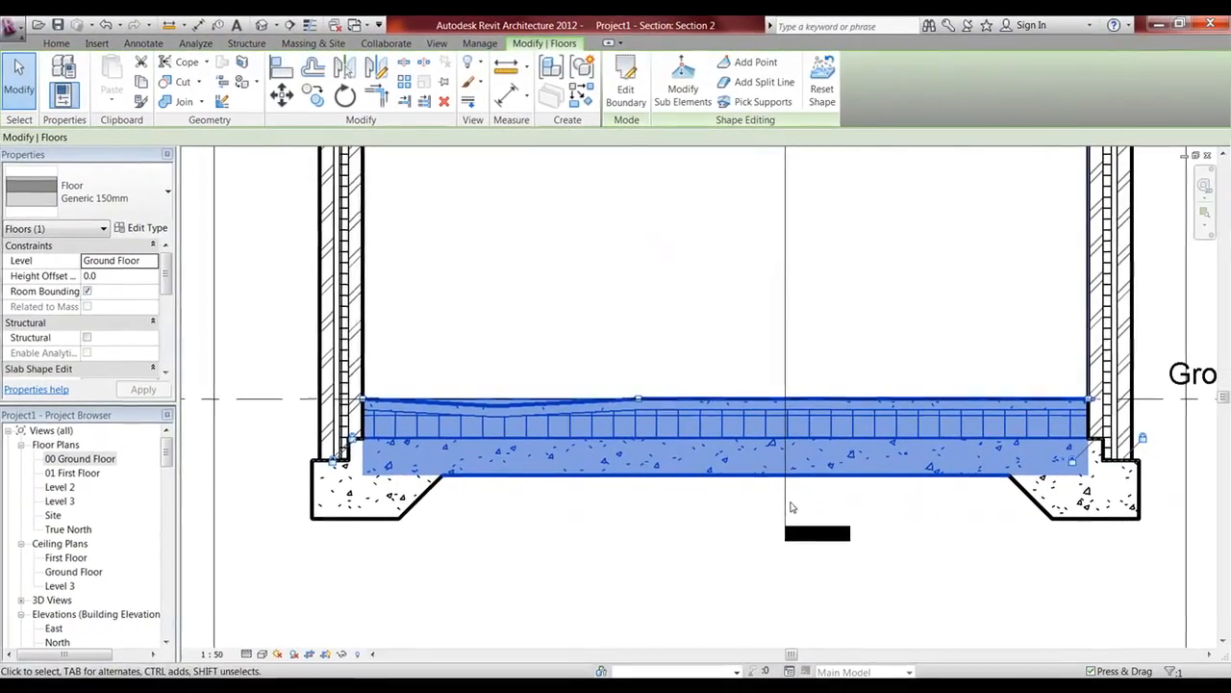
# Set the Section 2 view scale to 1:20.
pyautogui.click(527, 599)
pyautogui.scroll(5, 452, 423)
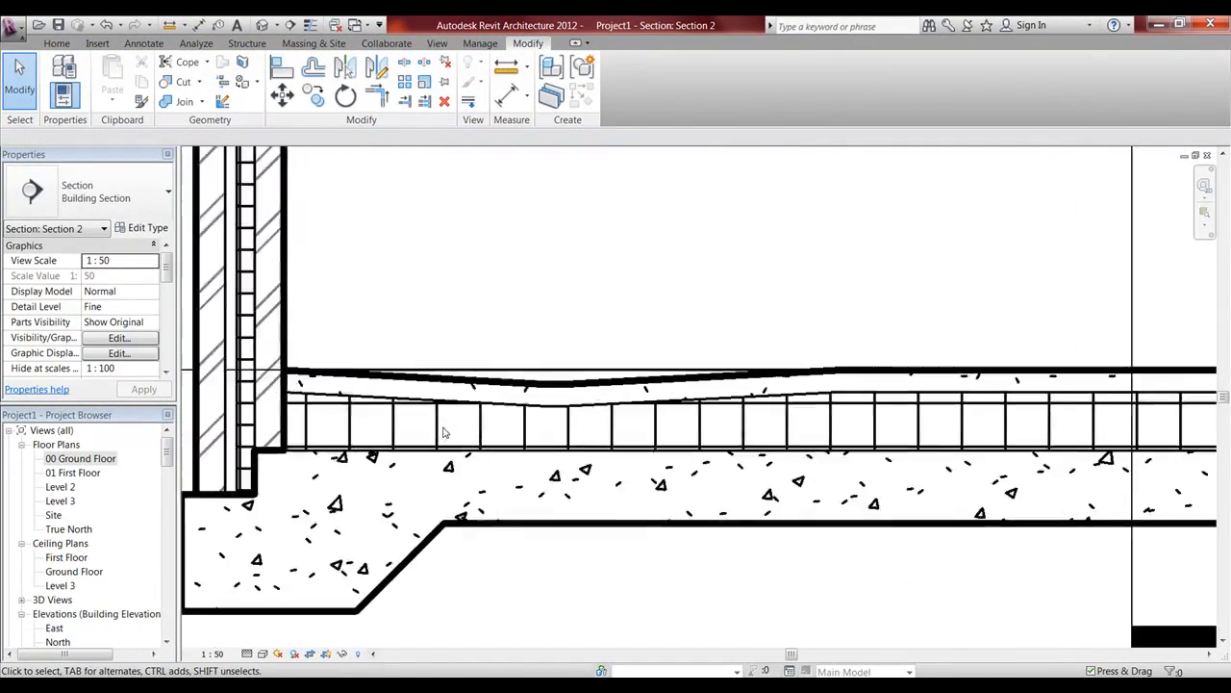
pyautogui.scroll(-2, 335, 393)
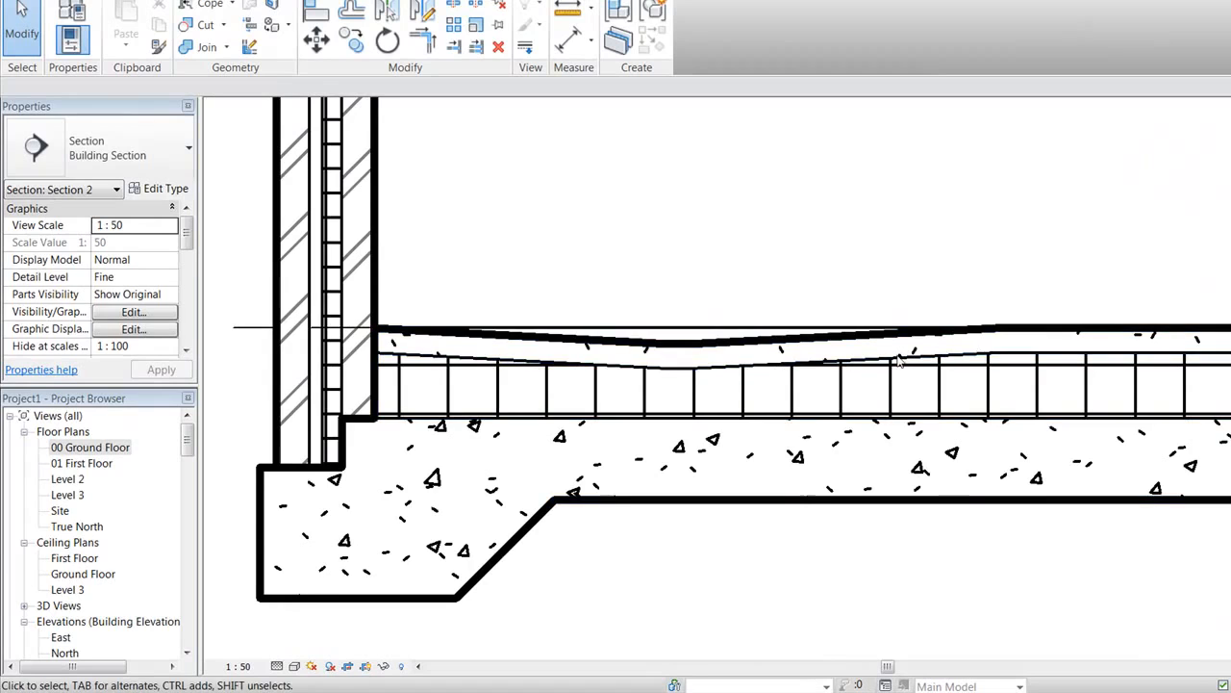
pyautogui.scroll(-2, 779, 370)
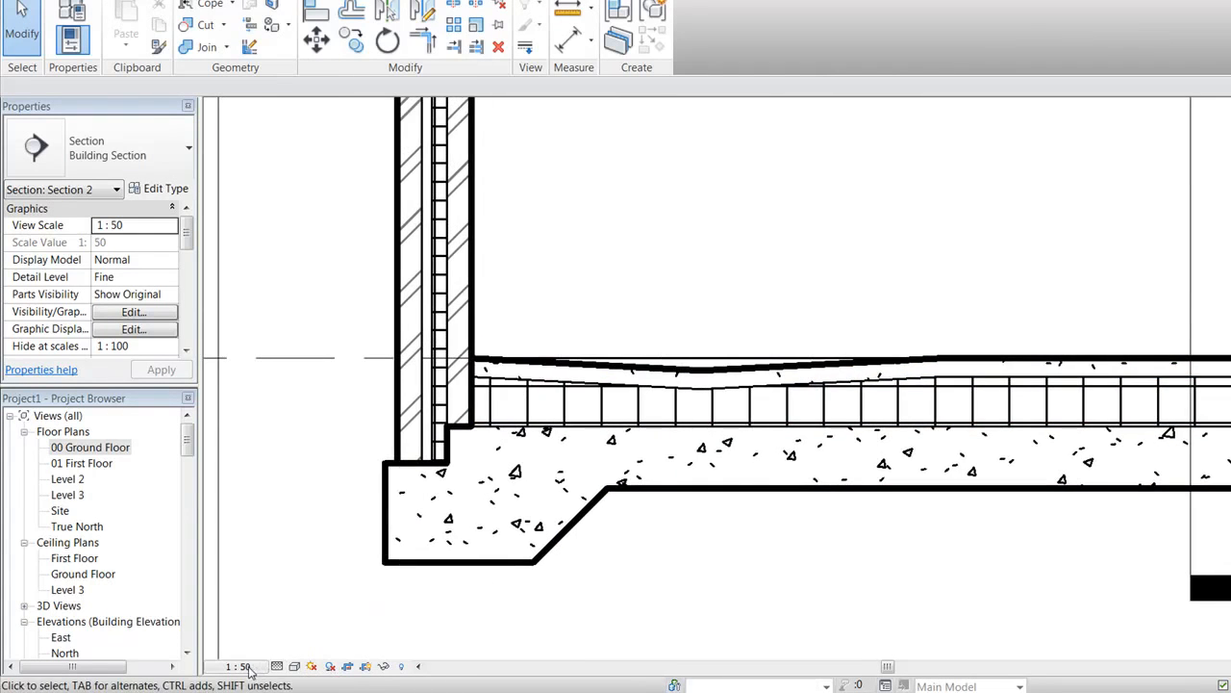
pyautogui.click(249, 668)
pyautogui.click(260, 550)
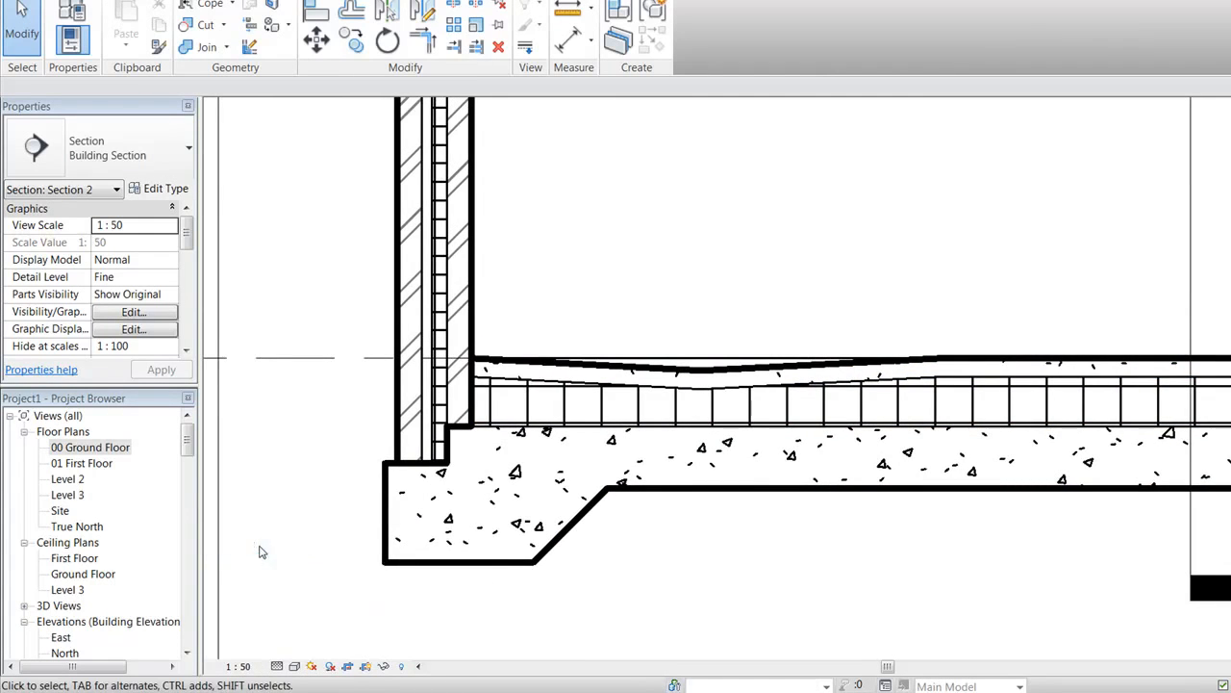
pyautogui.click(242, 666)
pyautogui.click(255, 521)
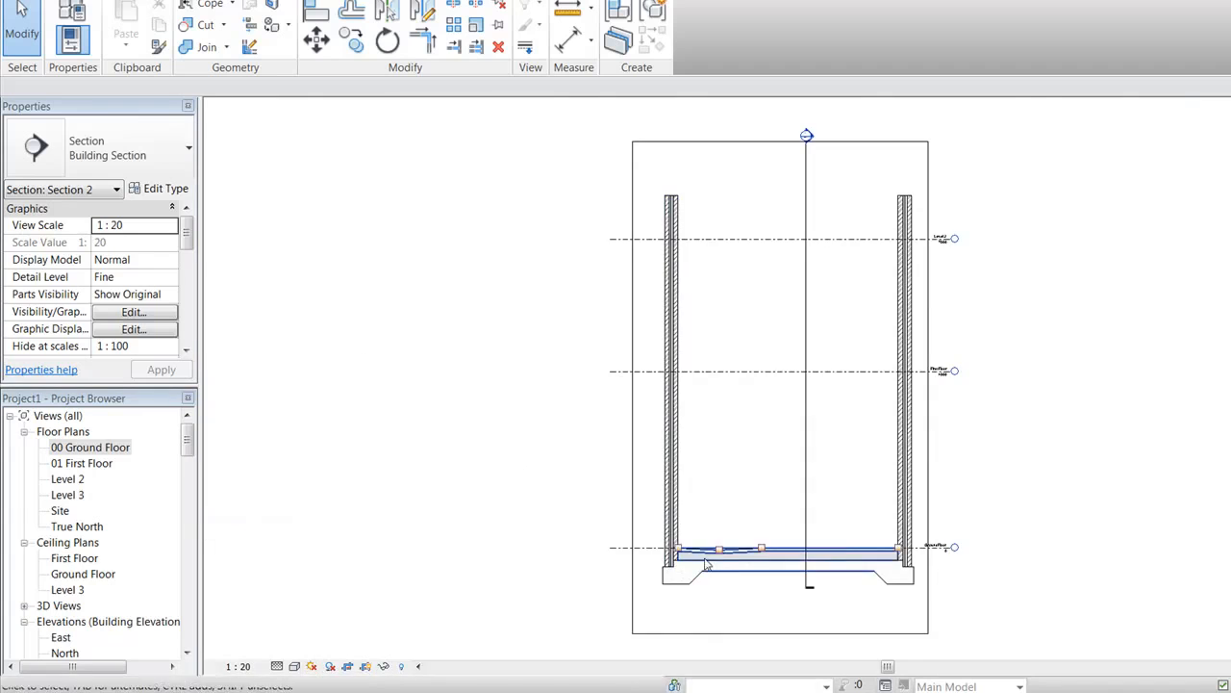
pyautogui.scroll(5, 705, 564)
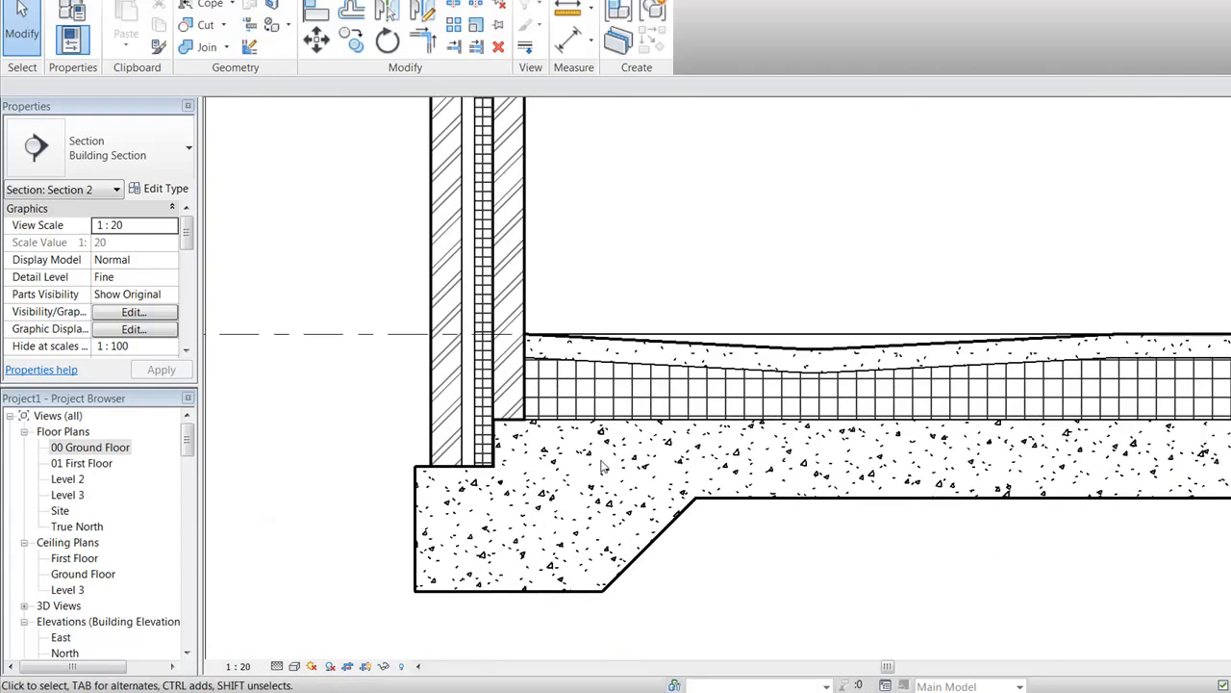
# Join the cavity wall beside the lowered floor area to the slab's thickened edge and to the layered floor.
pyautogui.click(206, 48)
pyautogui.click(499, 396)
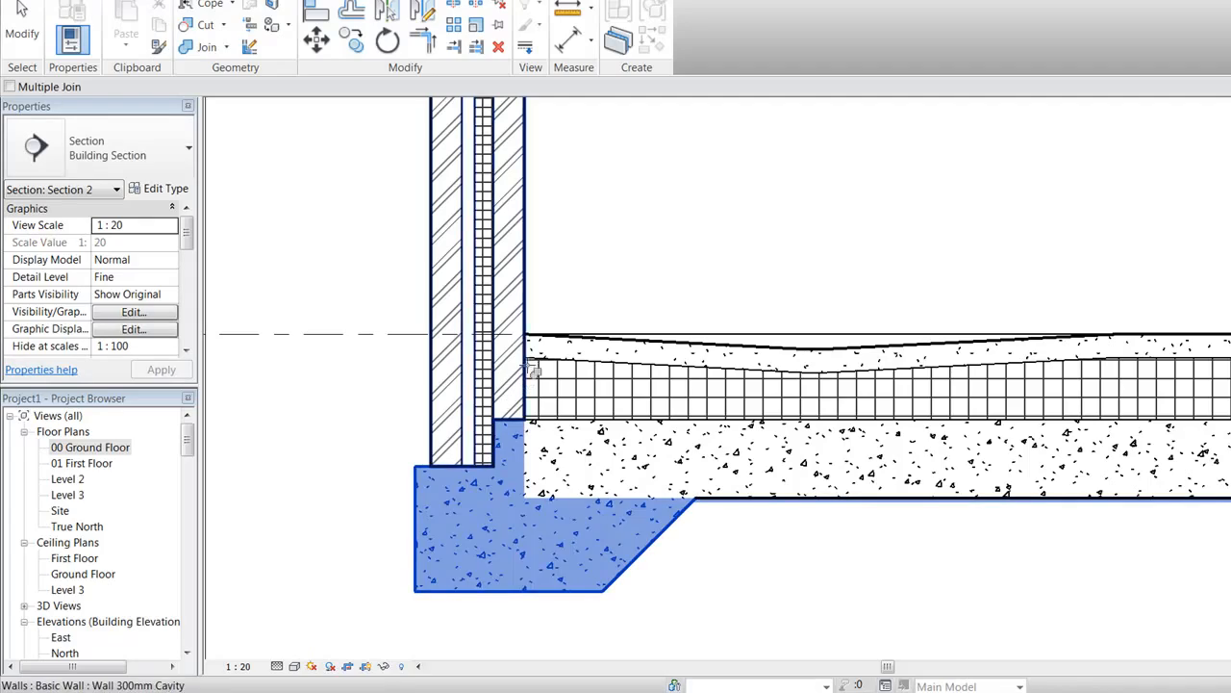
pyautogui.click(528, 320)
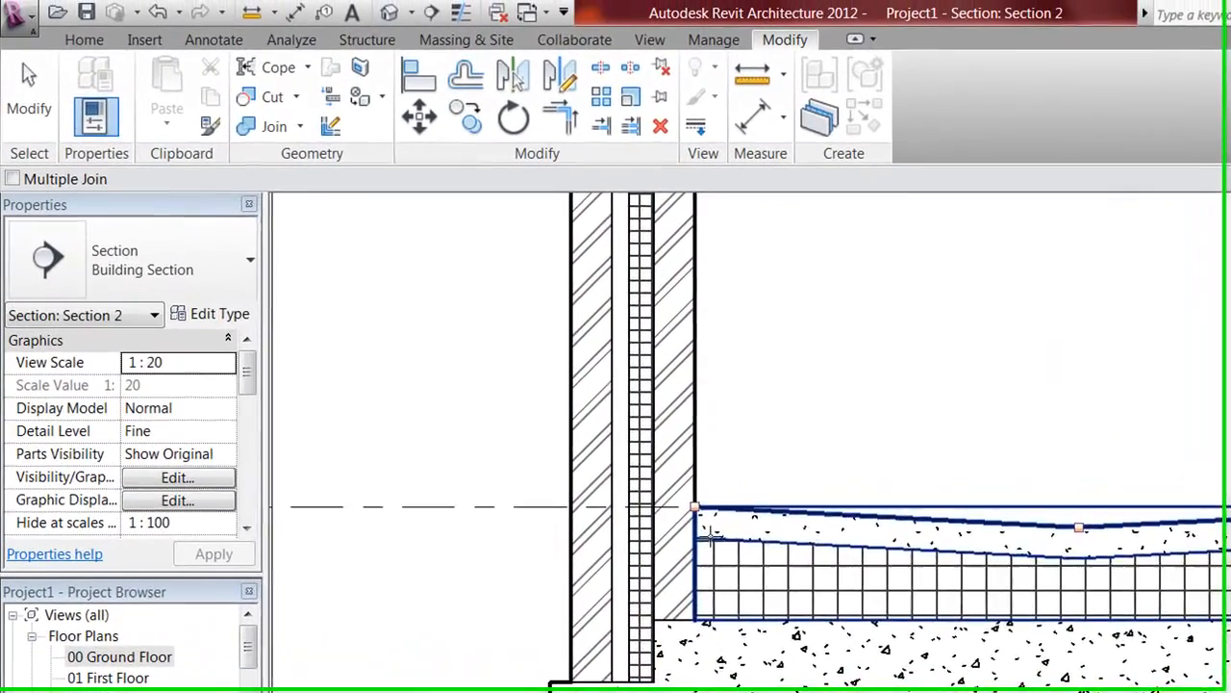
pyautogui.click(710, 537)
pyautogui.click(695, 473)
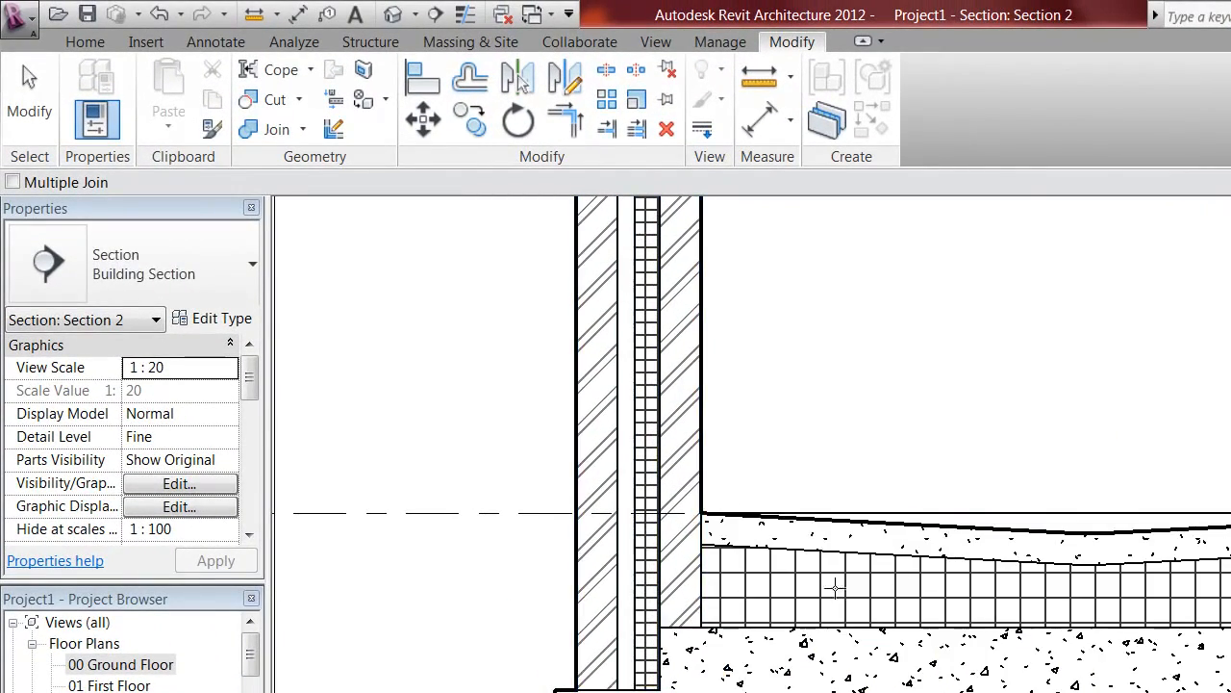
# Join the cavity wall at the opposite end of the section to the slab's thickened edge and to the layered floor.
pyautogui.moveTo(827, 581); pyautogui.dragTo(724, 588, button='middle')
pyautogui.scroll(3, 994, 527)
pyautogui.scroll(-2, 991, 529)
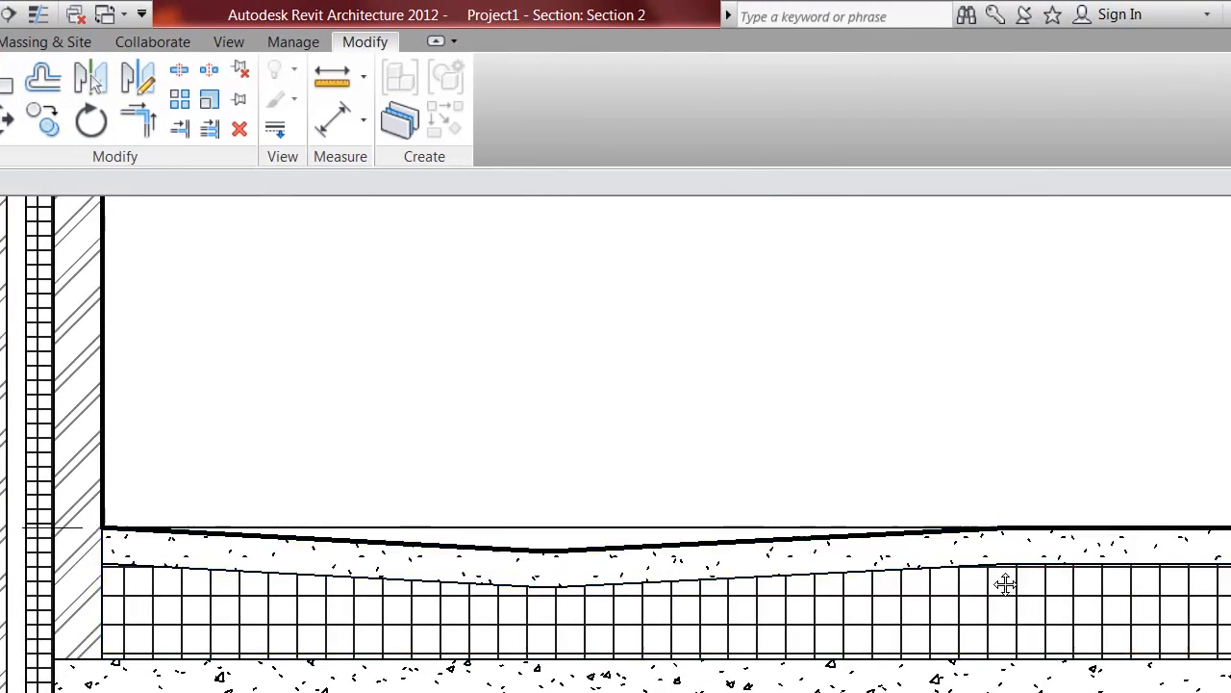
pyautogui.moveTo(1006, 583); pyautogui.dragTo(677, 545, button='middle')
pyautogui.scroll(-1, 677, 544)
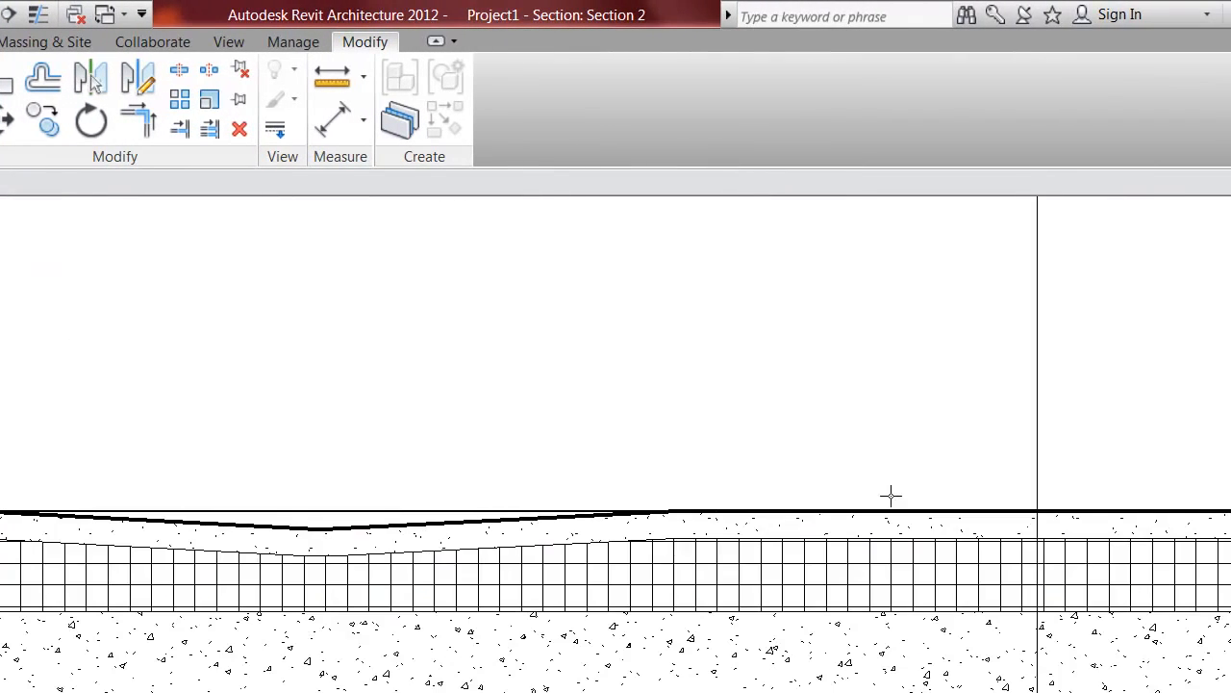
pyautogui.moveTo(1189, 525); pyautogui.dragTo(701, 546, button='middle')
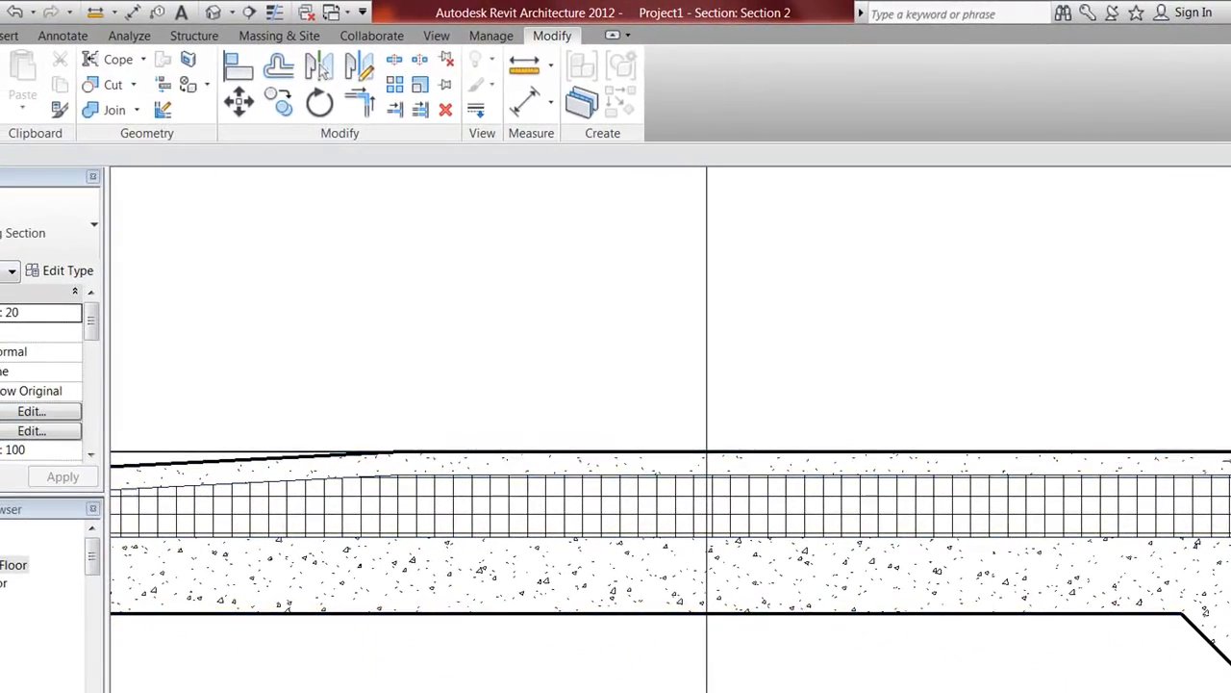
pyautogui.moveTo(1124, 552); pyautogui.dragTo(725, 525, button='middle')
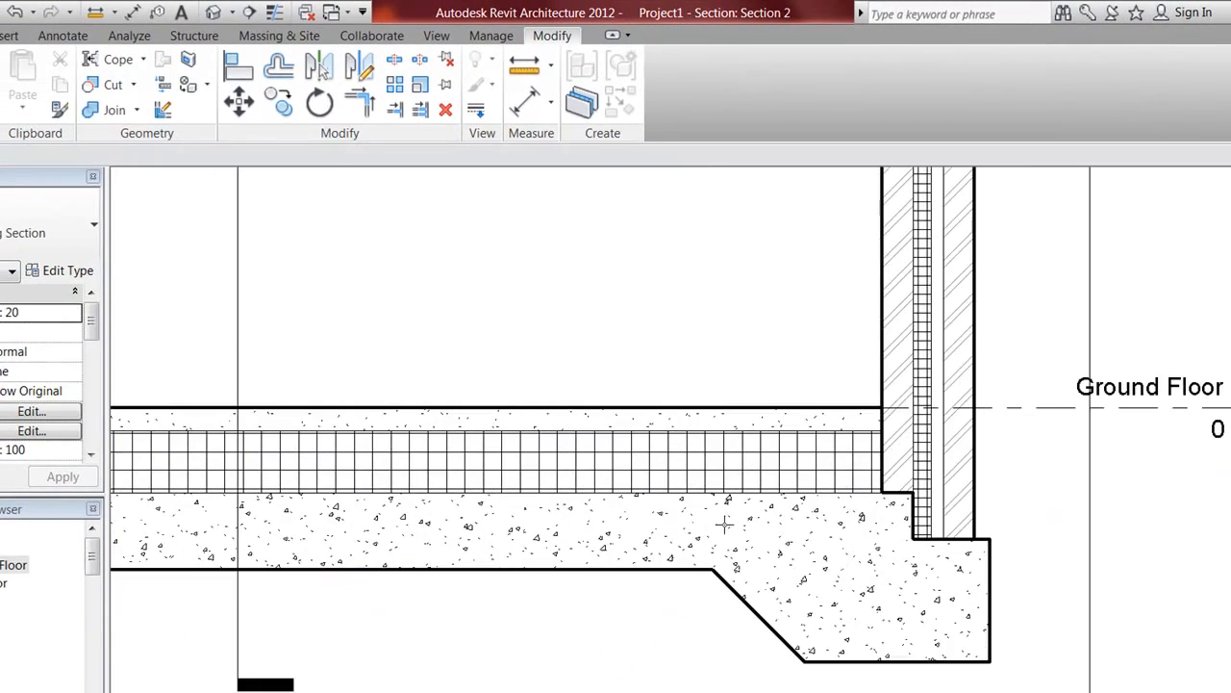
pyautogui.click(949, 549)
pyautogui.press('Escape')
pyautogui.click(977, 520)
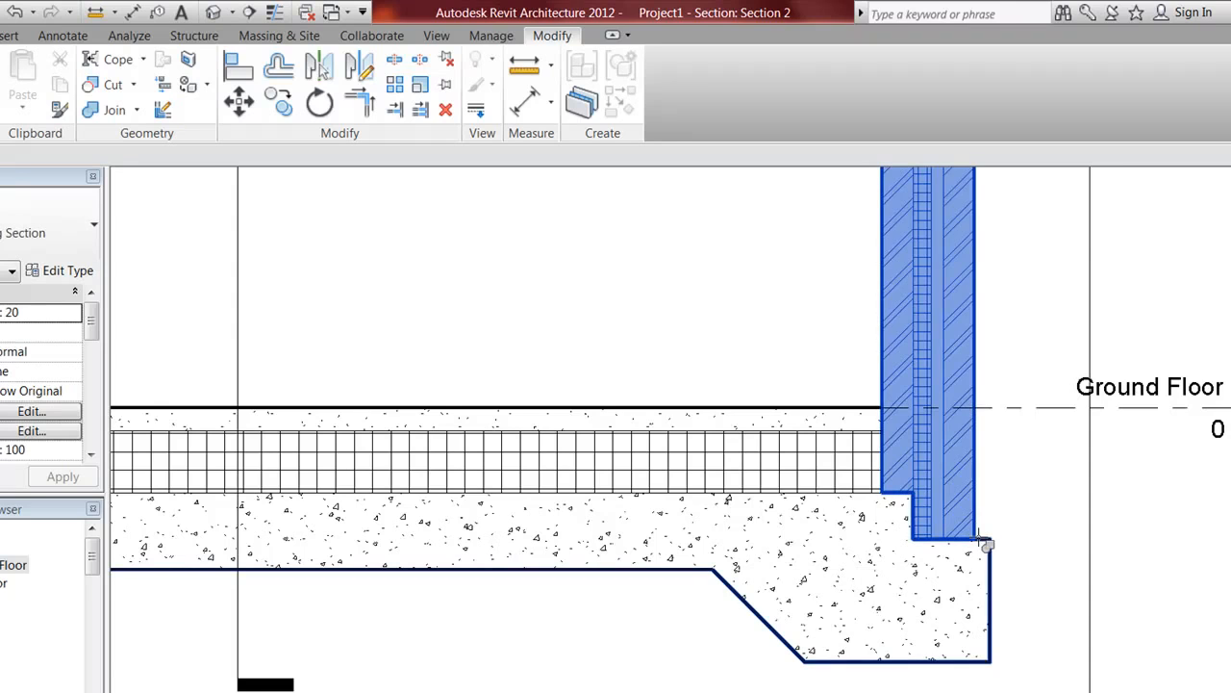
pyautogui.press('Escape')
pyautogui.click(863, 407)
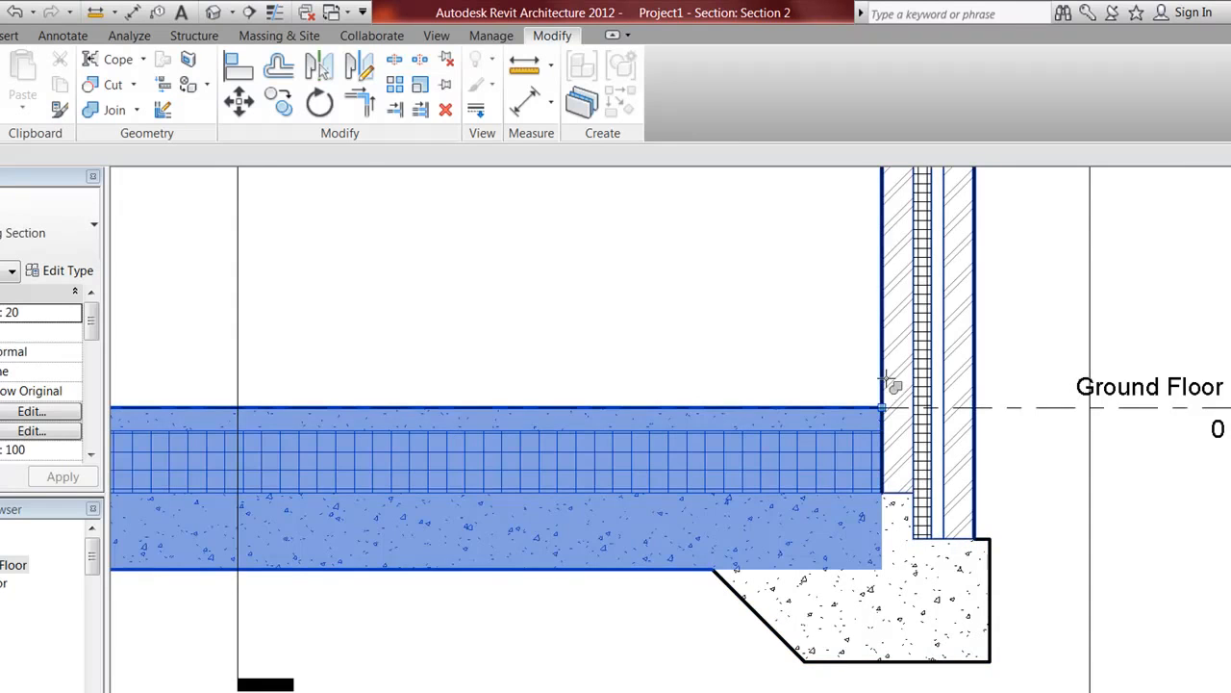
pyautogui.press('Escape')
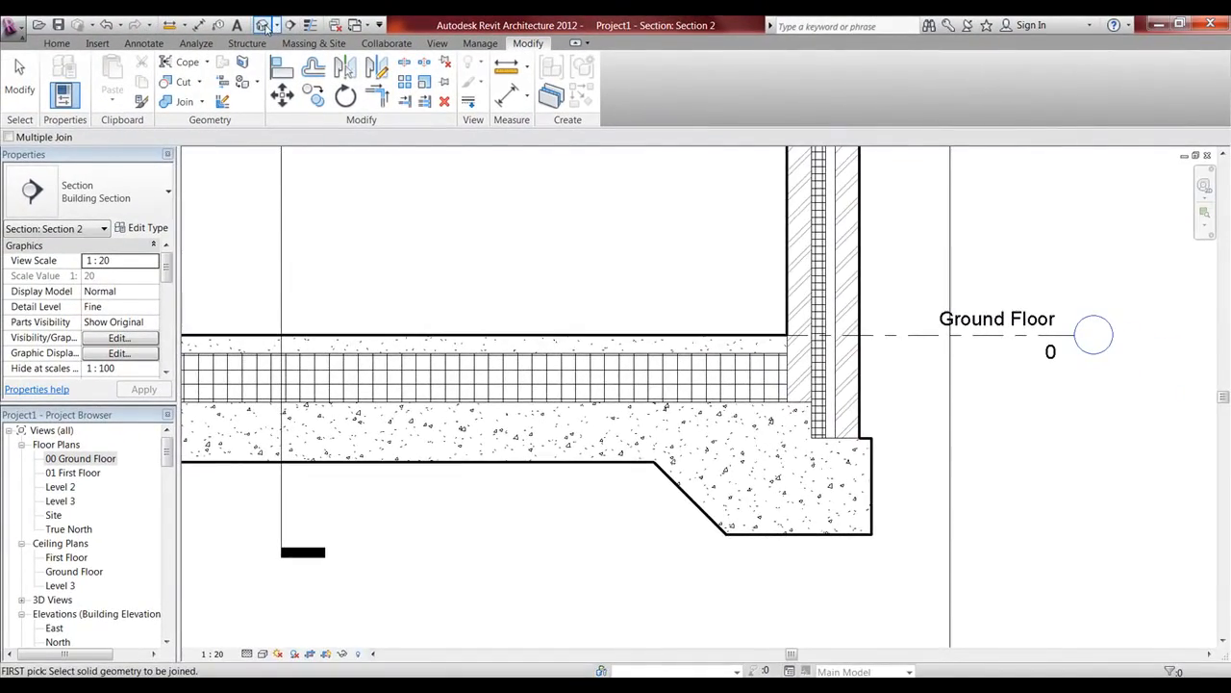
# In the default 3D view, move one section box side inward across the building and extend the previously cut front beyond the walls.
pyautogui.click(264, 25)
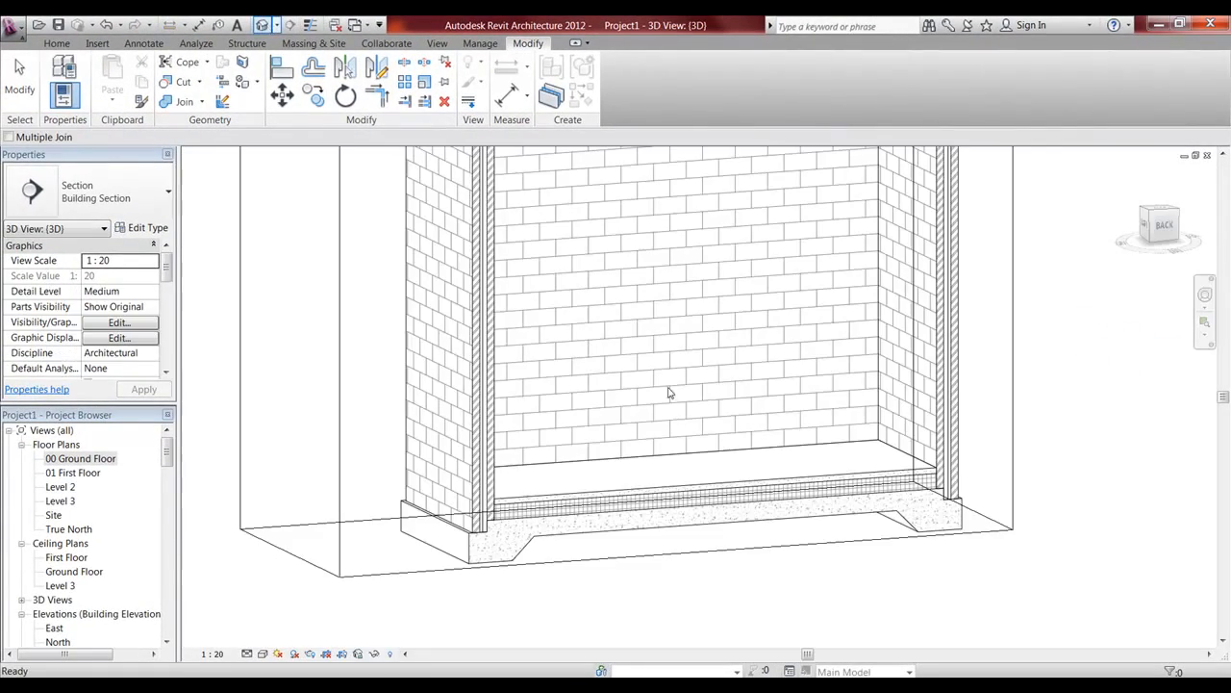
pyautogui.scroll(-2, 704, 401)
pyautogui.press('Escape')
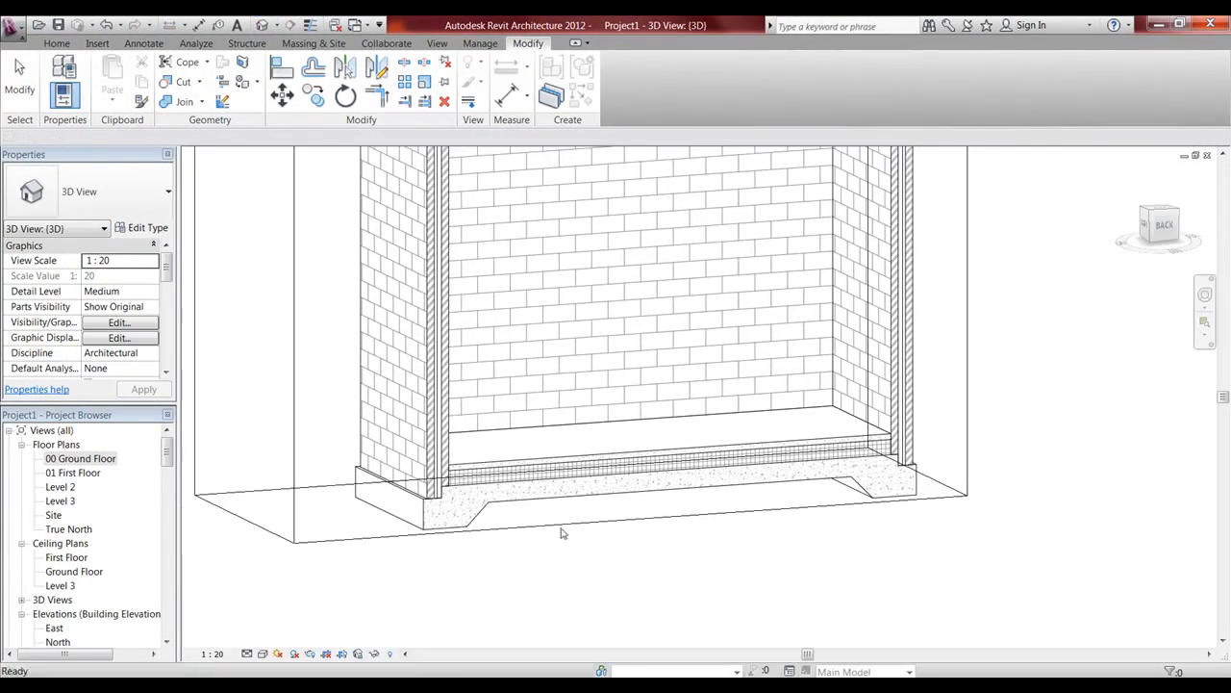
pyautogui.click(564, 525)
pyautogui.scroll(-2, 443, 358)
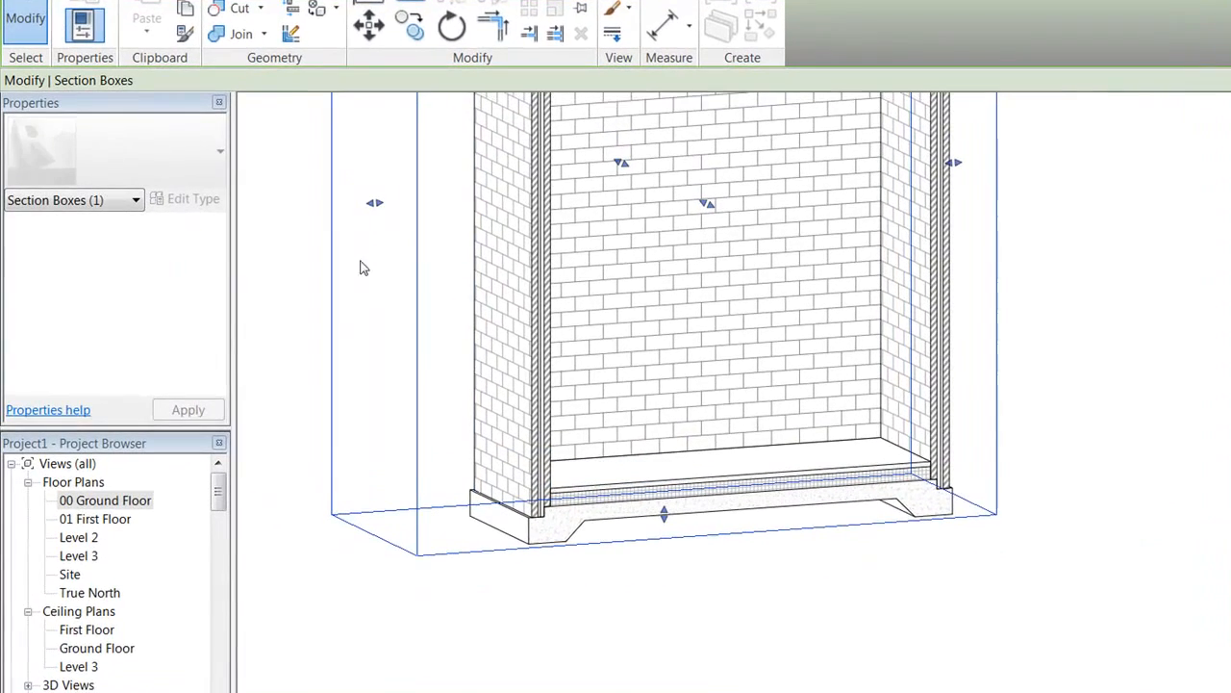
pyautogui.moveTo(376, 206); pyautogui.dragTo(610, 190)
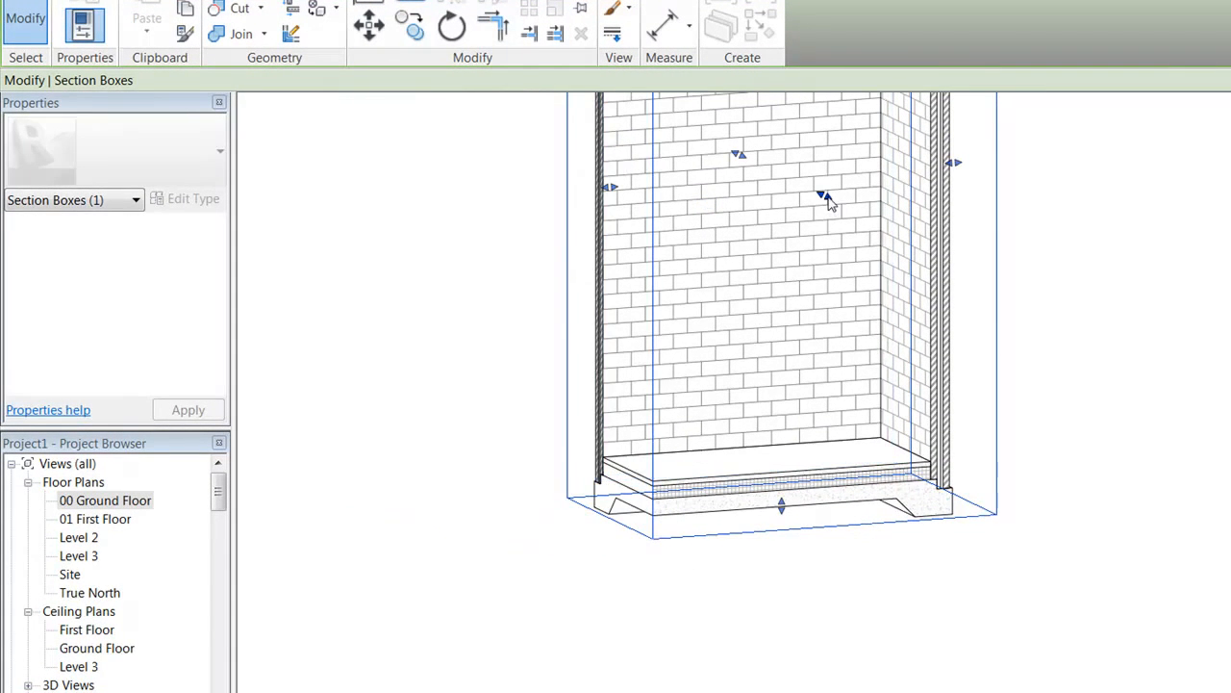
pyautogui.moveTo(827, 199); pyautogui.dragTo(1023, 411)
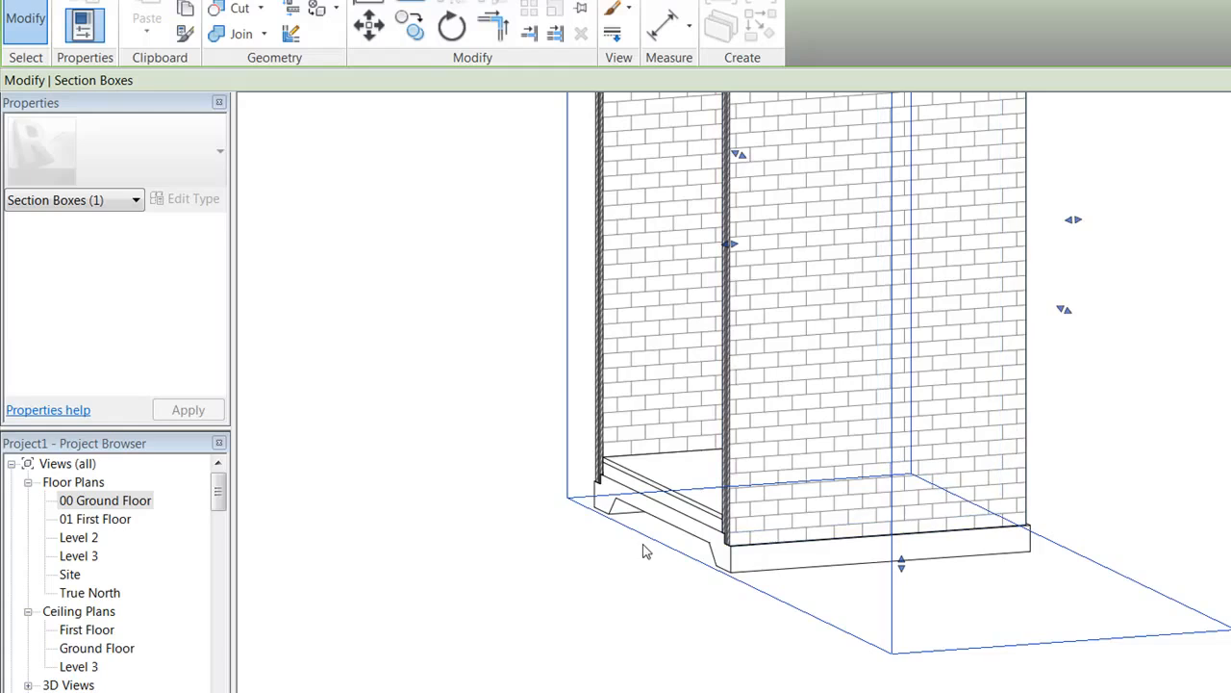
# Move the section box's cutting face further inward so it slices through the lowered centre point of the floor.
pyautogui.keyDown('shift'); pyautogui.moveTo(663, 558); pyautogui.dragTo(1103, 392, button='middle'); pyautogui.keyUp('shift')
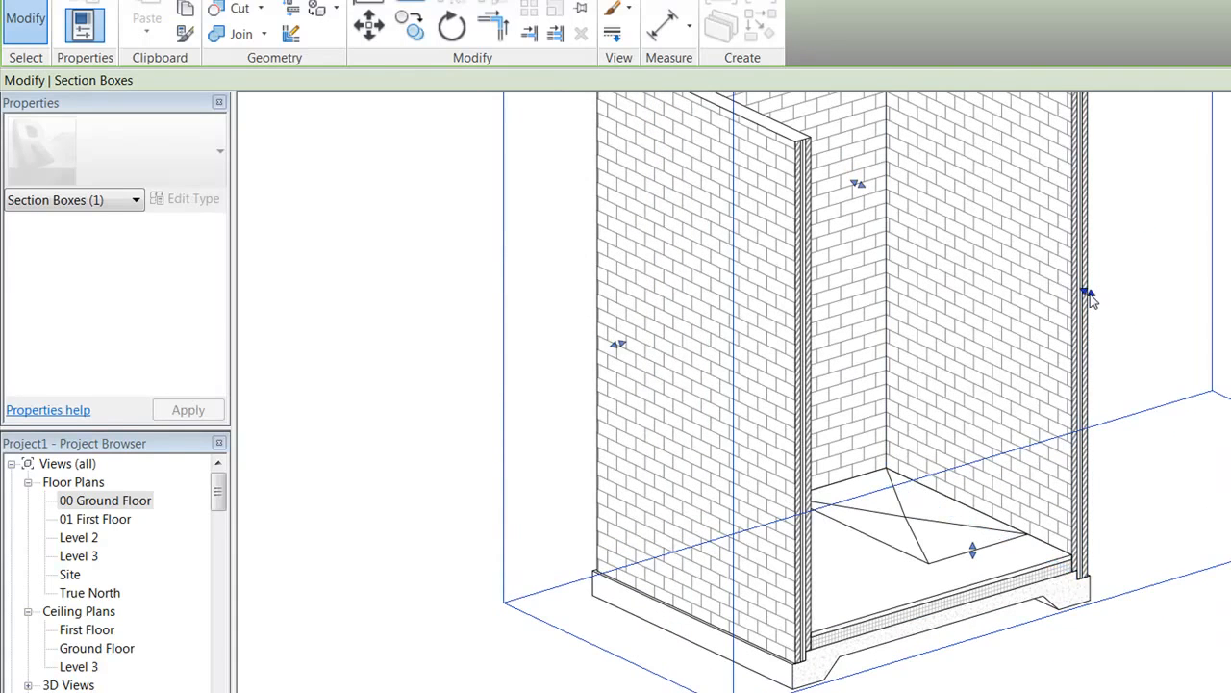
pyautogui.moveTo(1087, 292); pyautogui.dragTo(939, 311)
pyautogui.click(962, 591)
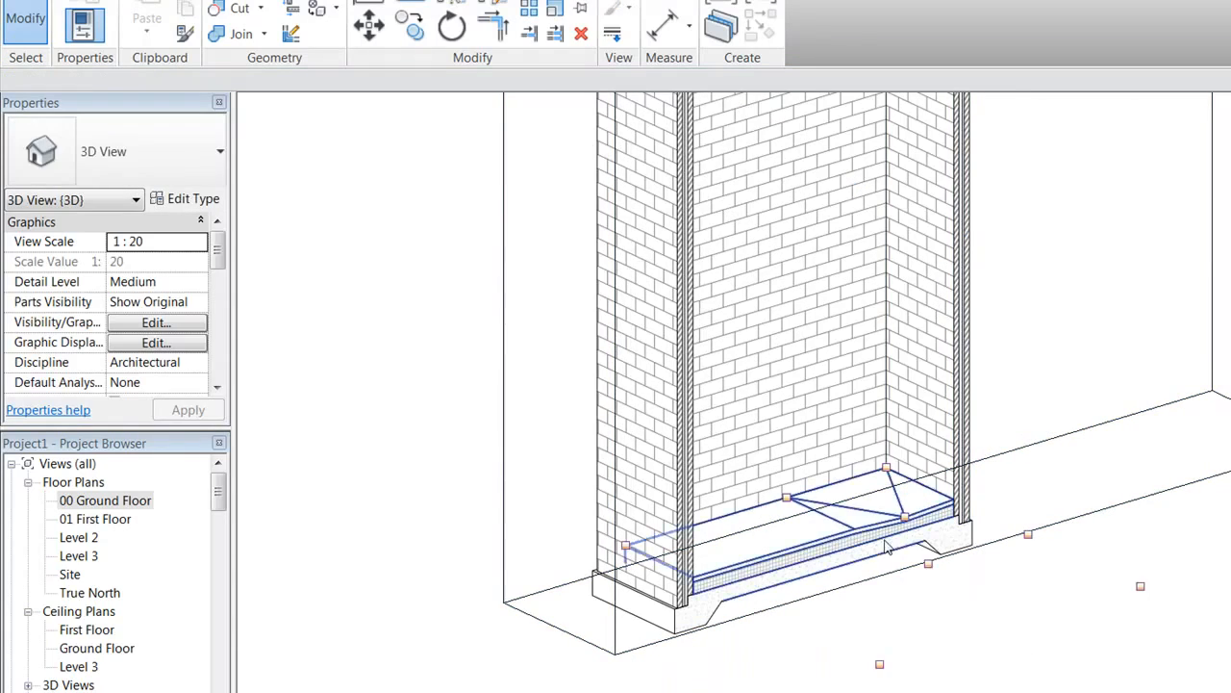
# Examine the floor's local fall, the variable insulation layer and the wall and thickened edge junctions in the sectioned 3D view.
pyautogui.scroll(2, 935, 563)
pyautogui.scroll(2, 934, 556)
pyautogui.keyDown('shift'); pyautogui.moveTo(998, 579); pyautogui.dragTo(818, 402, button='middle'); pyautogui.keyUp('shift')
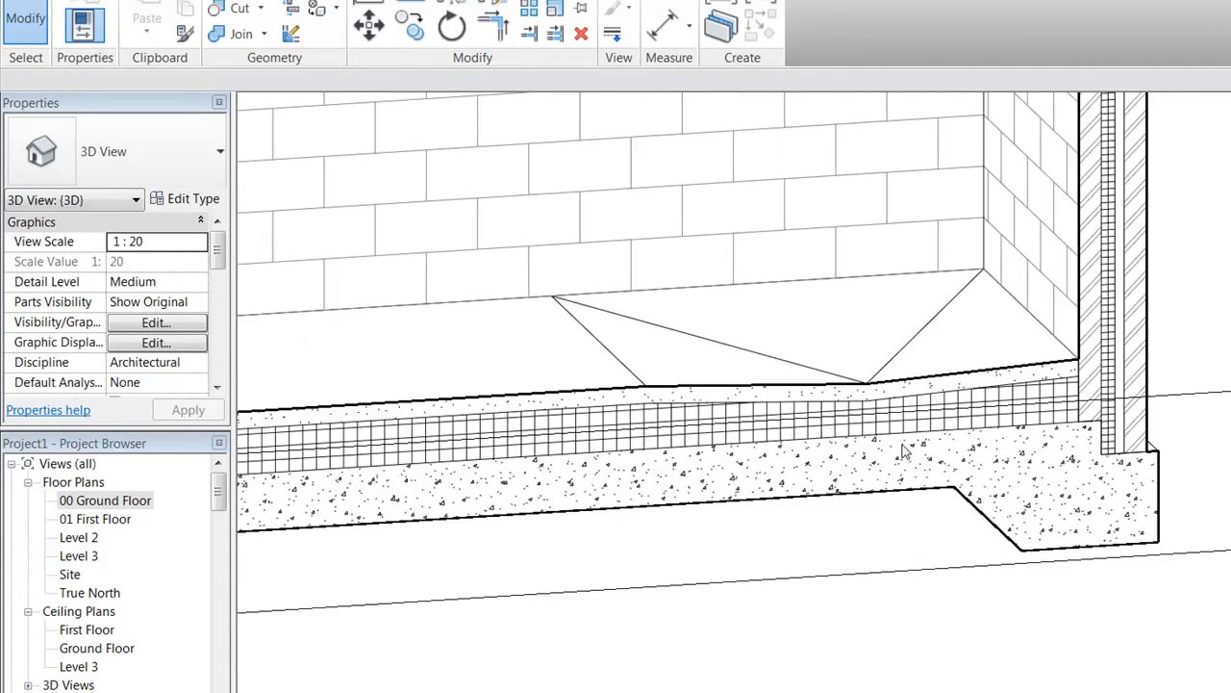
pyautogui.click(853, 492)
pyautogui.scroll(-1, 852, 492)
pyautogui.moveTo(852, 494); pyautogui.dragTo(1040, 481, button='middle')
pyautogui.scroll(-1, 1038, 484)
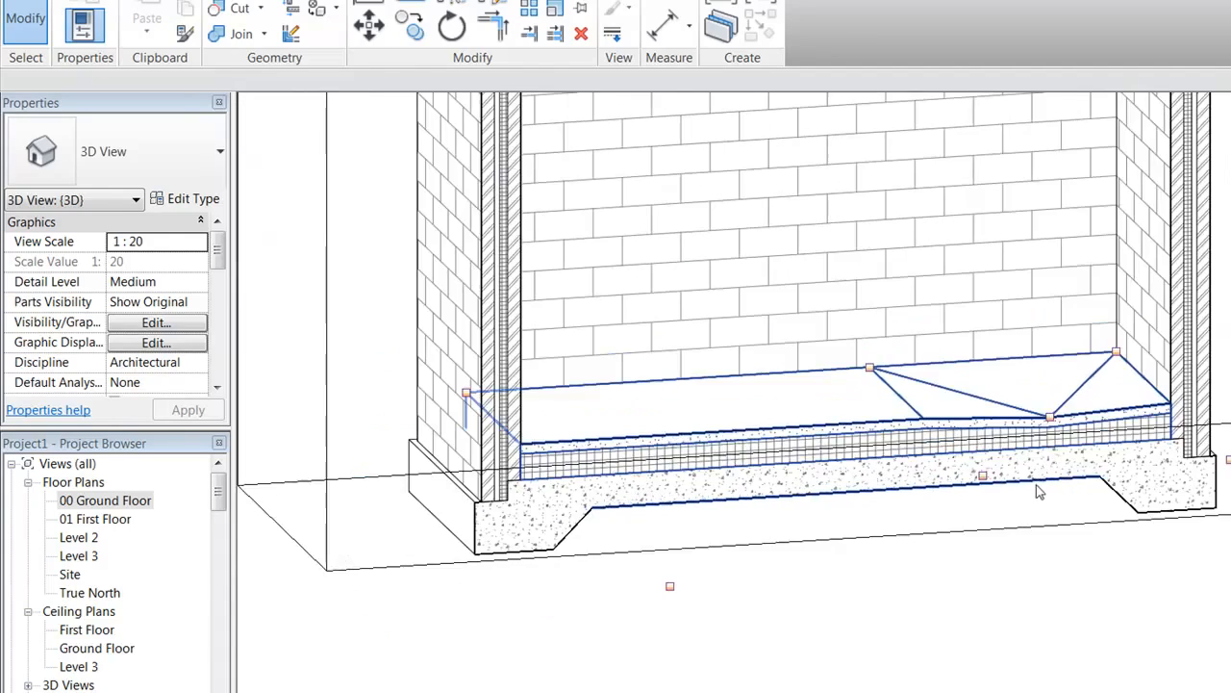
pyautogui.press('Escape')
pyautogui.scroll(4, 1185, 496)
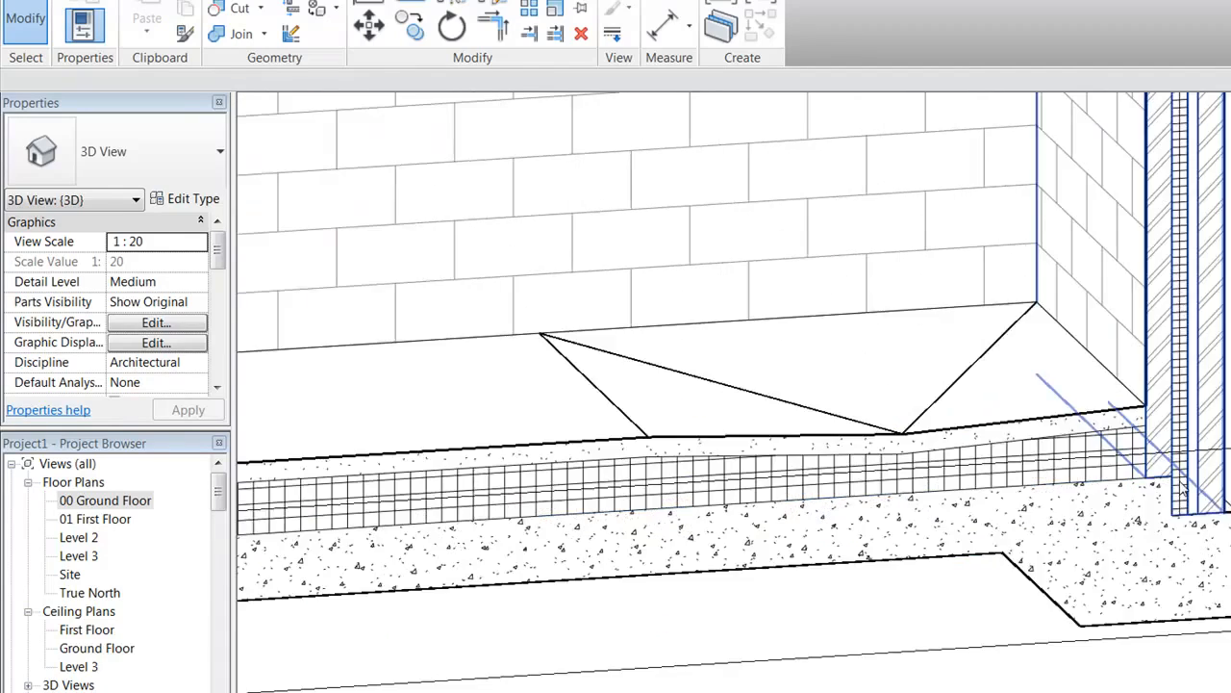